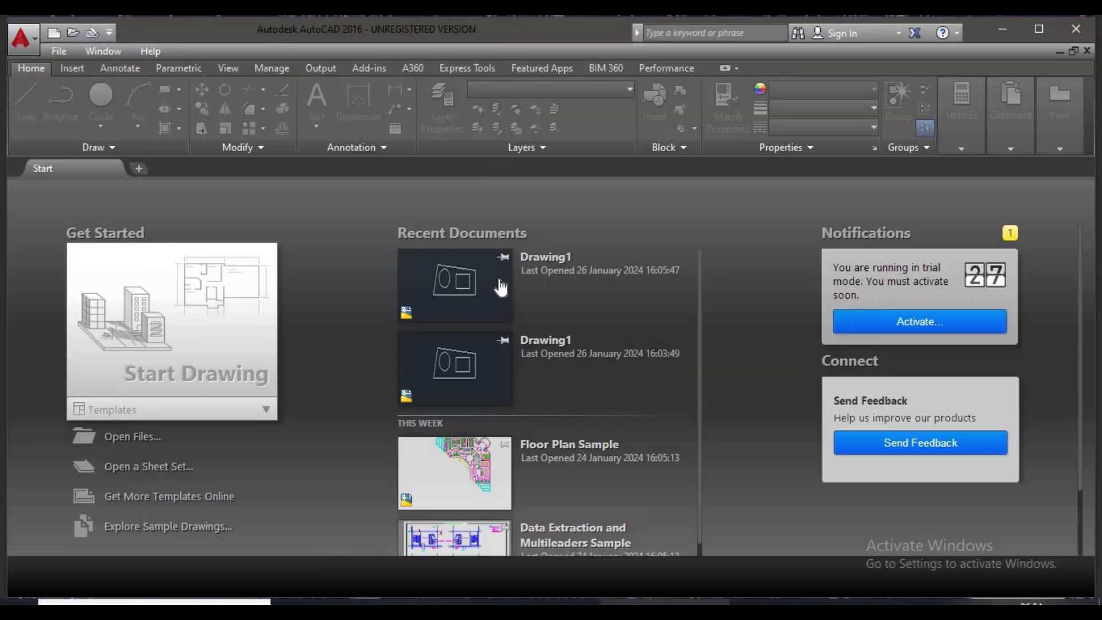
Step: Start a new blank Drawing1 from the AutoCAD Start tab
click(200, 381)
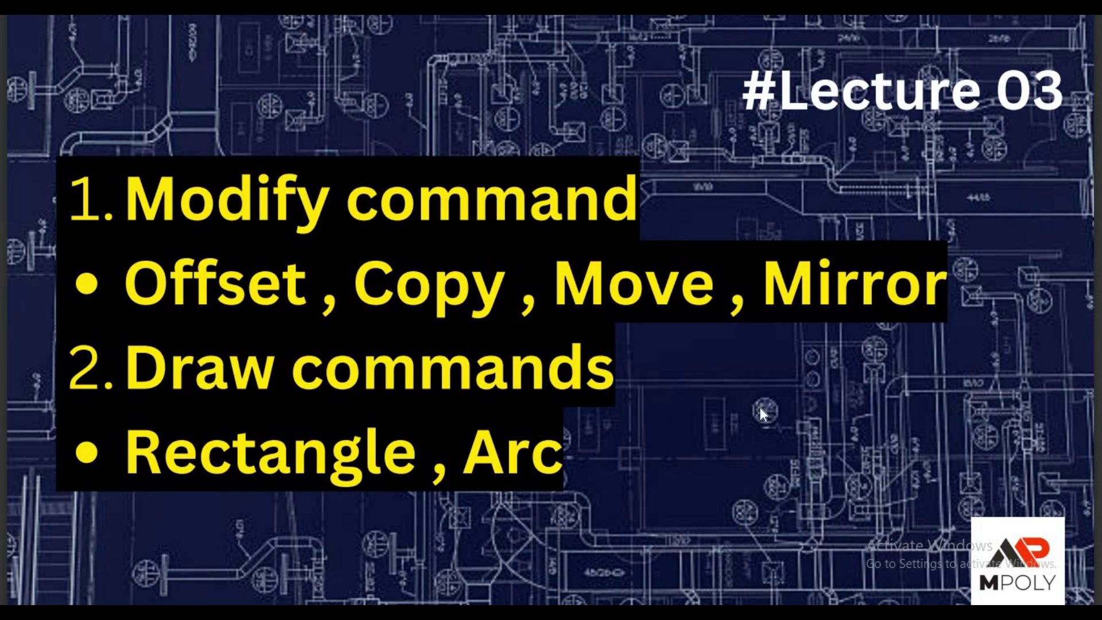
Step: Leave the full-screen Lecture 03 slide and bring the AutoCAD drawing to the front
key(Escape)
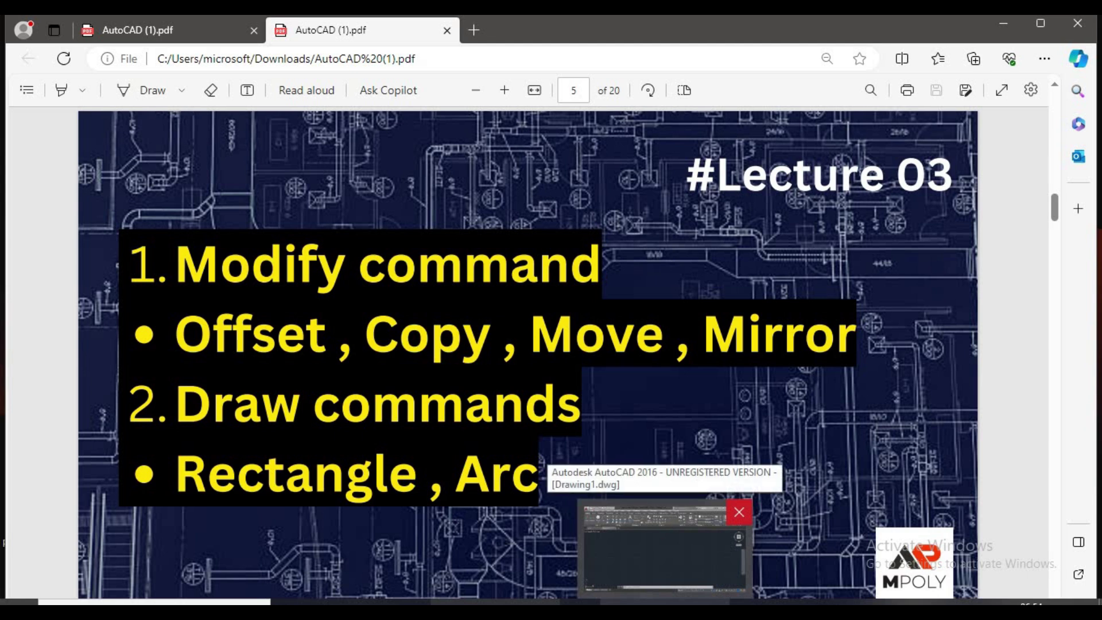
click(635, 580)
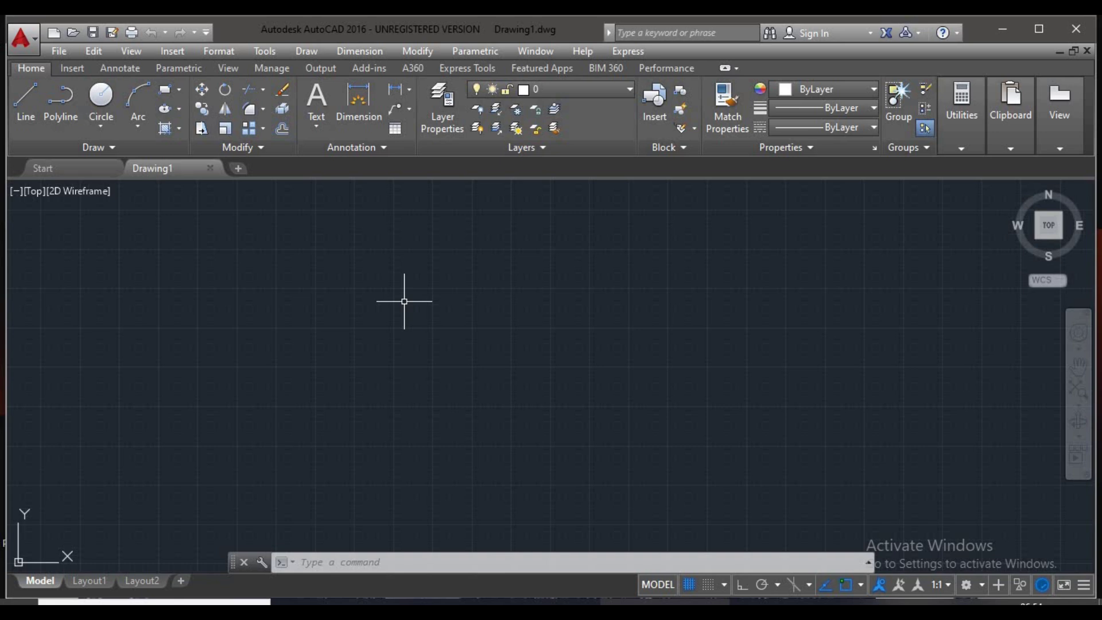
Step: Draw one horizontal line with L in the upper left of Drawing1, cancelling a second Line
text(l)
key(Return)
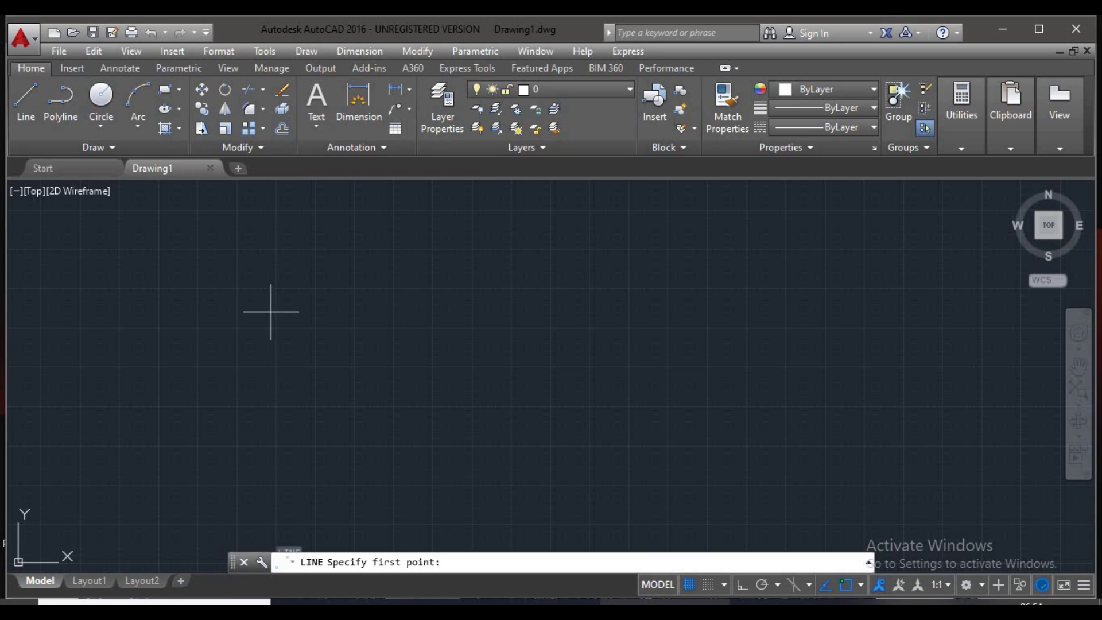
click(269, 312)
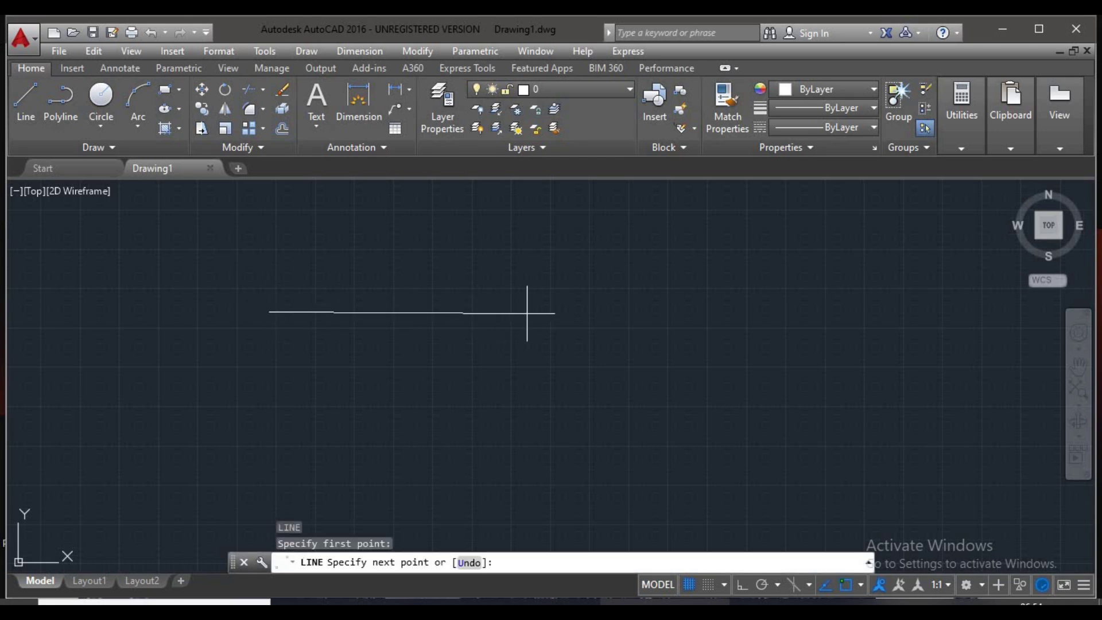
click(536, 312)
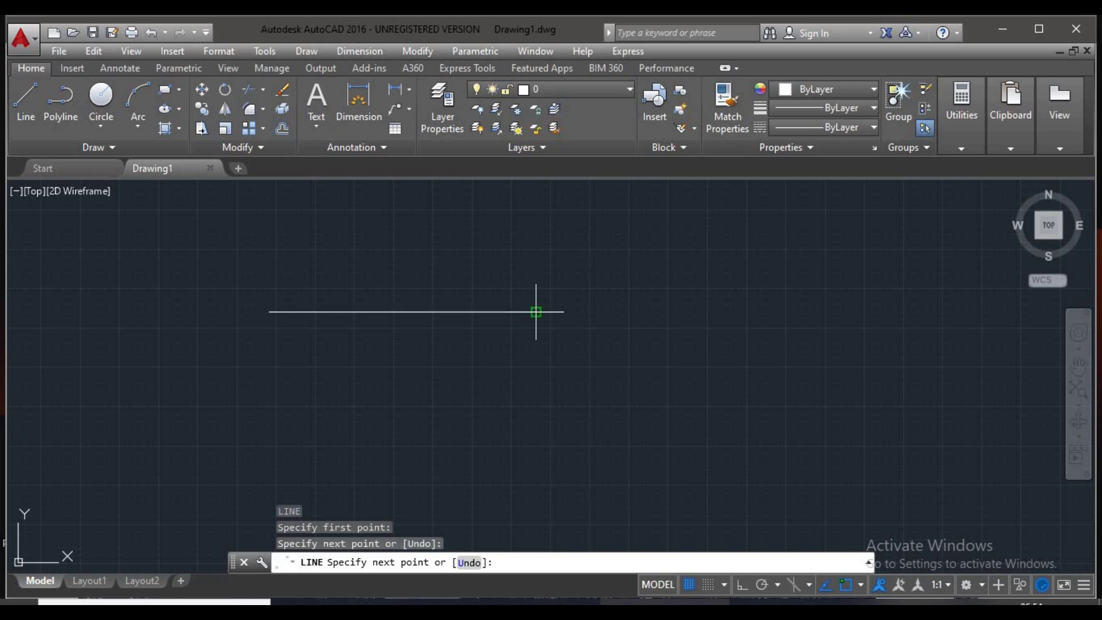
key(Return)
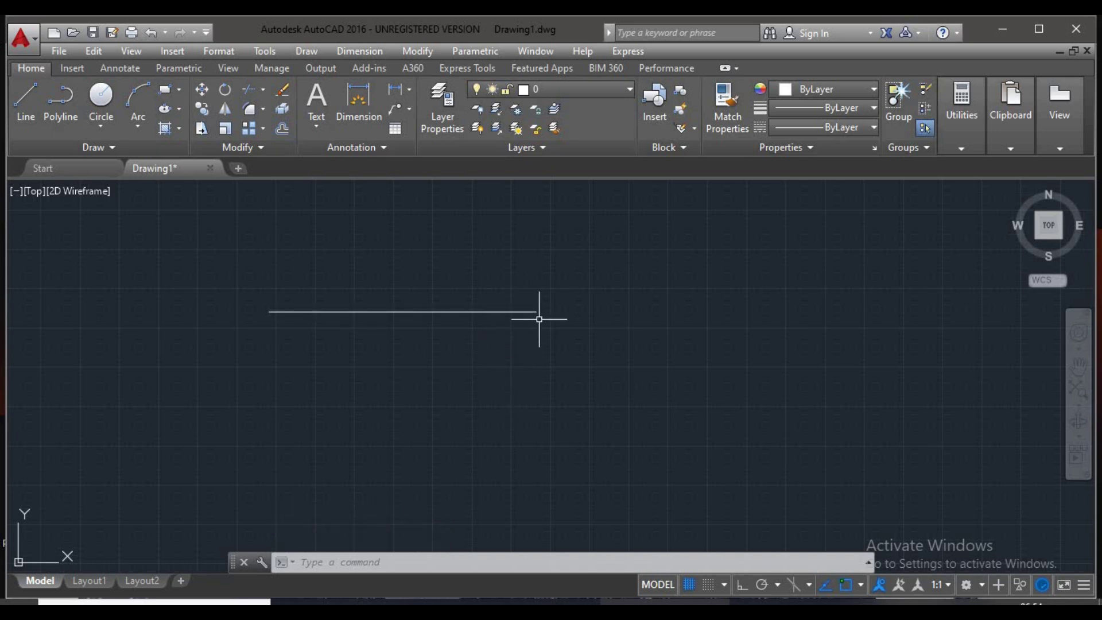
text(l)
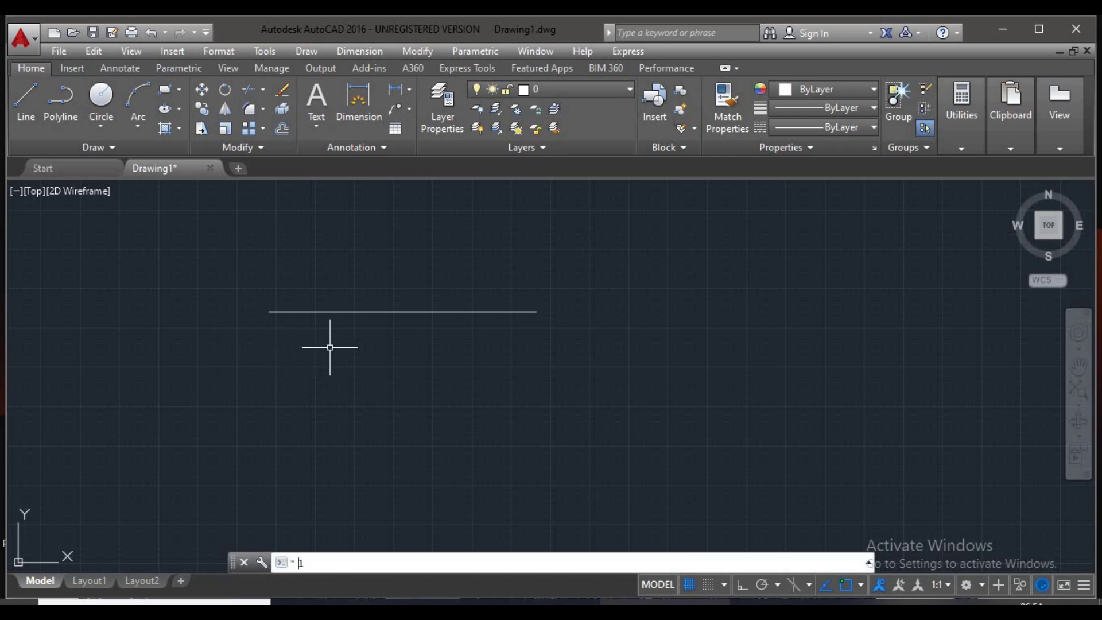
key(Return)
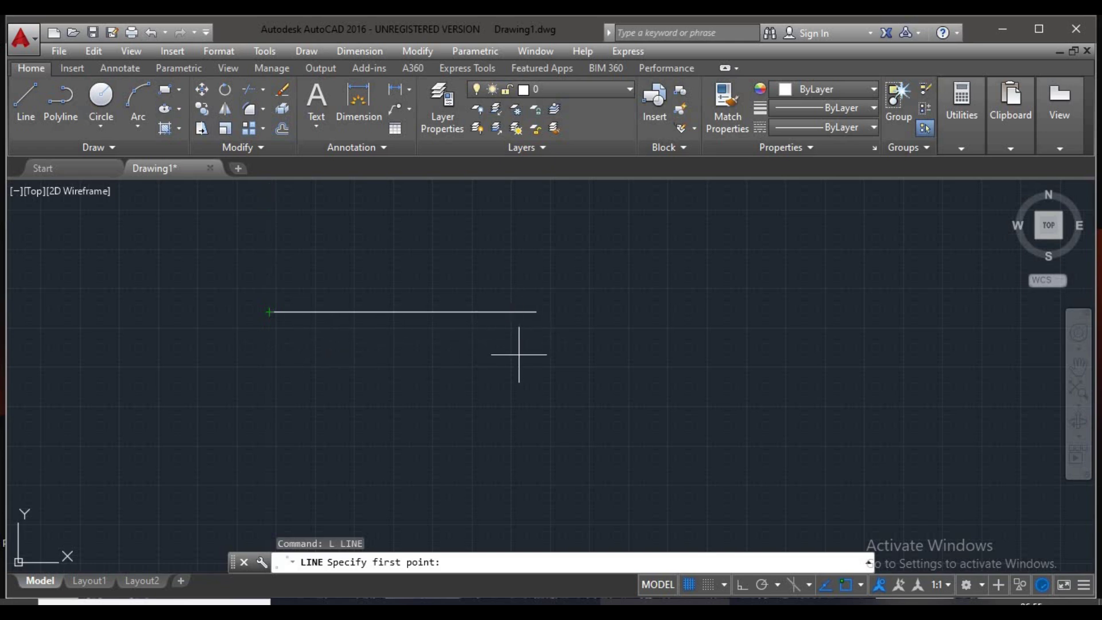
key(Escape)
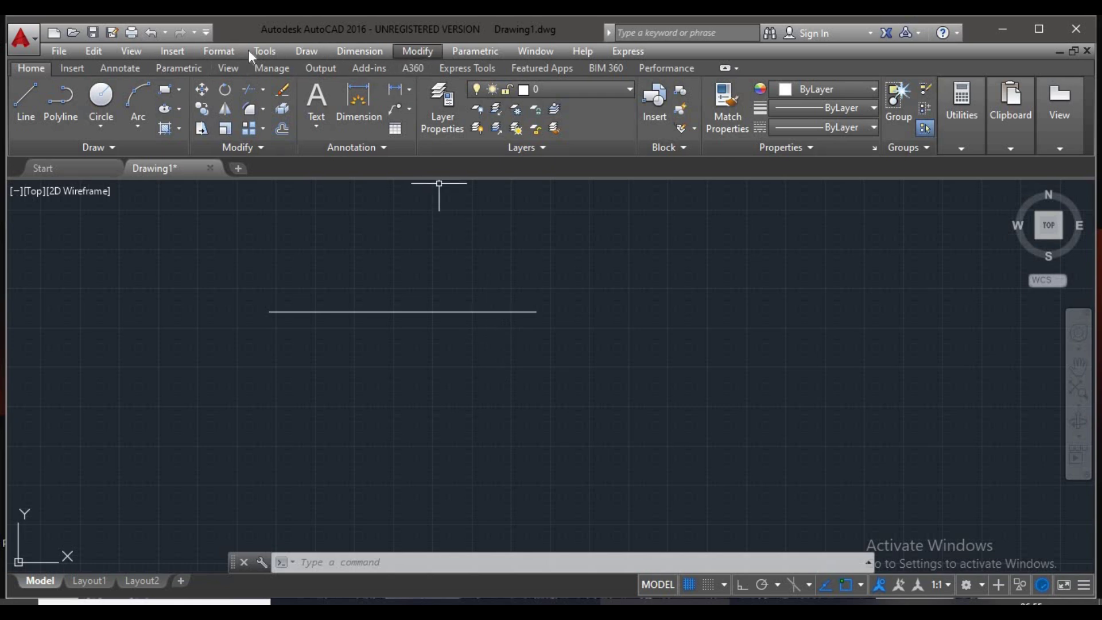
Step: Choose Offset from the Modify menu
click(429, 54)
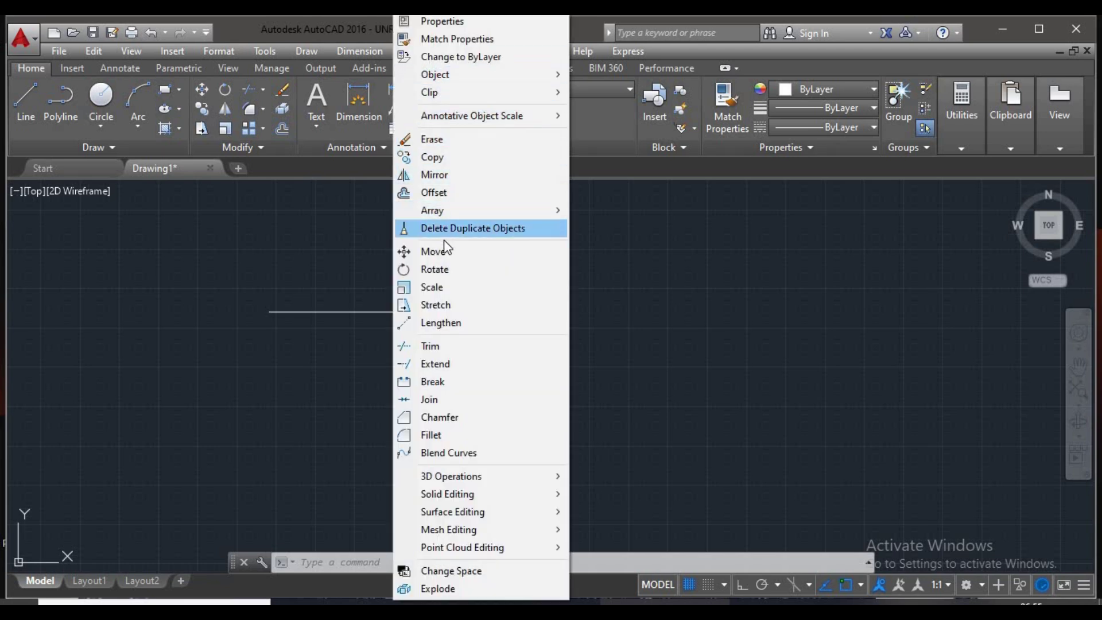
click(432, 192)
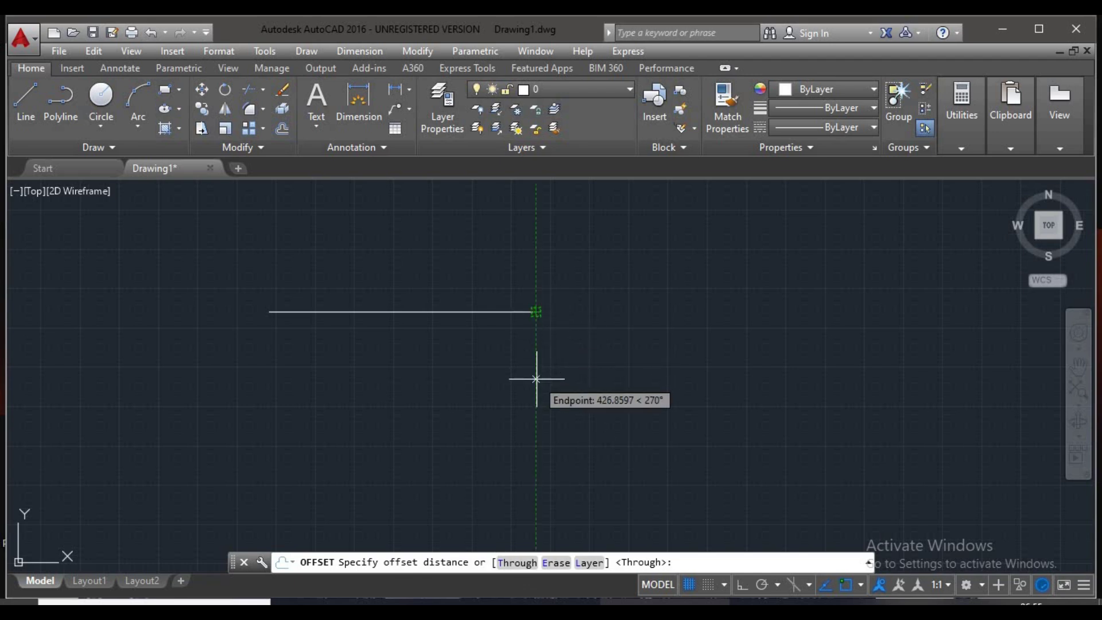
Step: Offset the line 10 units downward to make its first parallel copy
text(0)
key(Return)
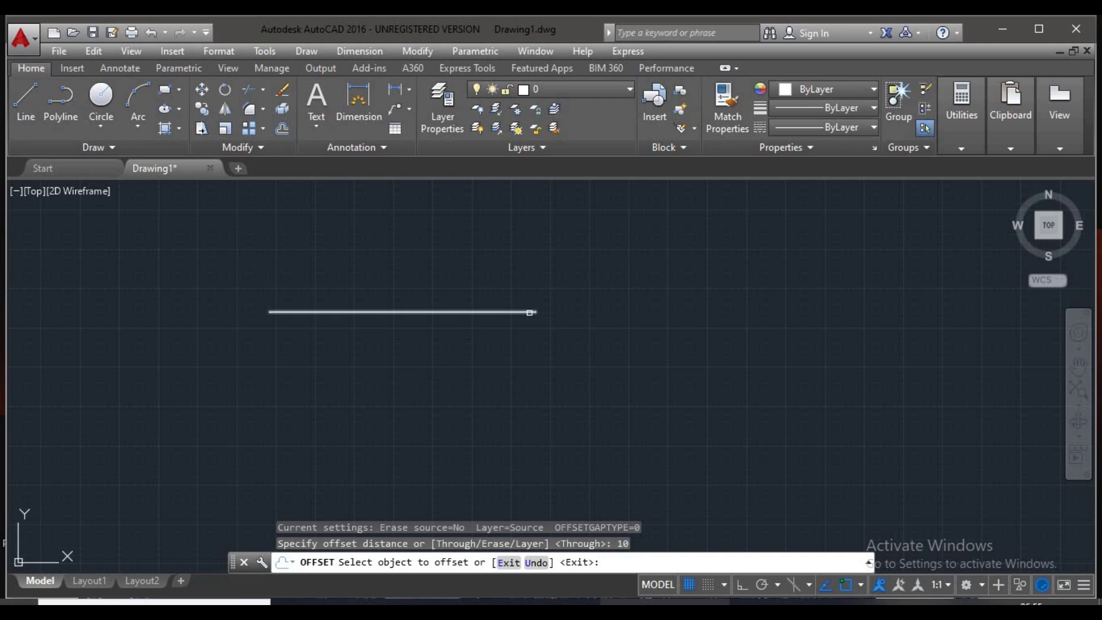
click(529, 313)
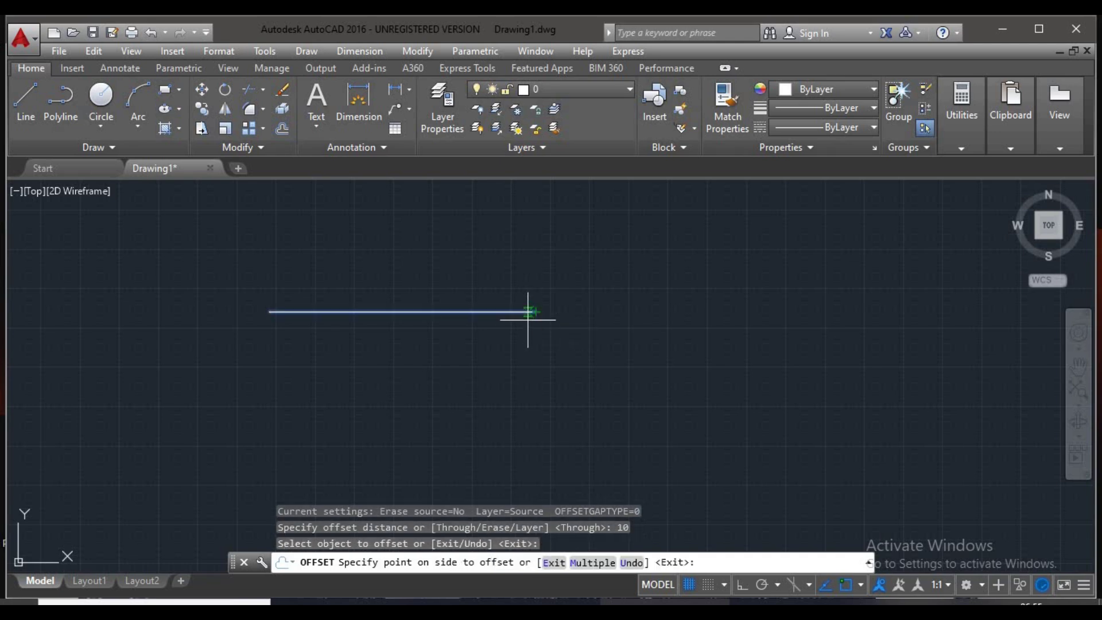
scroll(526, 330, up, 2)
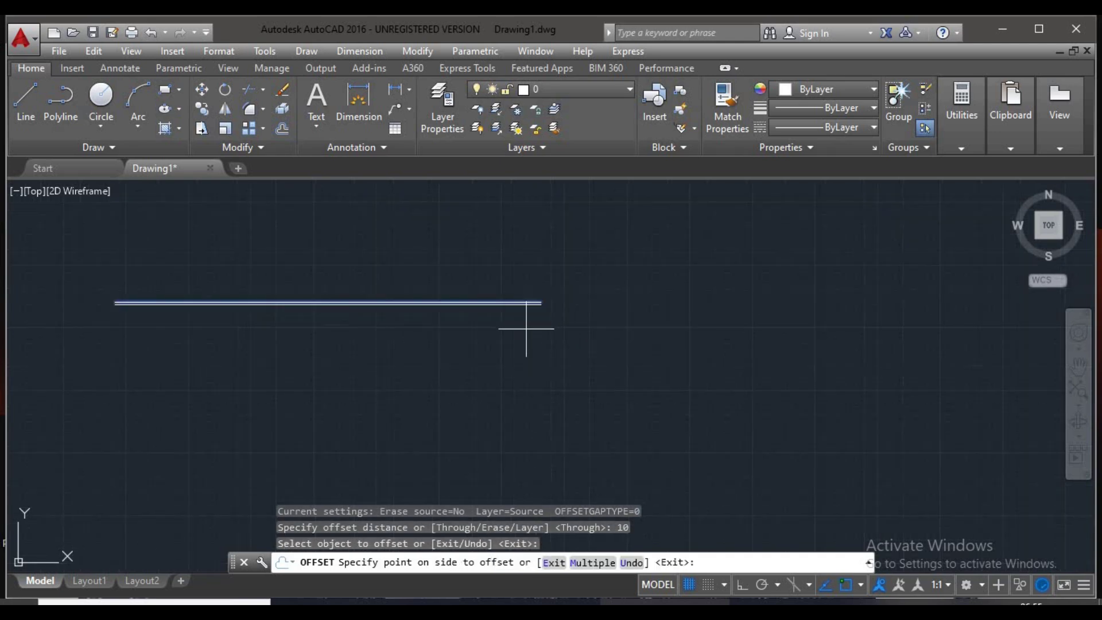
scroll(517, 315, up, 2)
middle_drag(517, 315, 664, 317)
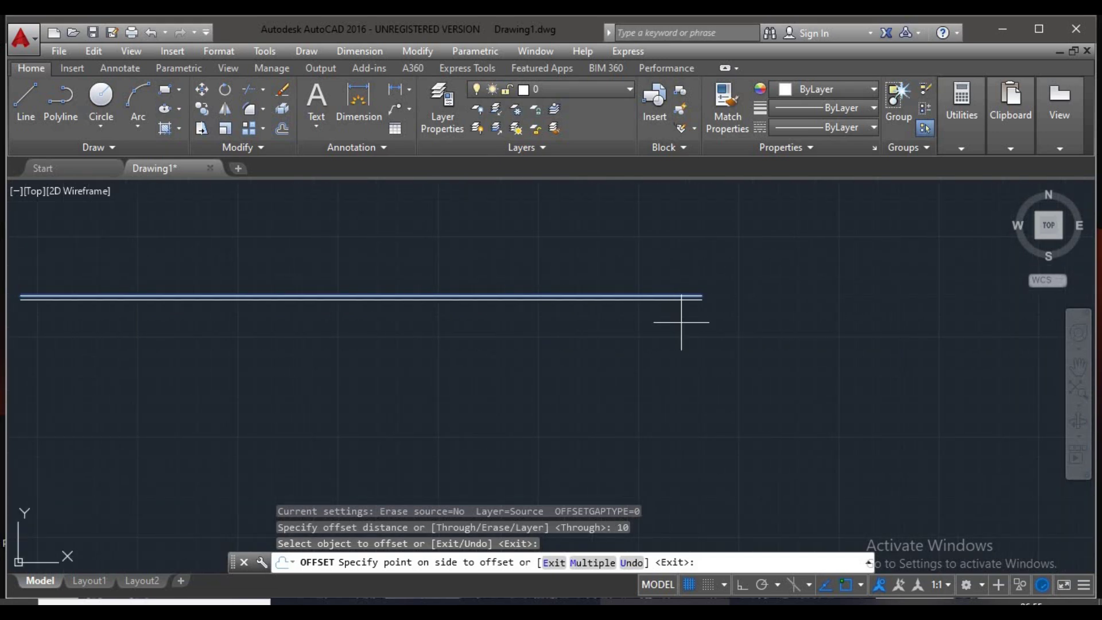
middle_drag(681, 322, 867, 318)
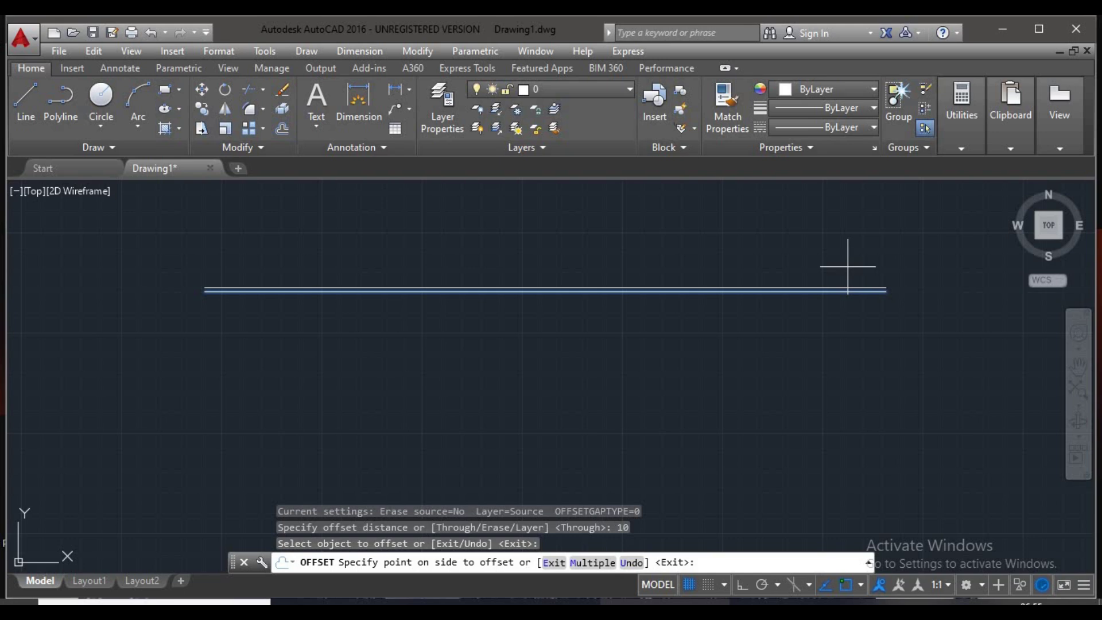
scroll(848, 275, up, 1)
scroll(848, 291, up, 2)
middle_drag(855, 290, 381, 360)
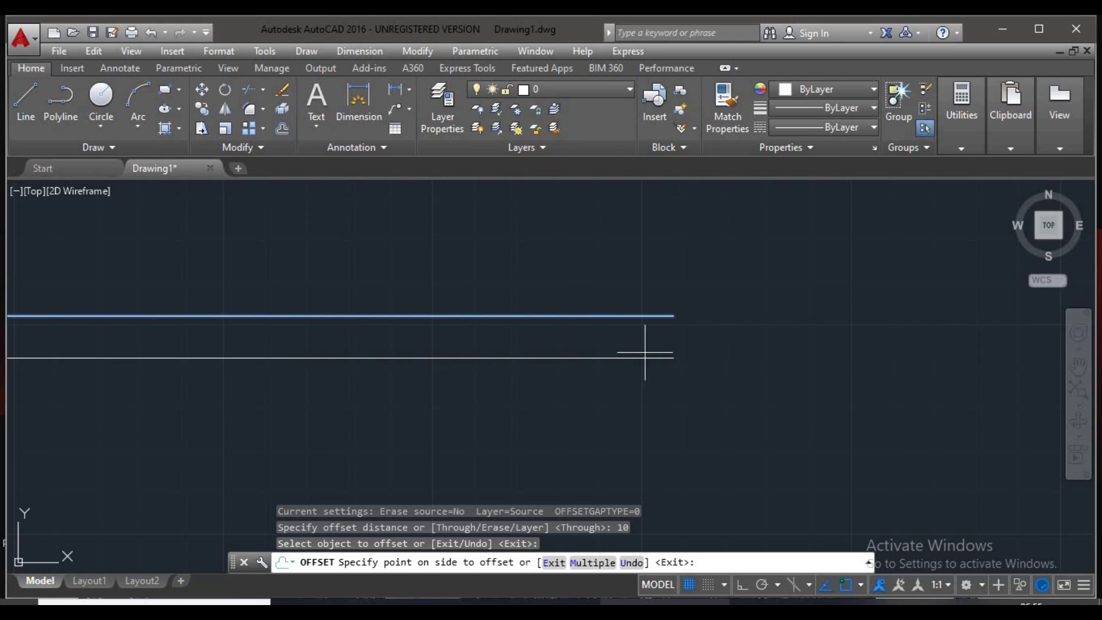
scroll(664, 350, up, 2)
middle_drag(663, 351, 693, 336)
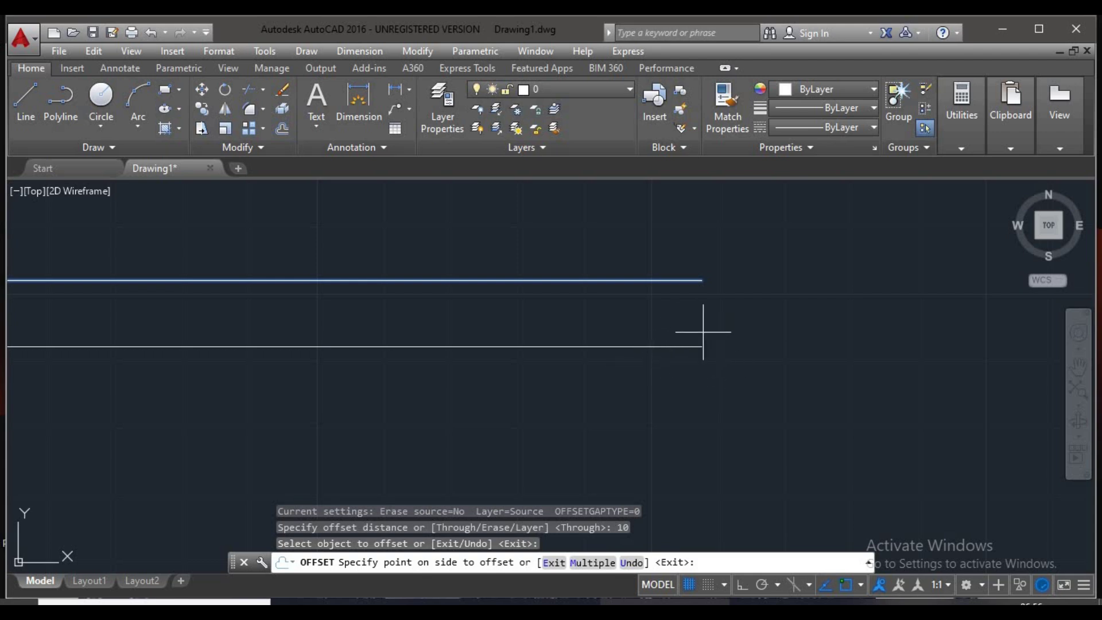
middle_drag(723, 241, 727, 290)
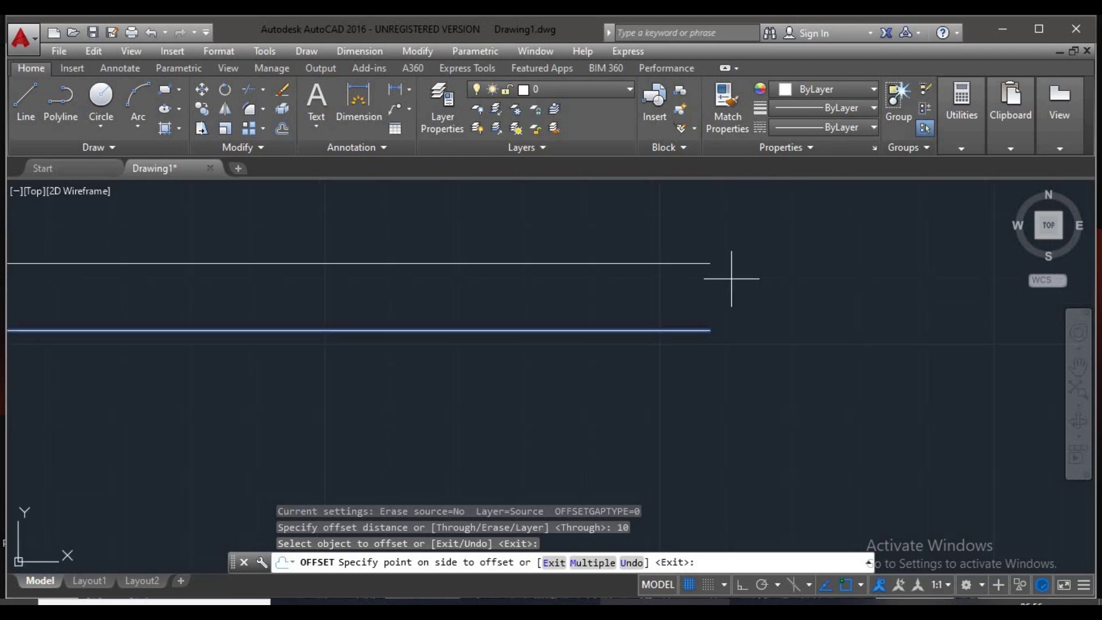
click(713, 391)
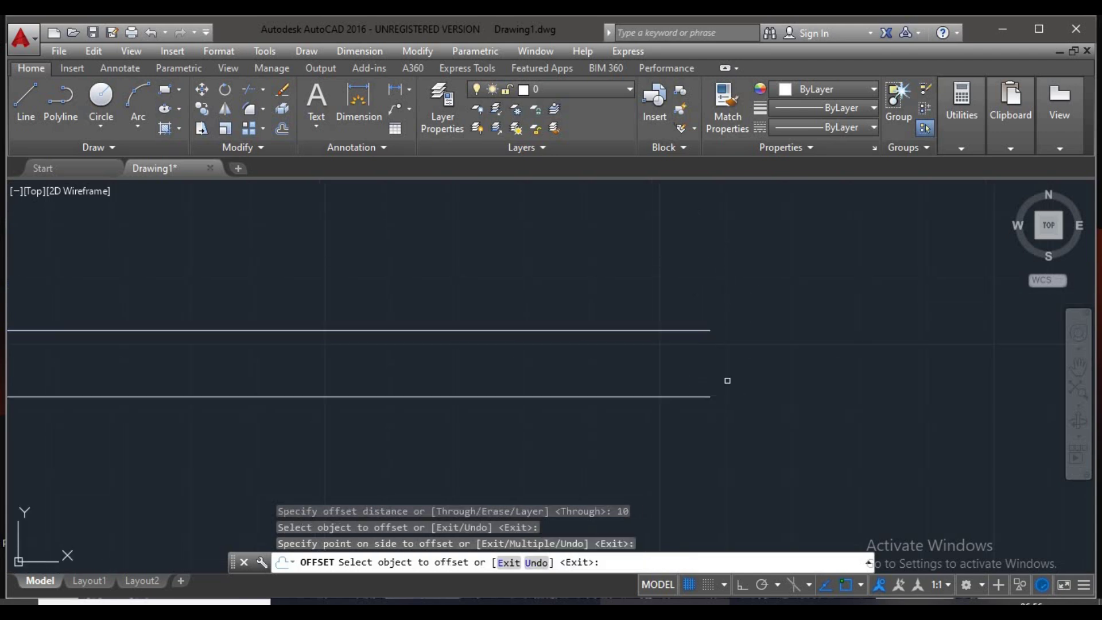
Step: Offset each newest line 10 units down twice more, giving four evenly spaced lines
middle_drag(727, 379, 715, 283)
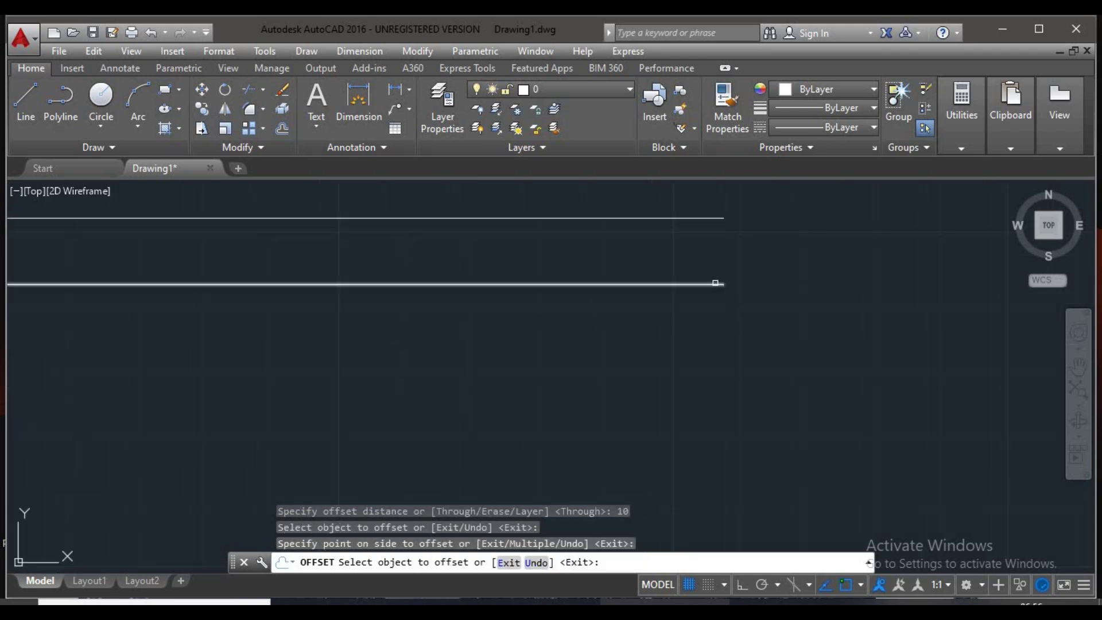
click(714, 284)
click(705, 323)
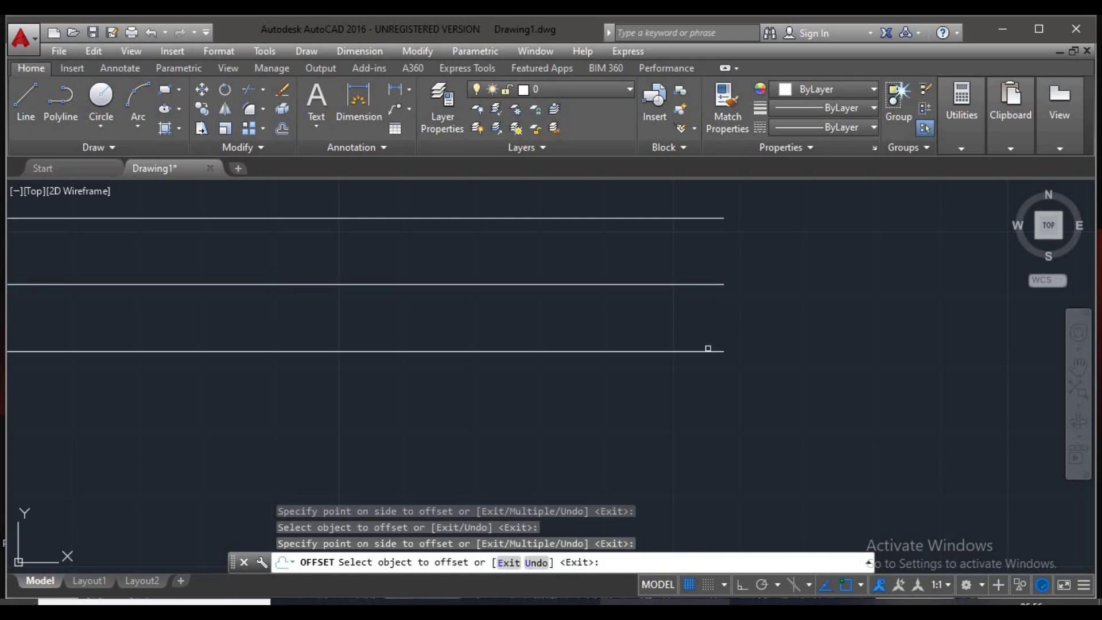
click(708, 351)
click(704, 394)
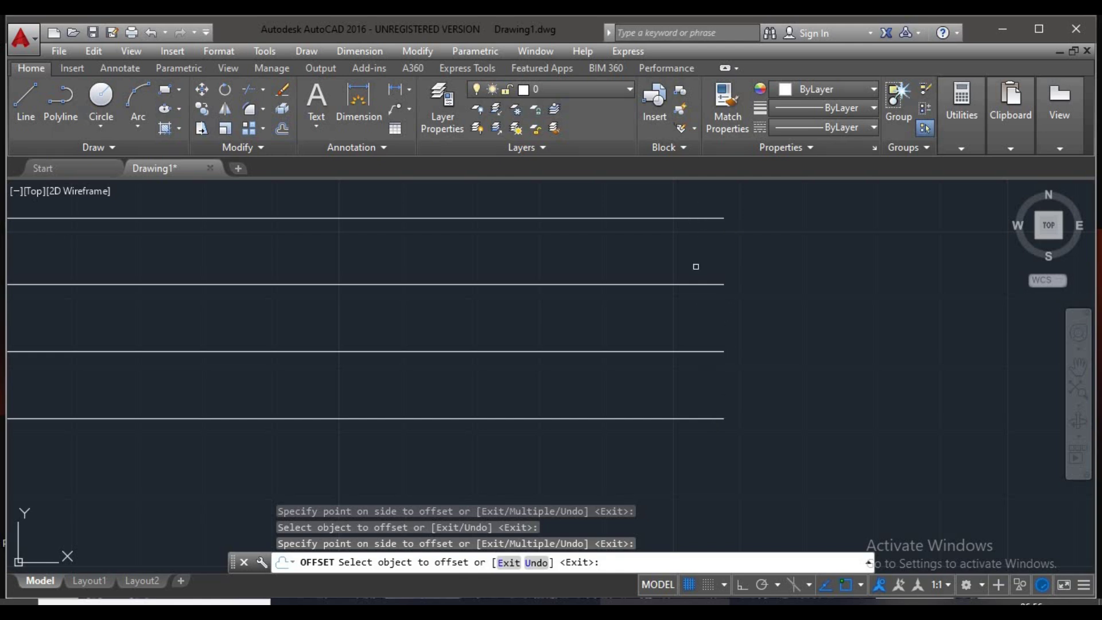
scroll(733, 323, down, 2)
middle_drag(734, 322, 596, 327)
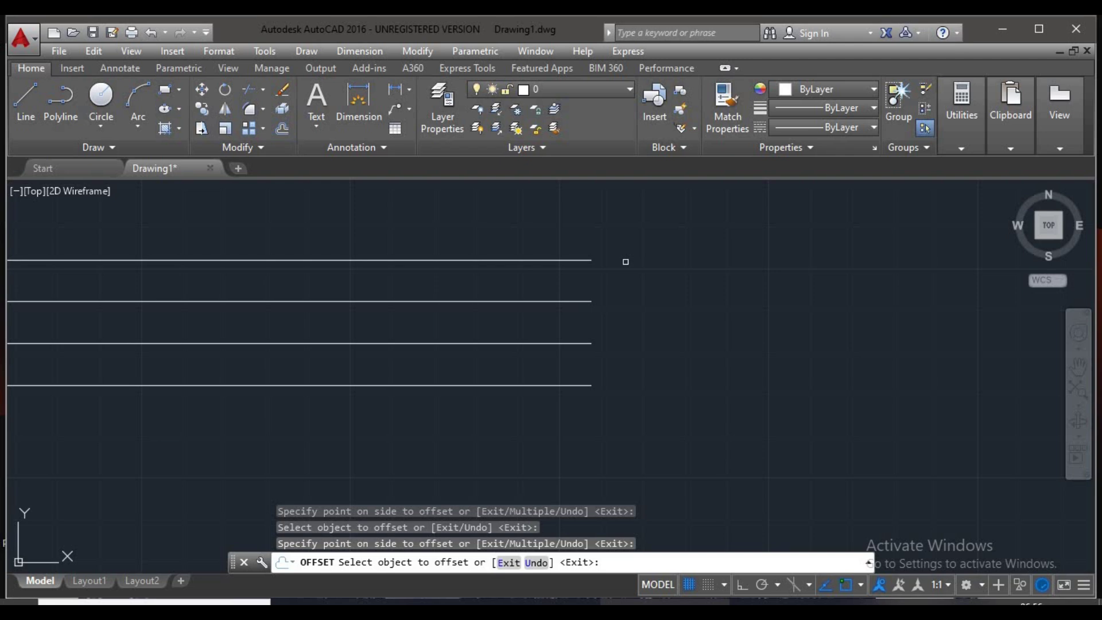
key(Escape)
Step: Draw a radius-10 circle centred just right of the four lines
middle_drag(629, 344, 365, 327)
text(c)
key(Return)
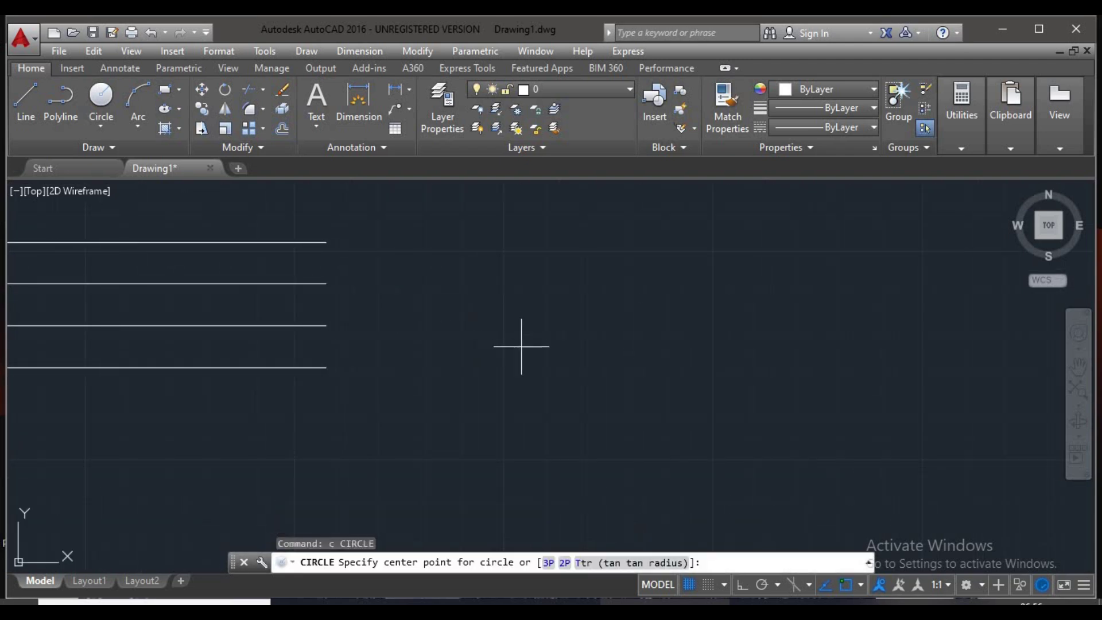
click(521, 347)
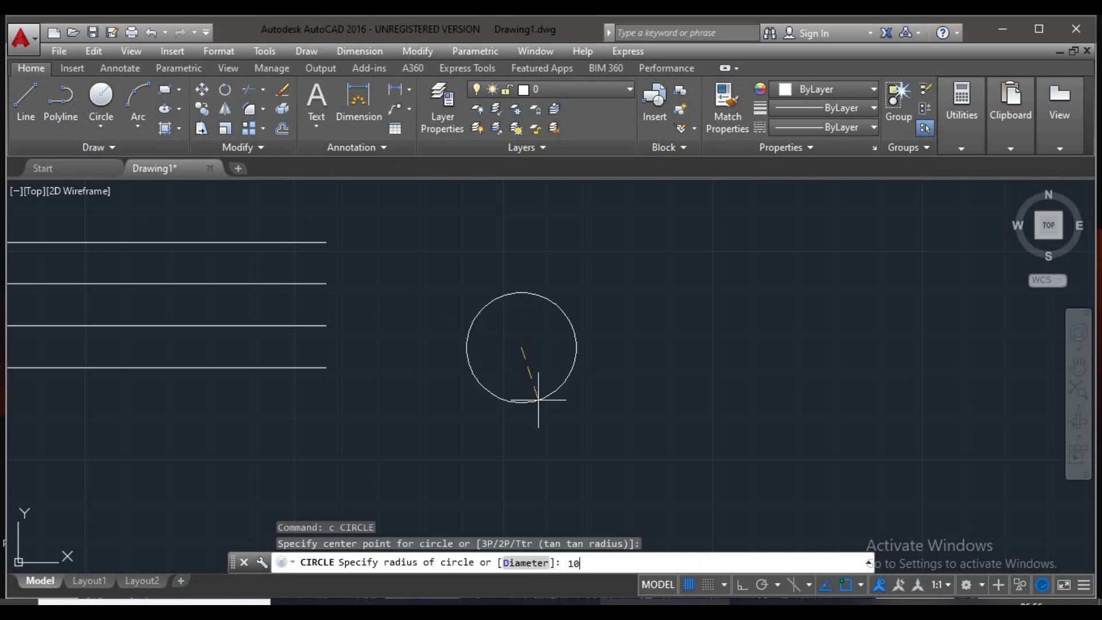
key(Return)
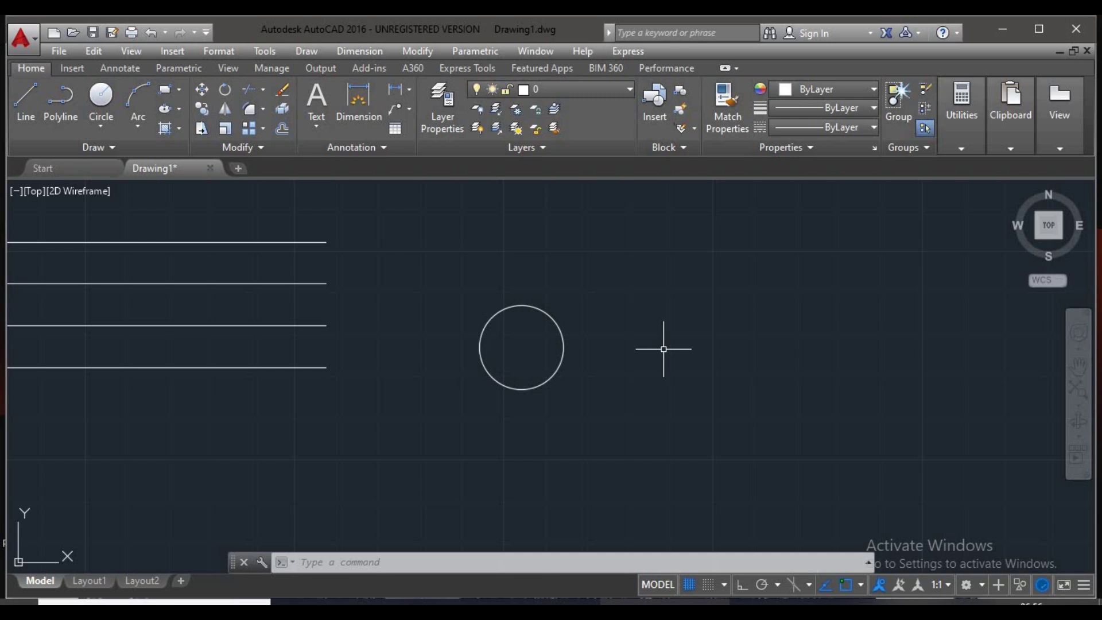
Step: Offset the circle repeatedly at distance 5 to build concentric rings
text(o)
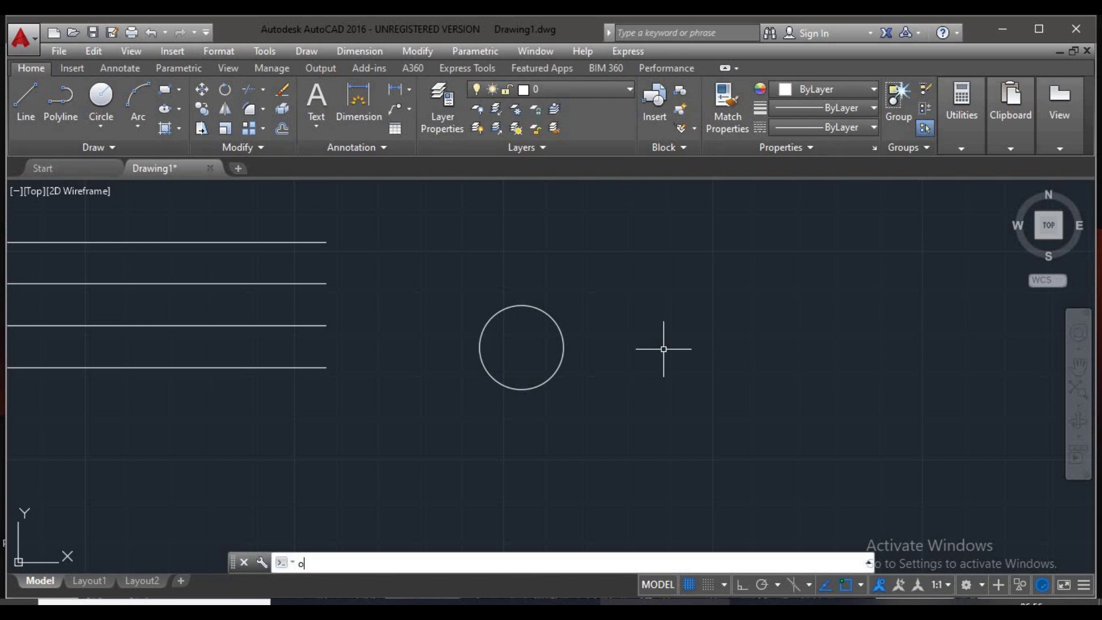
key(Return)
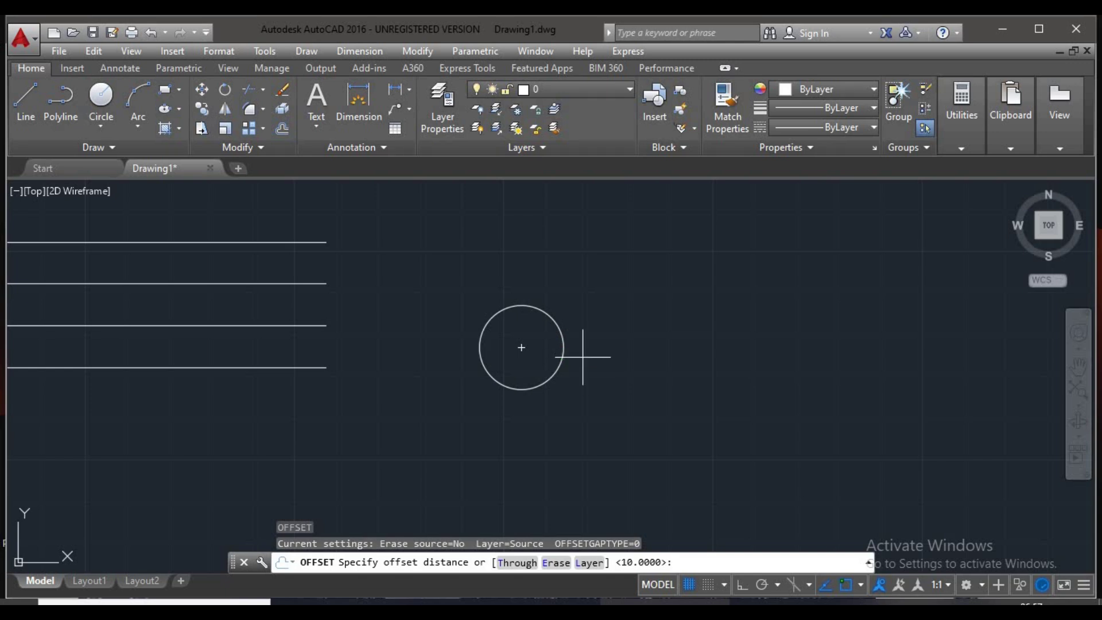
text(5)
key(Return)
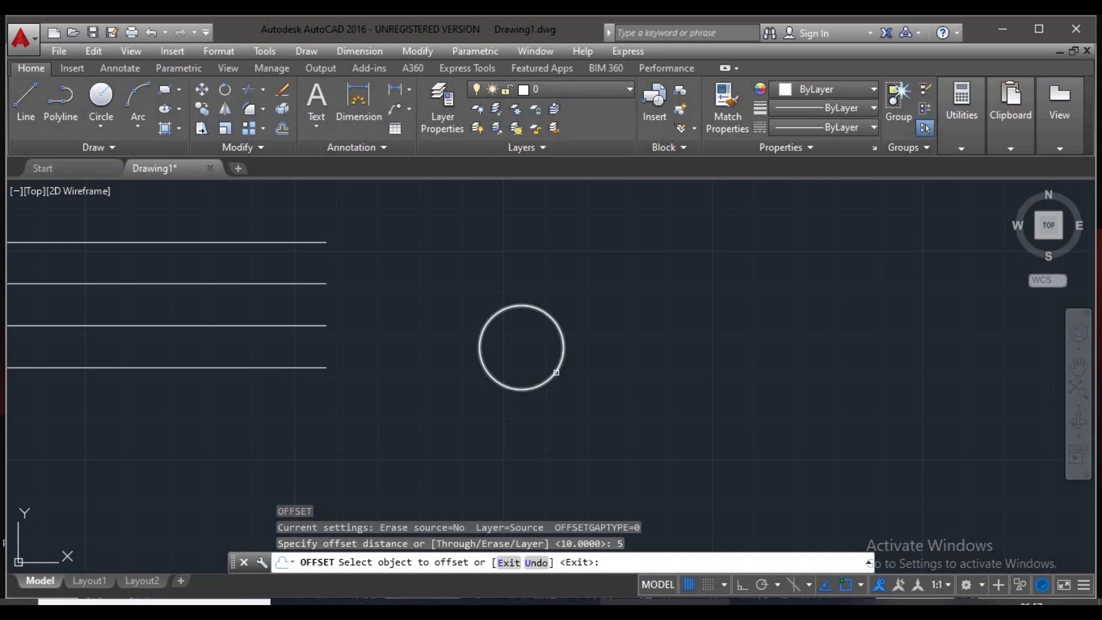
click(555, 371)
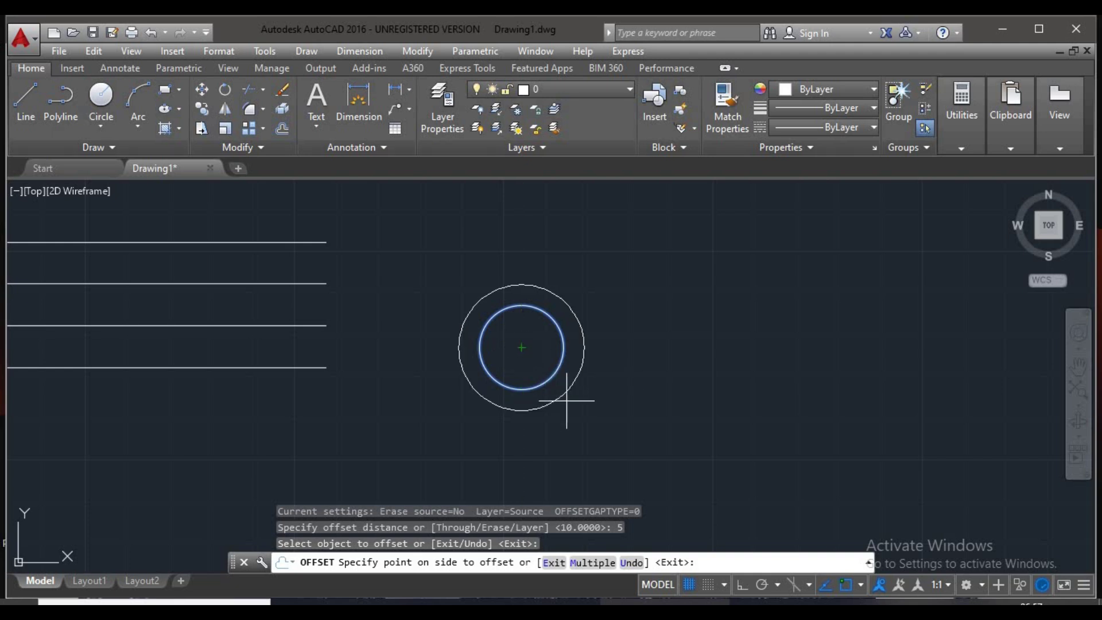
click(566, 400)
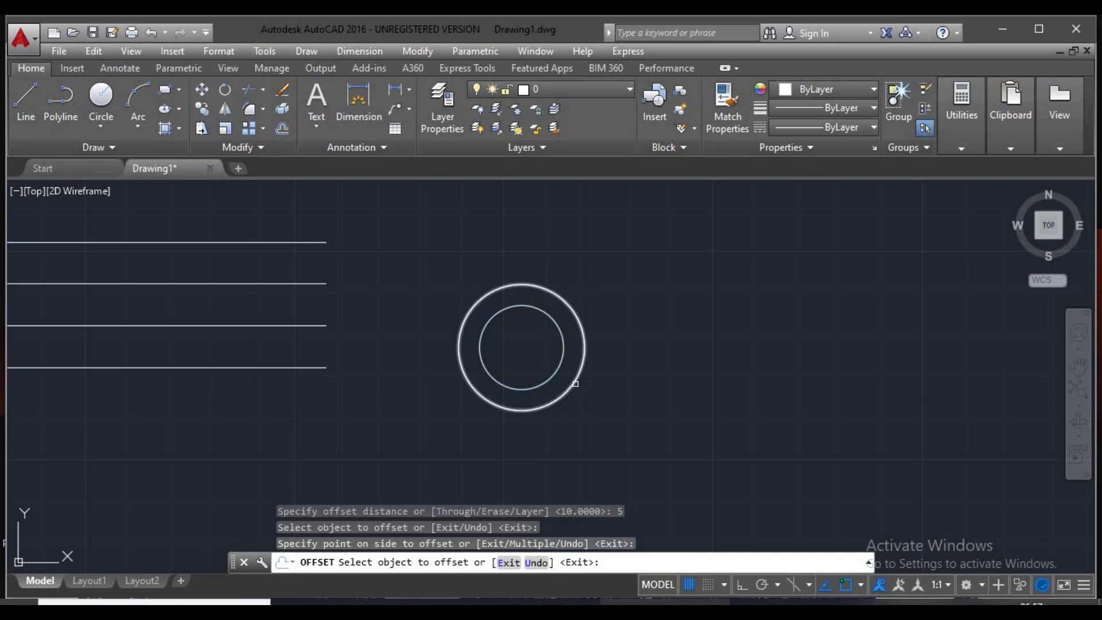
click(575, 383)
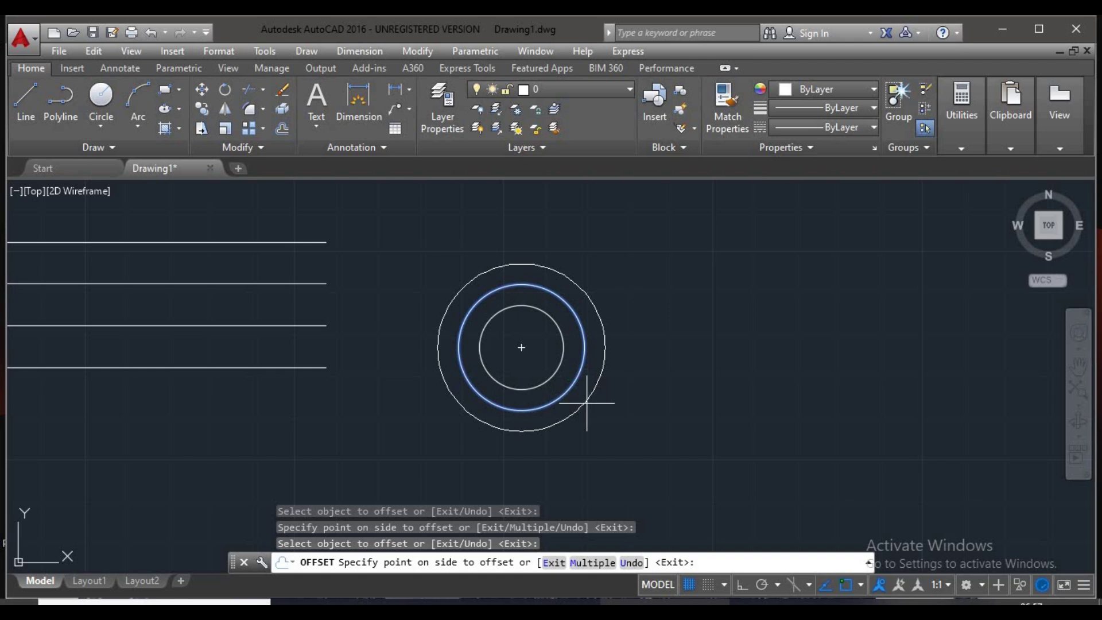
click(585, 398)
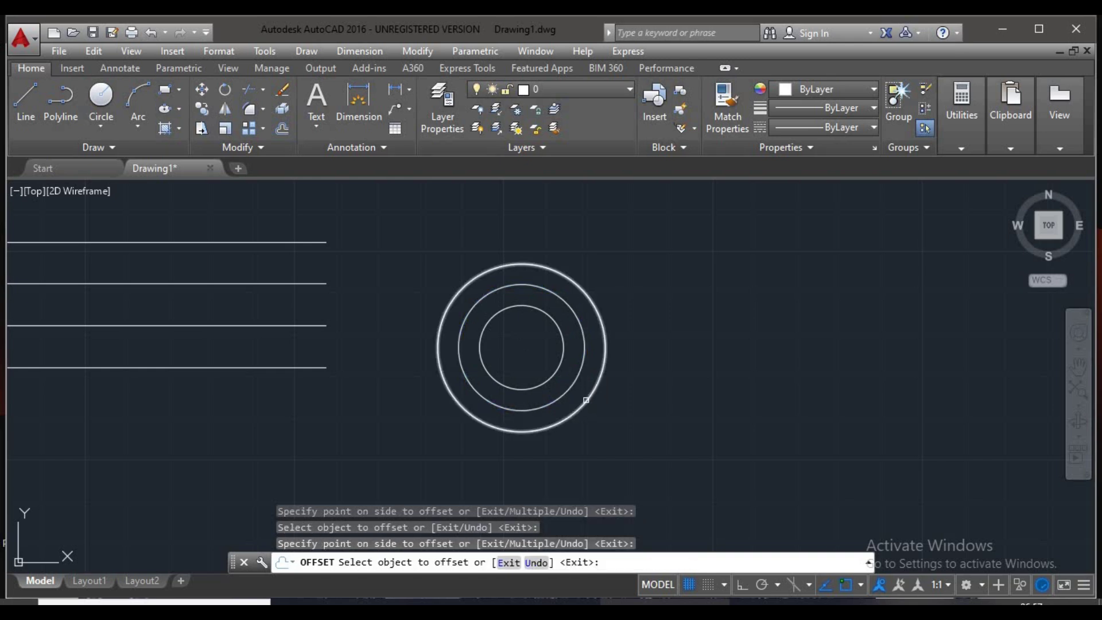
click(586, 399)
click(602, 440)
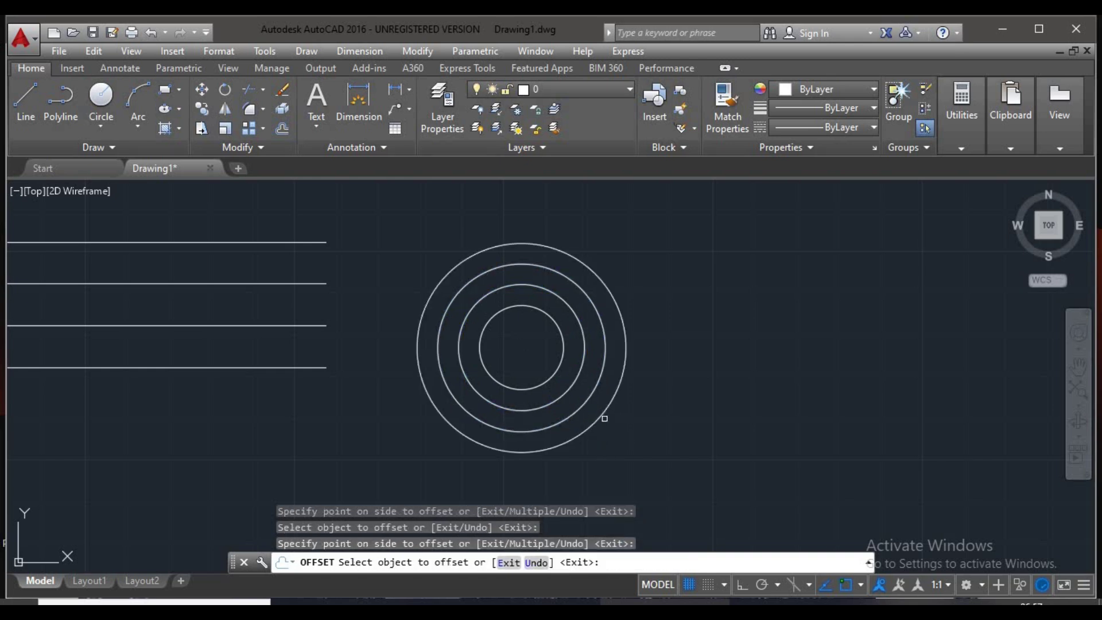
click(599, 419)
click(618, 438)
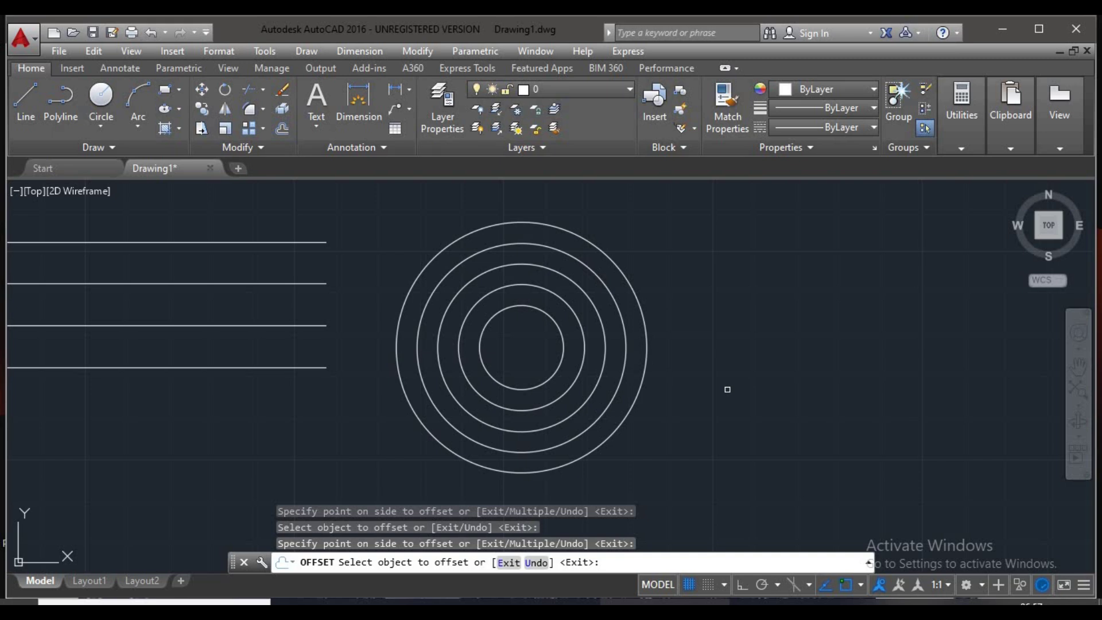
key(Return)
Step: Add one more ring offset 15 outside the outermost circle, then switch to the lecture PDF
text(o)
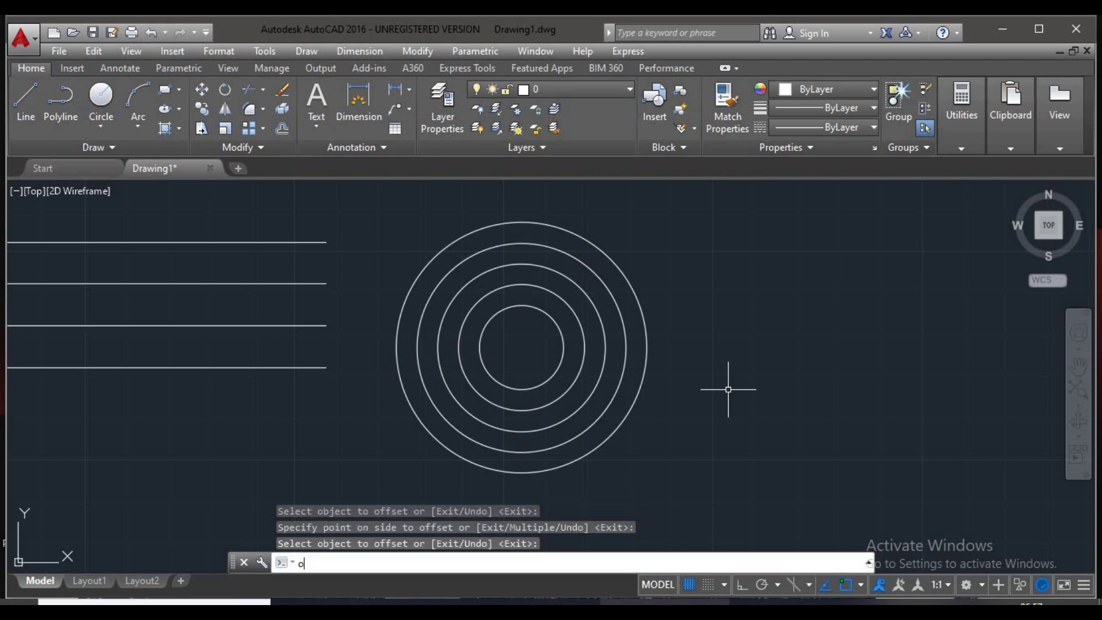
key(Return)
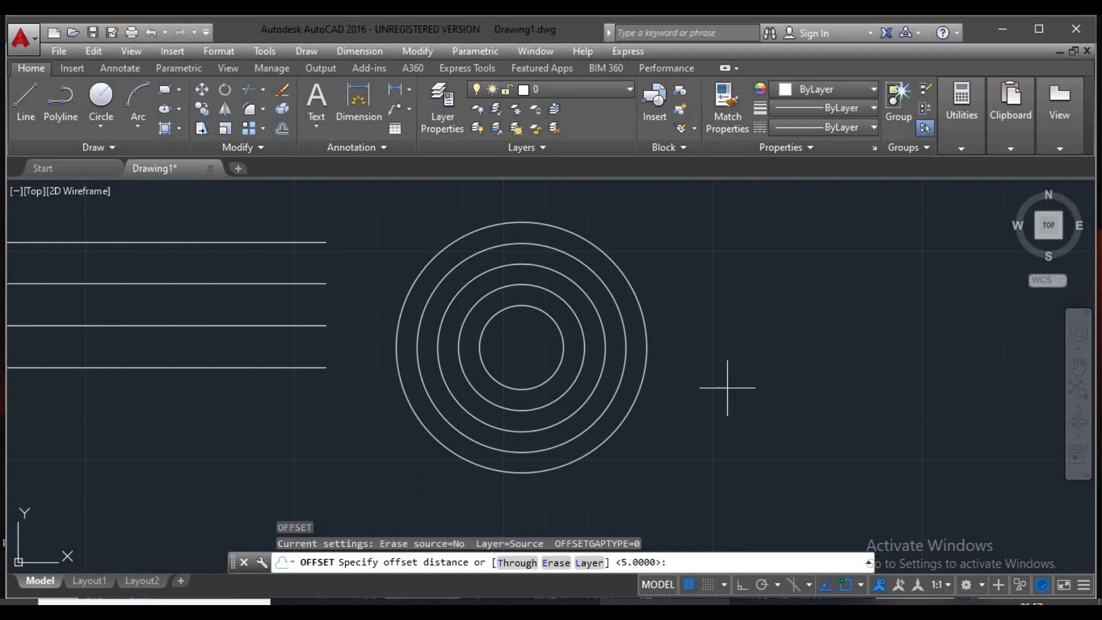
text(15)
key(Return)
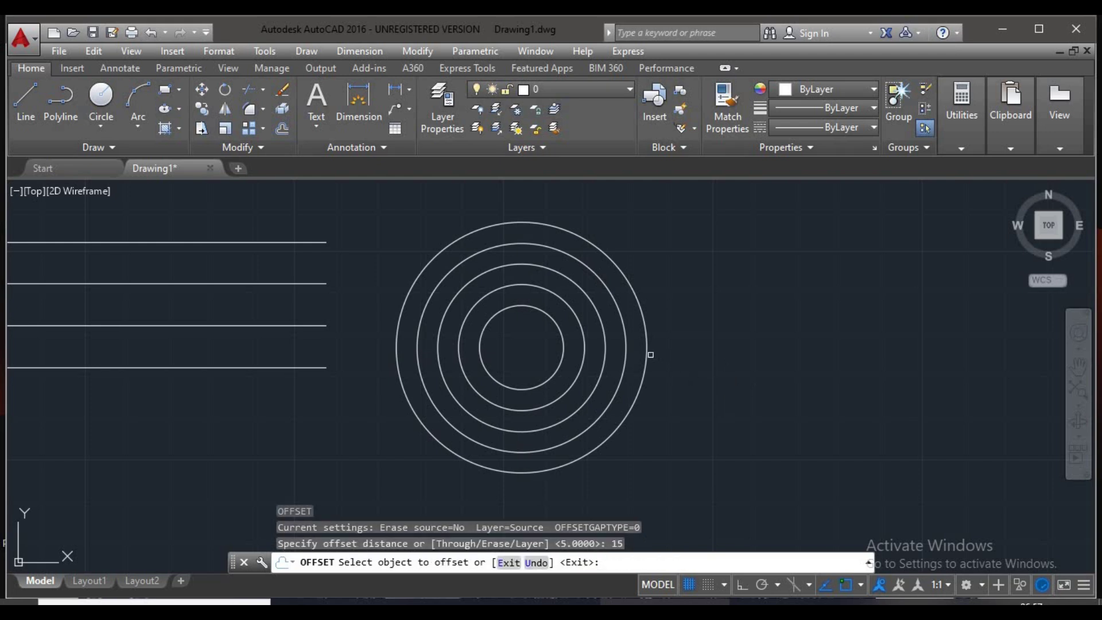
click(647, 347)
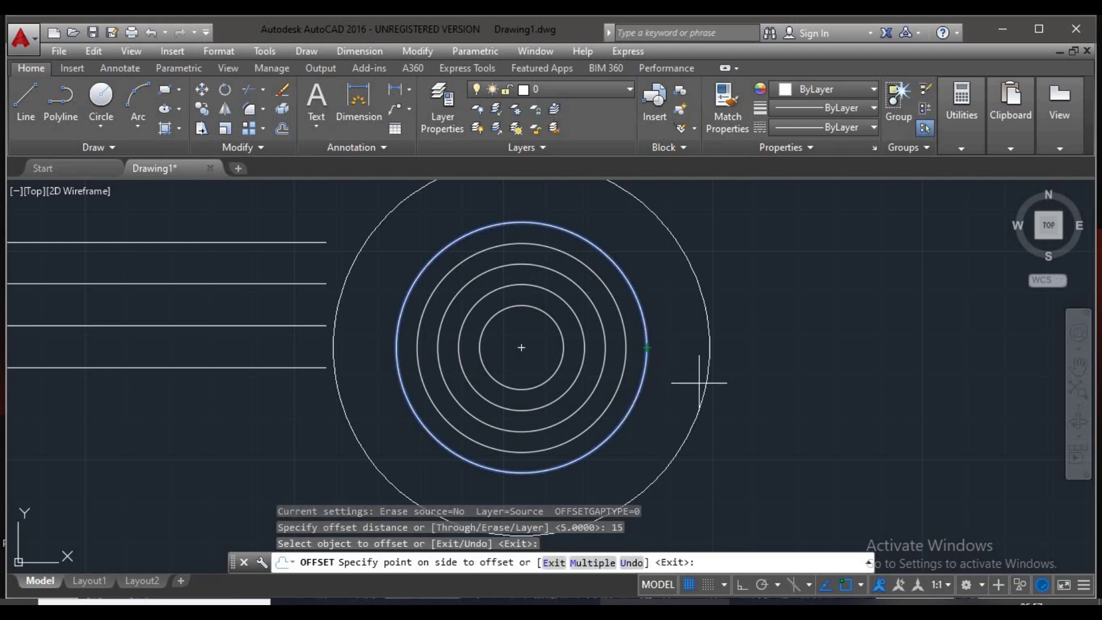
click(699, 382)
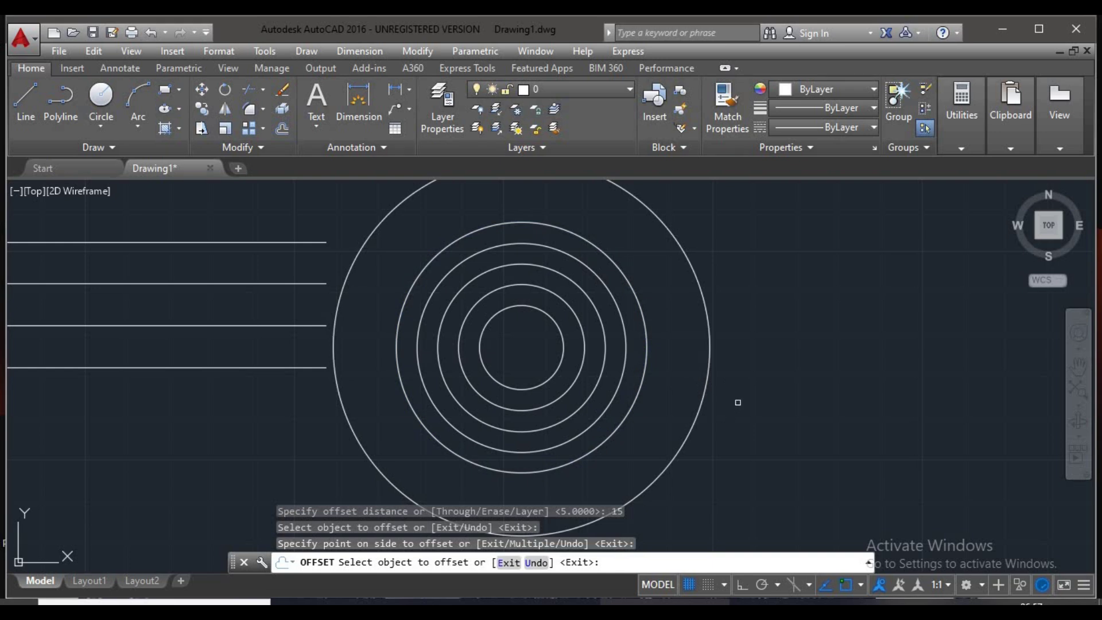
scroll(735, 393, down, 2)
scroll(725, 405, down, 2)
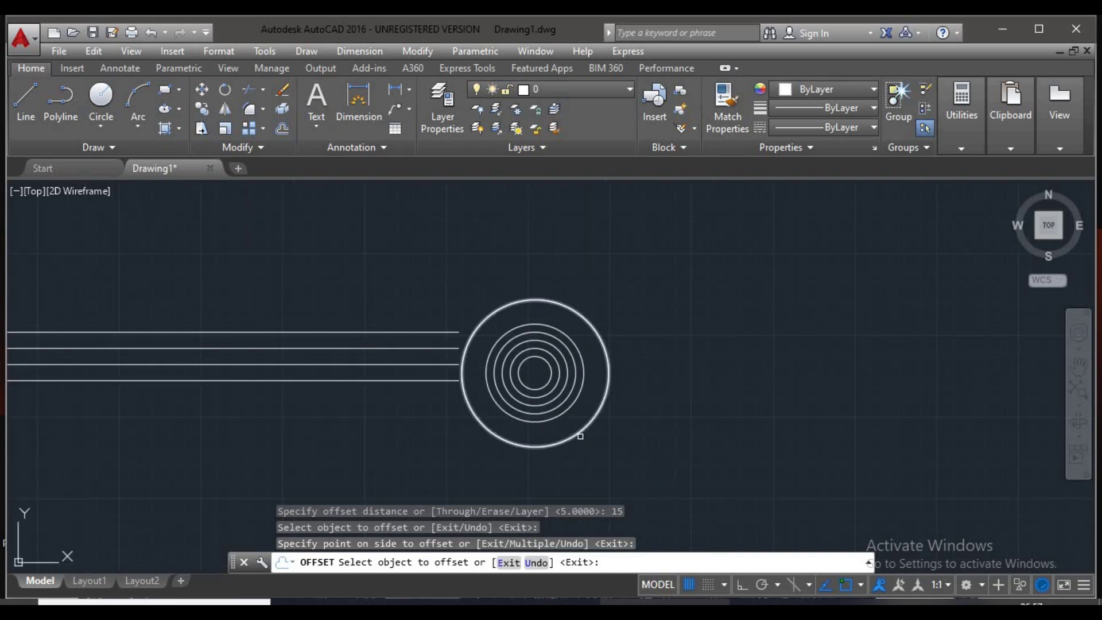
key(Escape)
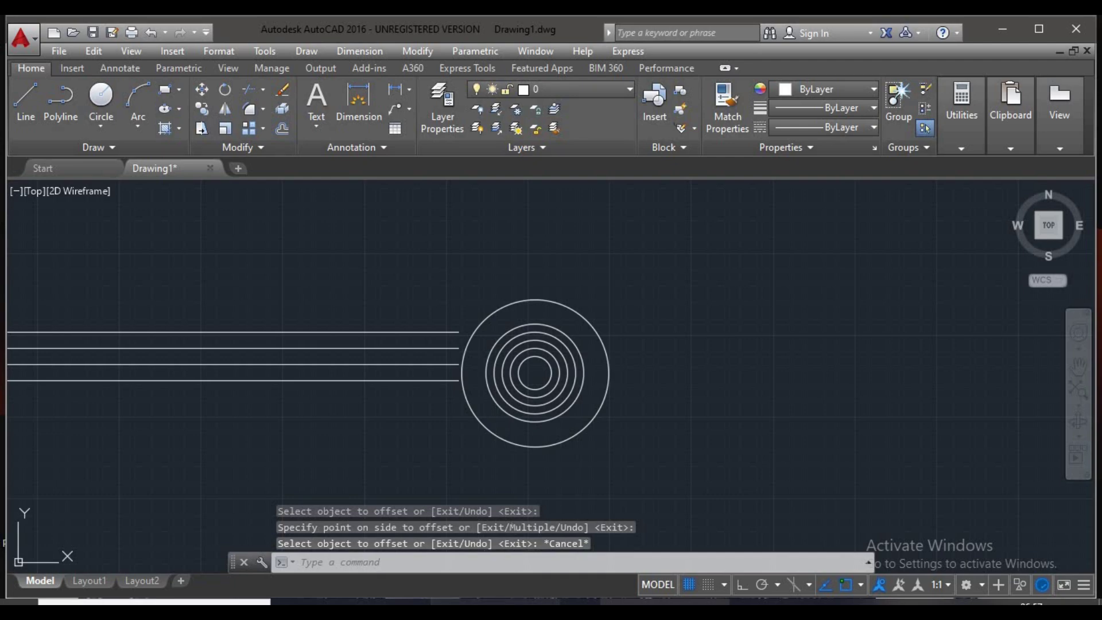
key(alt+Tab)
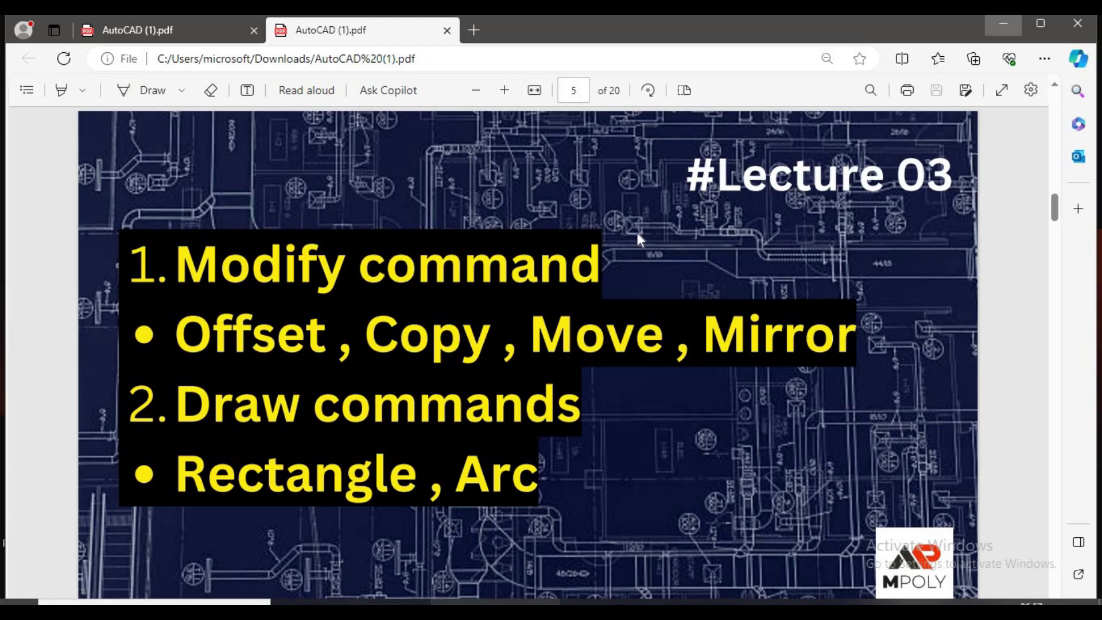
Step: Return from the Lecture 03 slide to the AutoCAD drawing
key(alt+Tab)
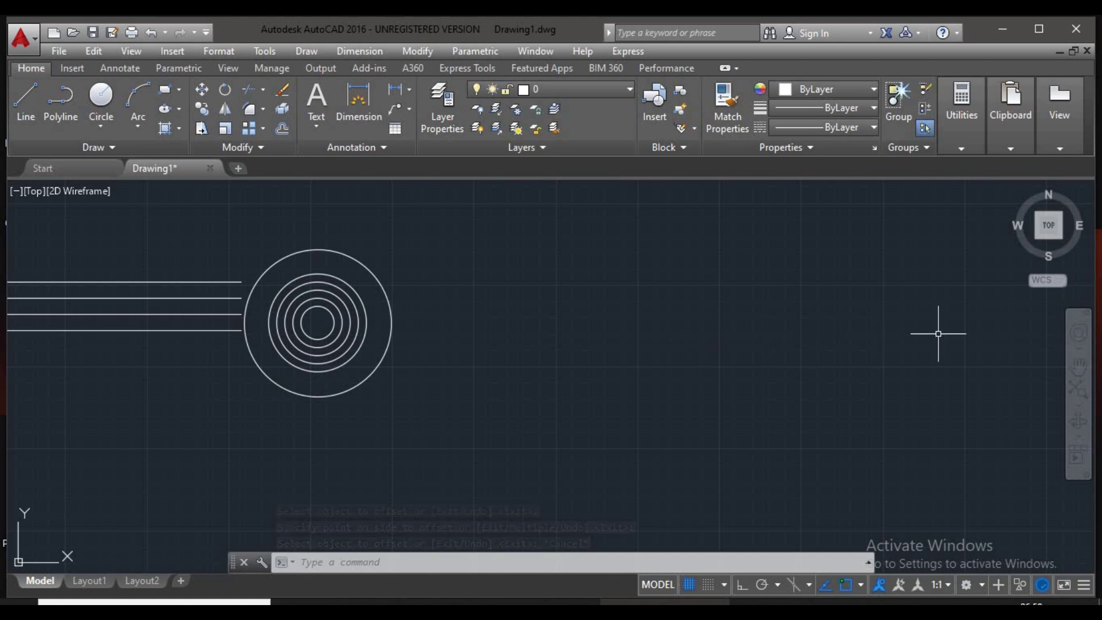
scroll(577, 411, down, 2)
middle_drag(578, 411, 423, 366)
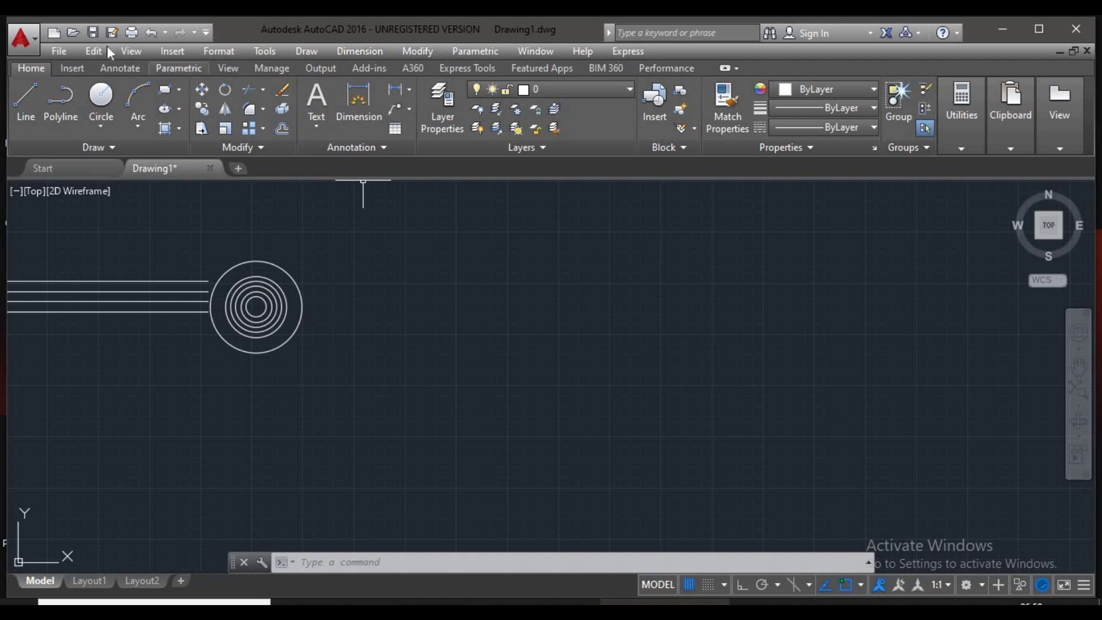
click(419, 51)
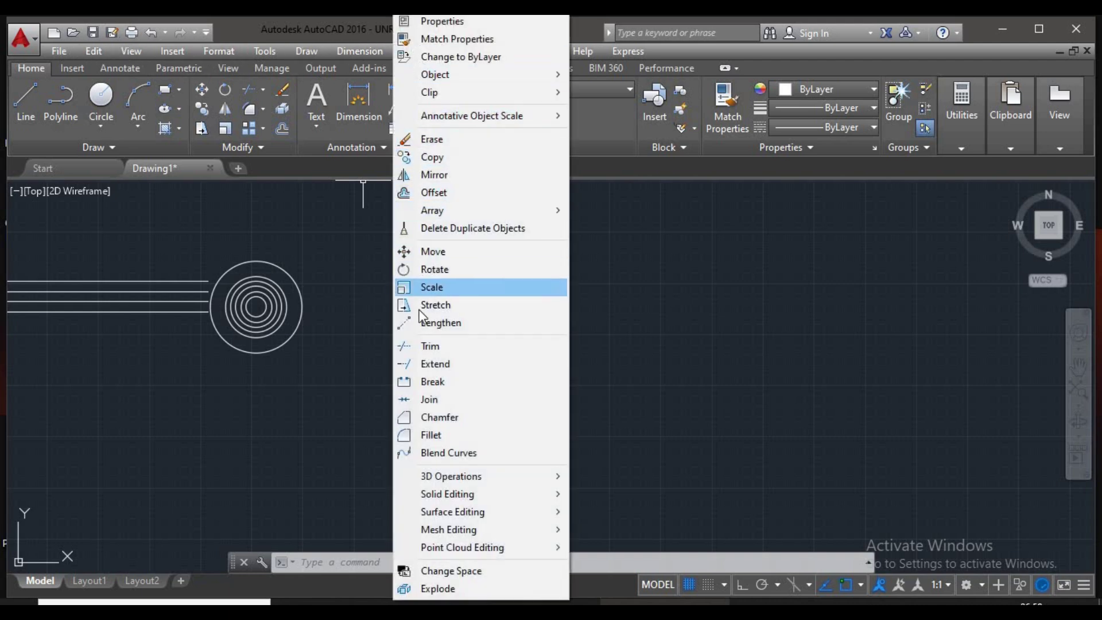
click(443, 156)
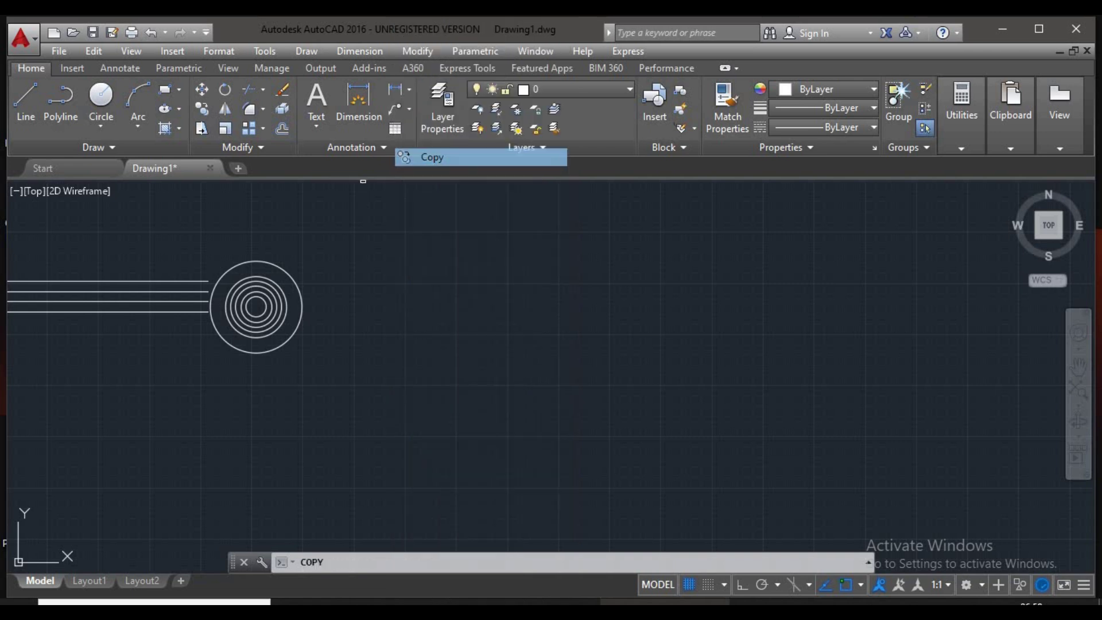
click(326, 244)
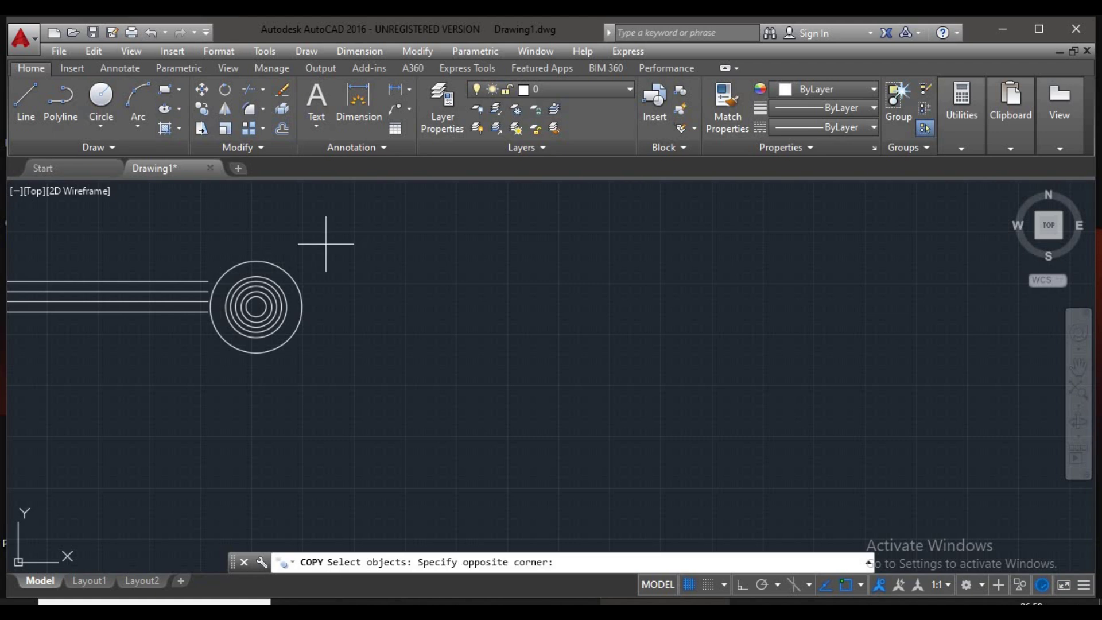
click(249, 403)
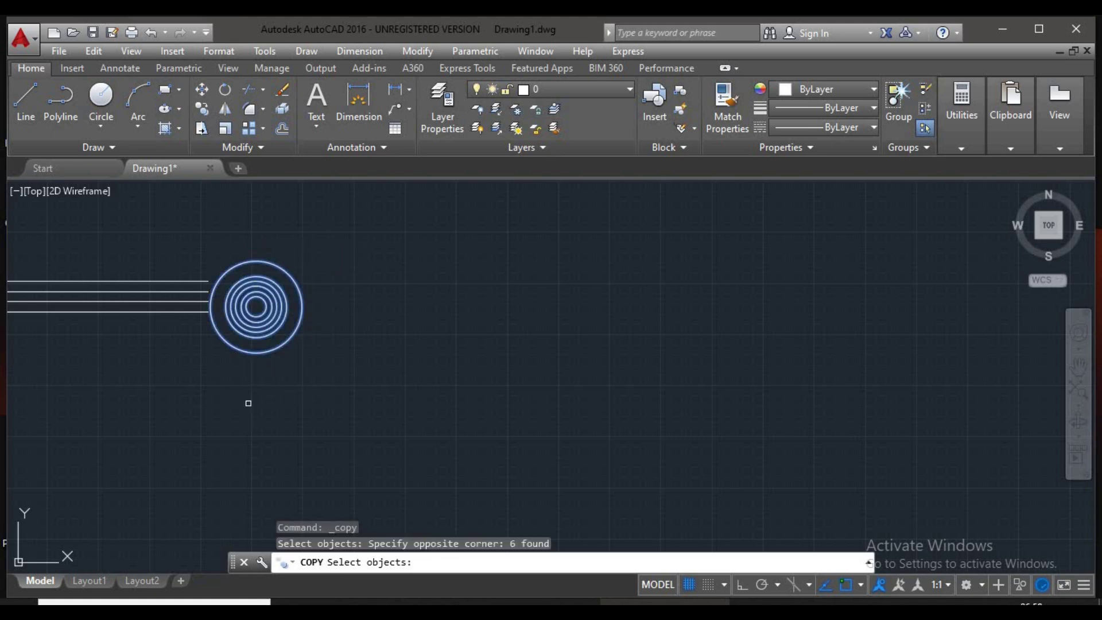
key(Return)
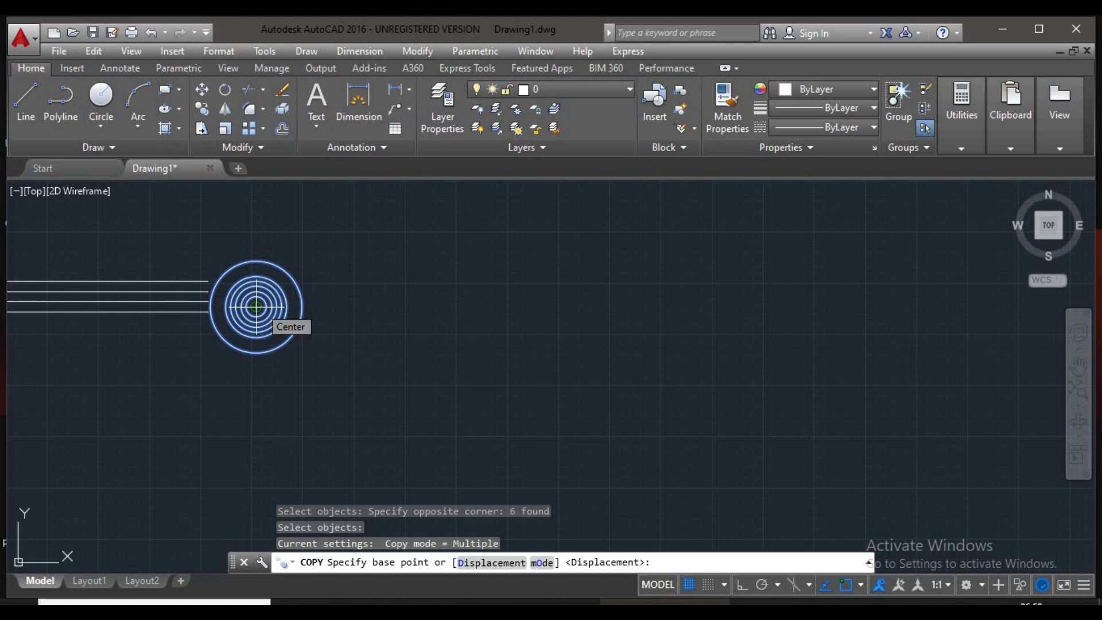
key(Escape)
Step: Draw a short horizontal line with L to the right of the six concentric circles
text(l)
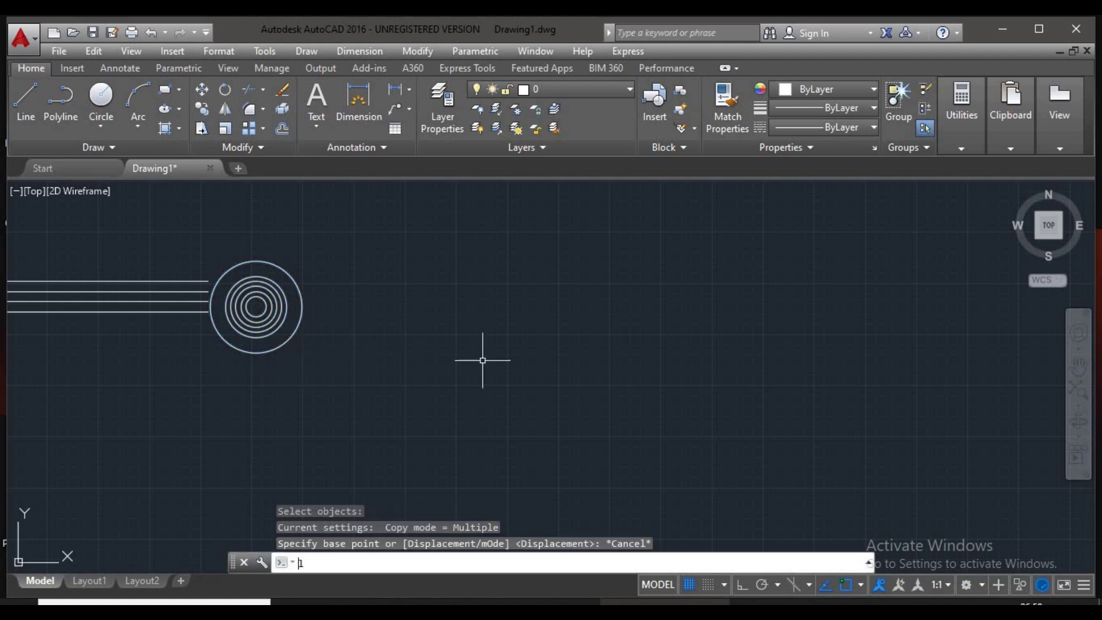
key(Return)
click(502, 351)
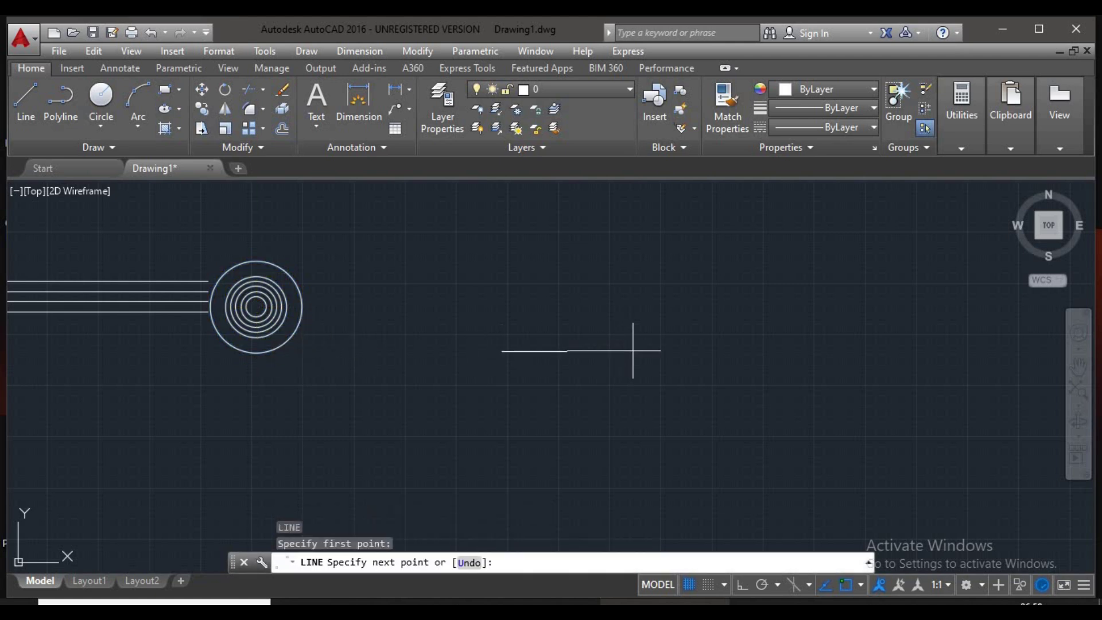
click(633, 350)
key(Return)
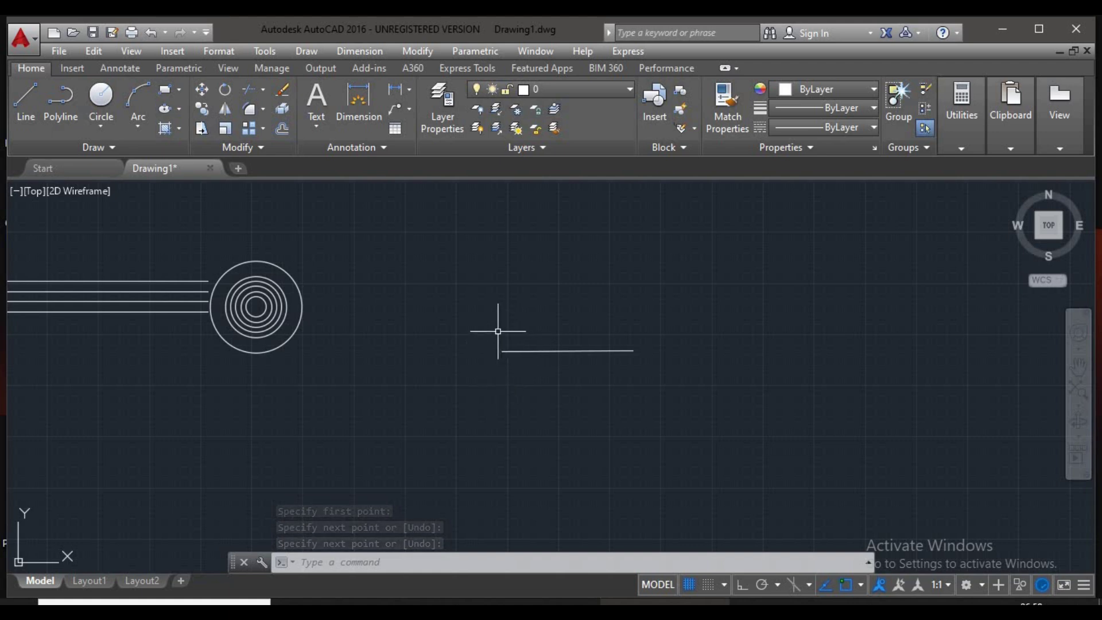
click(415, 56)
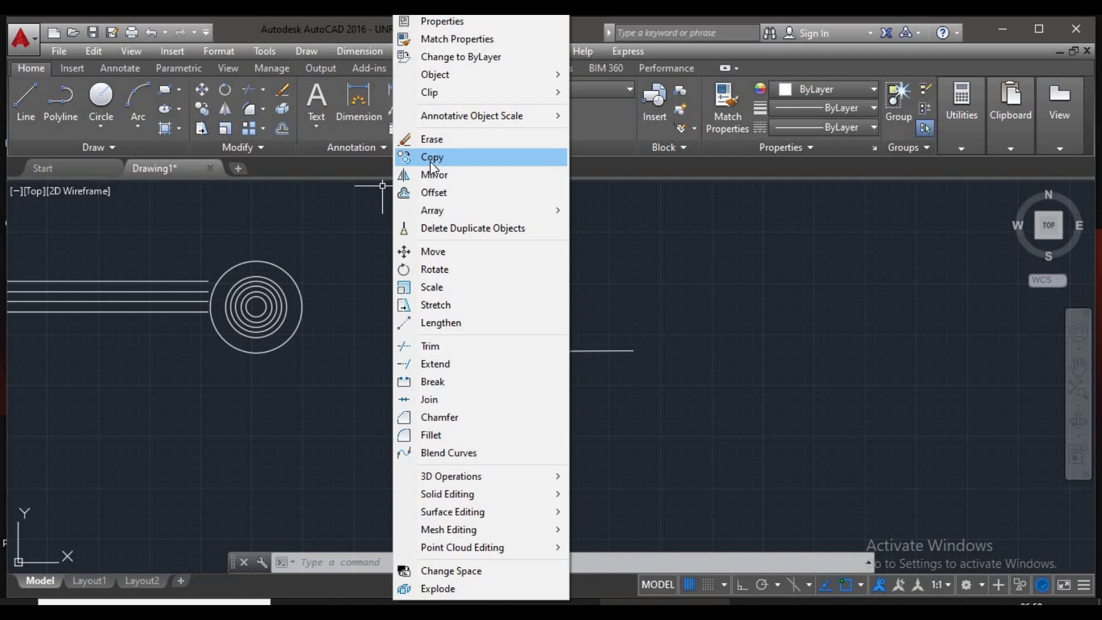
Step: Start Copy, window-select all six concentric circles, and use their centre as base point
click(429, 160)
click(367, 340)
click(363, 360)
text(ct o)
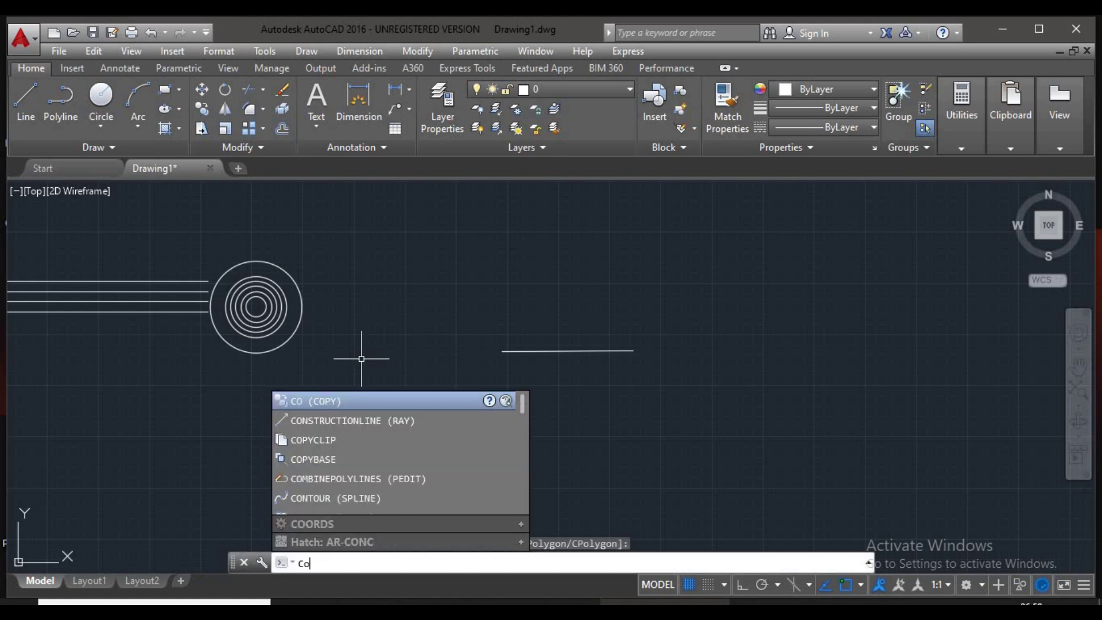
key(Return)
click(338, 260)
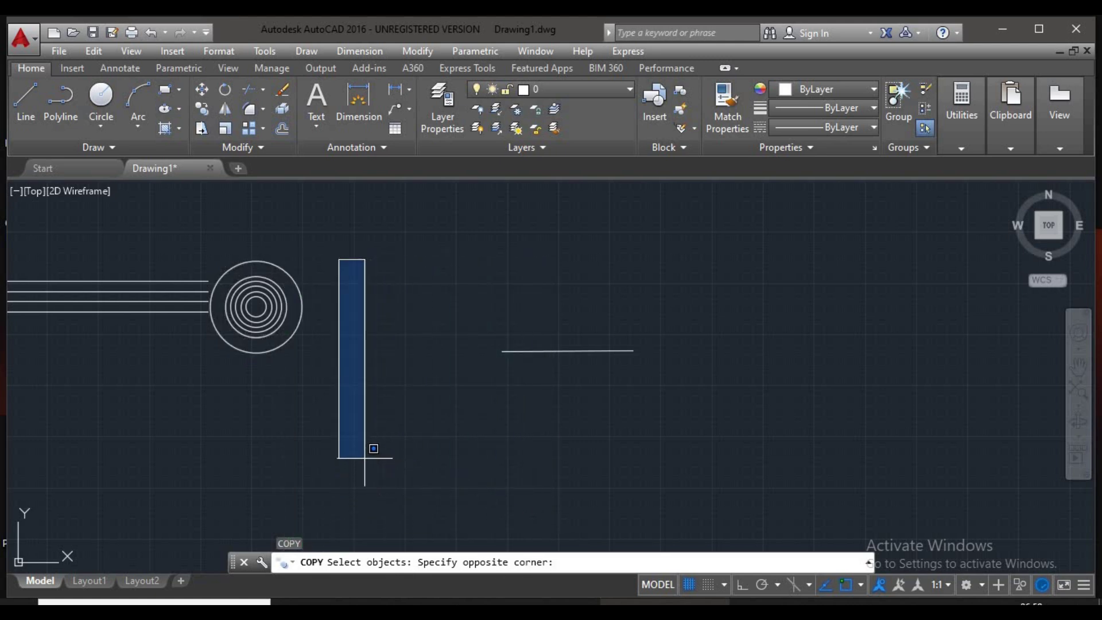
click(258, 388)
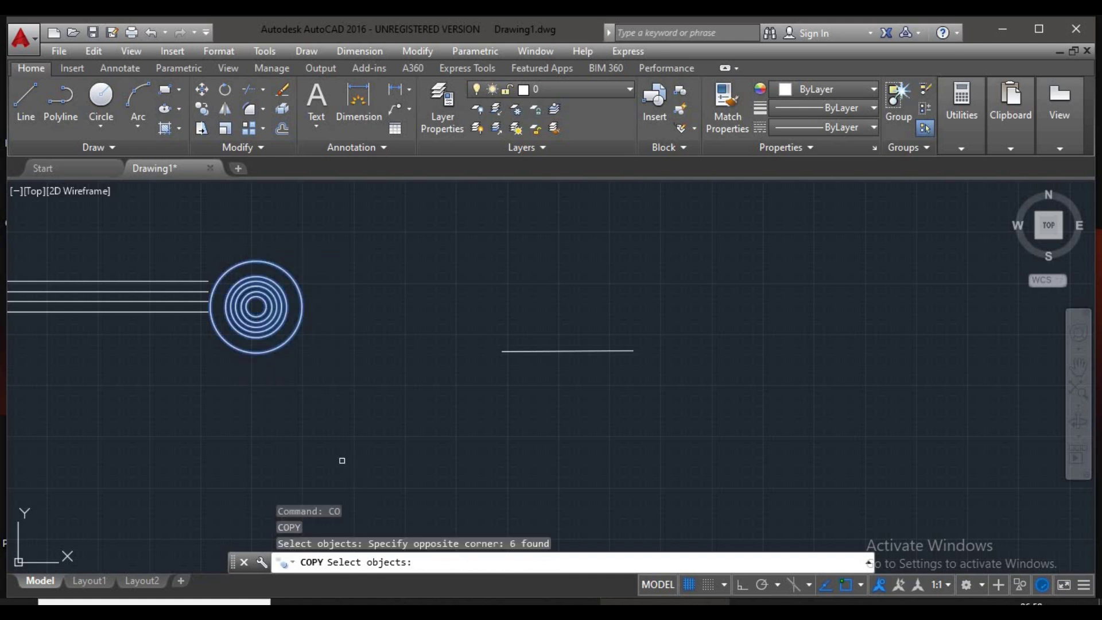
key(Return)
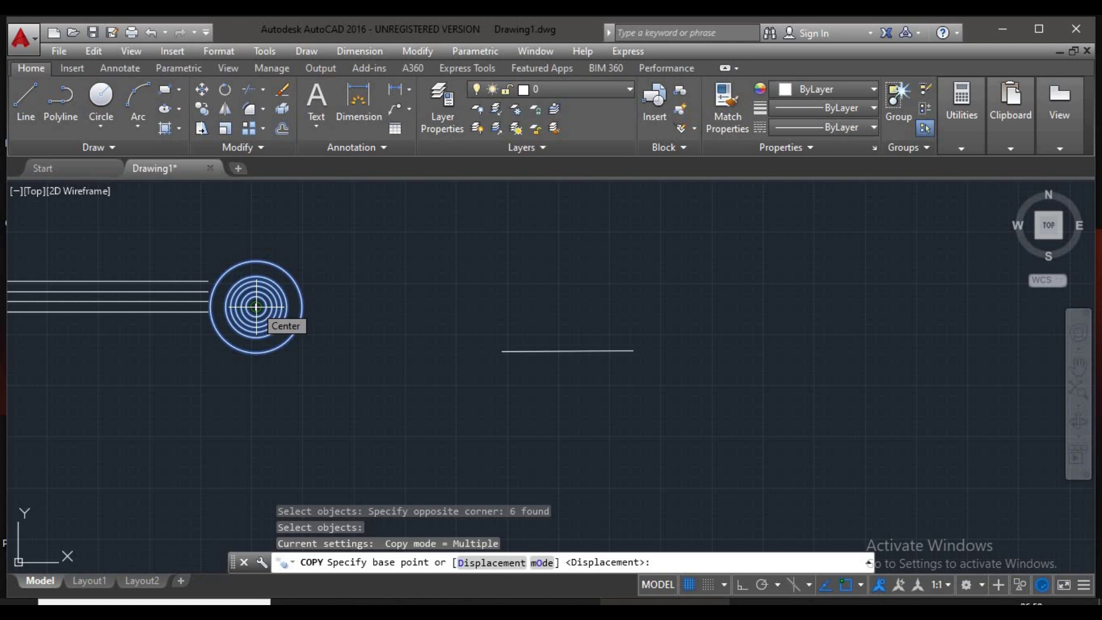
click(256, 307)
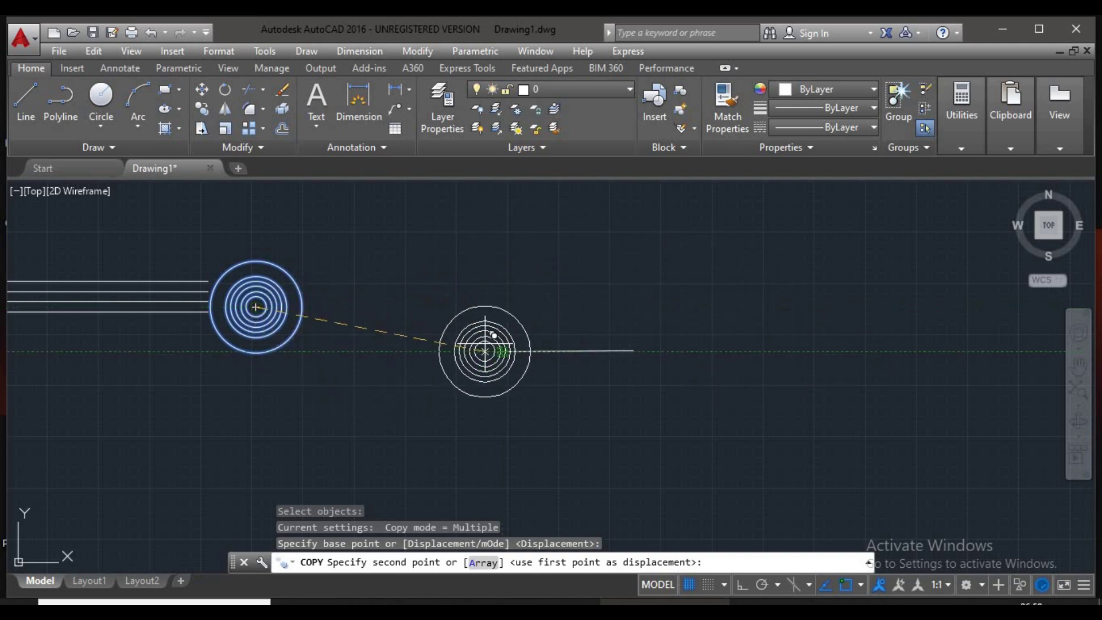
Step: Place circle-set copies at both ends of the short line and four other spots
click(502, 351)
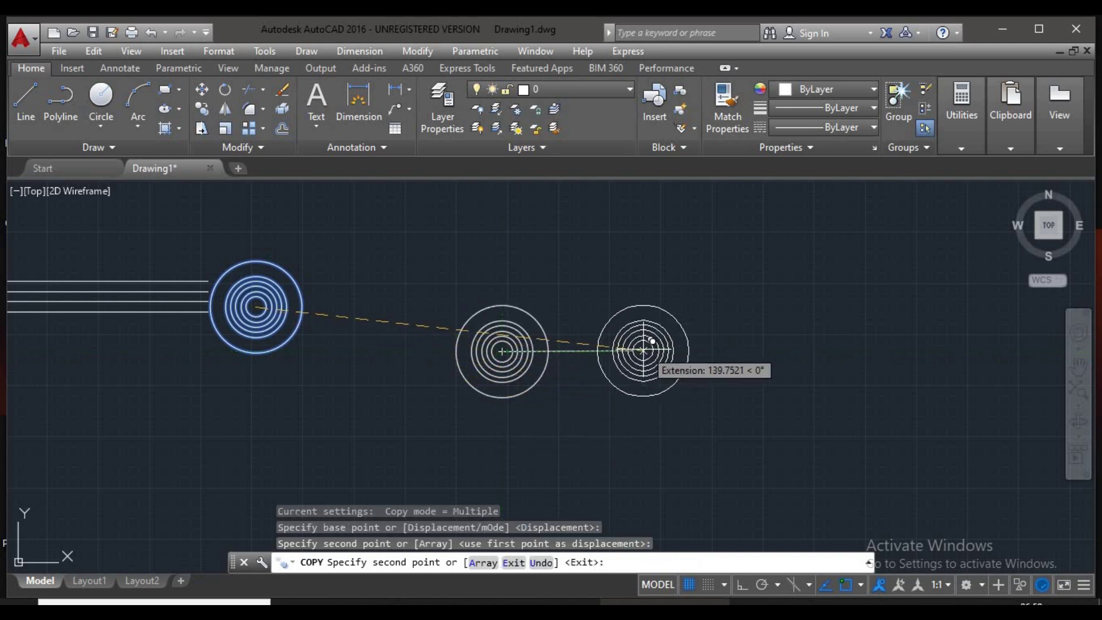
click(633, 350)
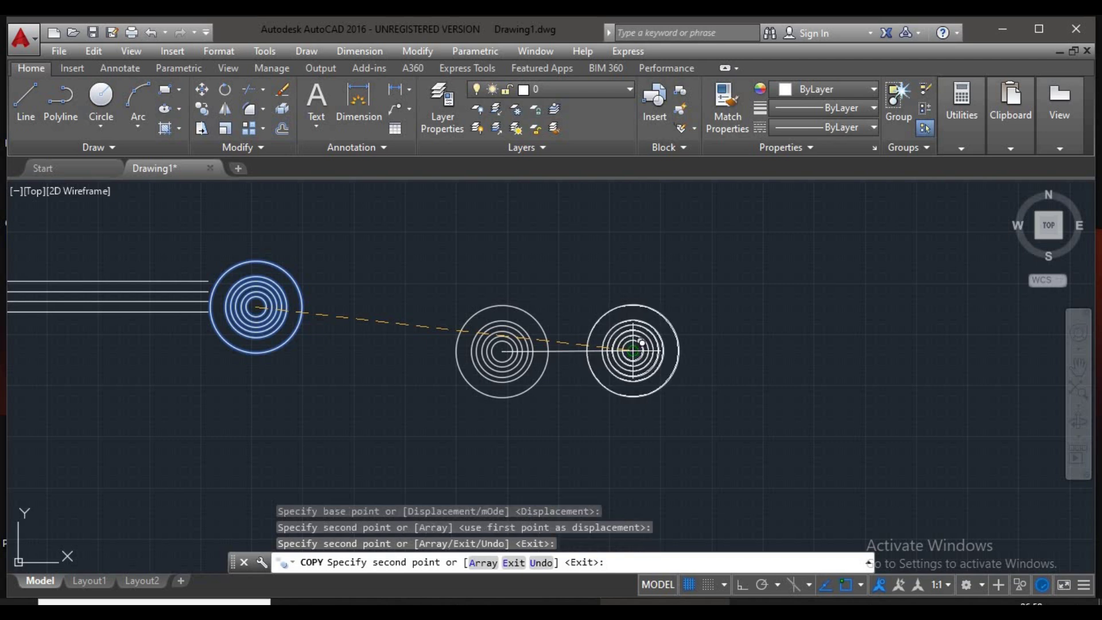
scroll(660, 375, down, 2)
scroll(401, 378, down, 2)
scroll(452, 377, up, 2)
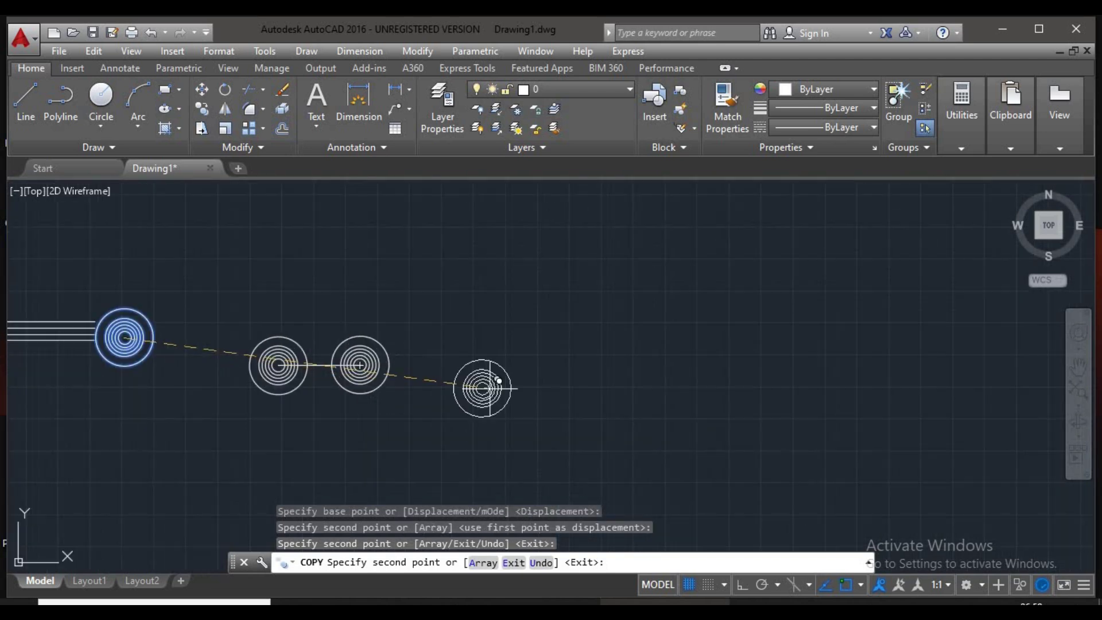
click(599, 283)
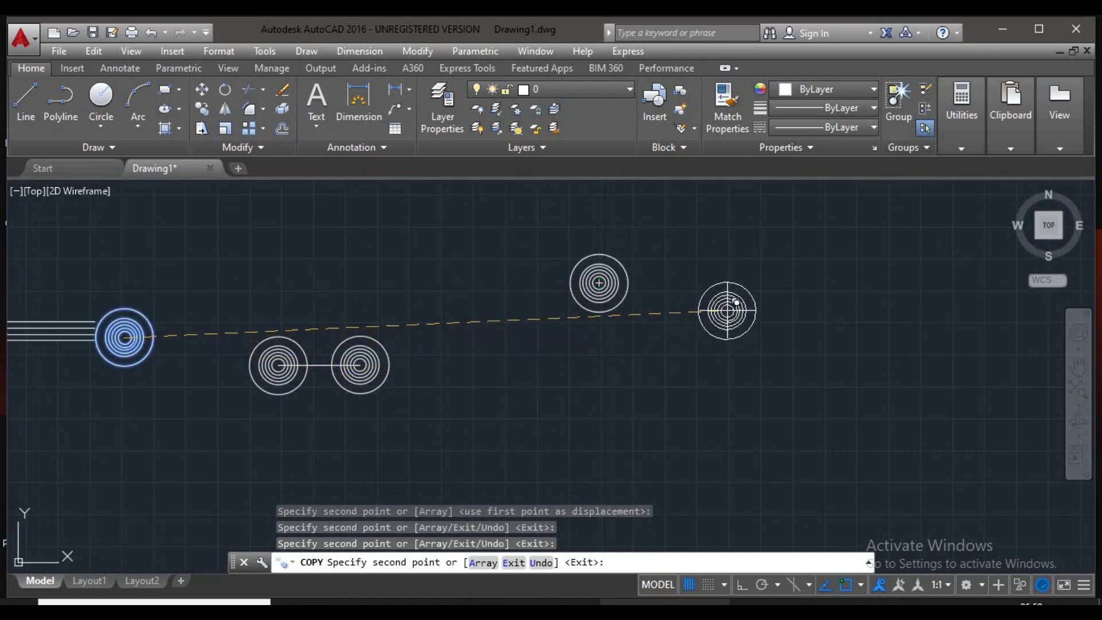
click(727, 310)
click(596, 399)
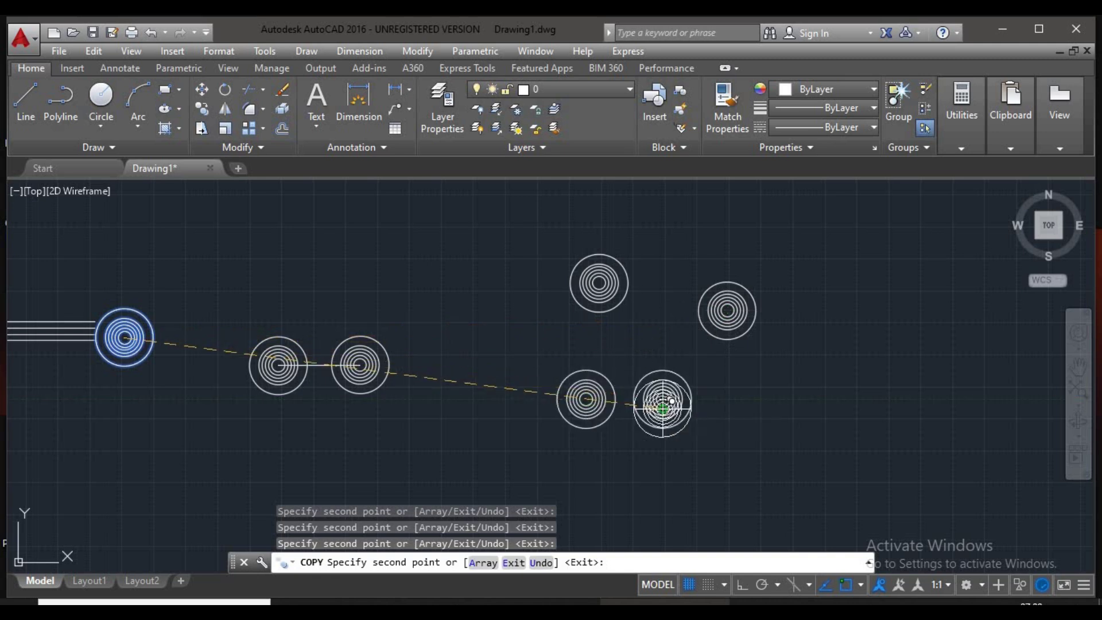
click(669, 397)
key(Escape)
middle_drag(704, 396, 621, 276)
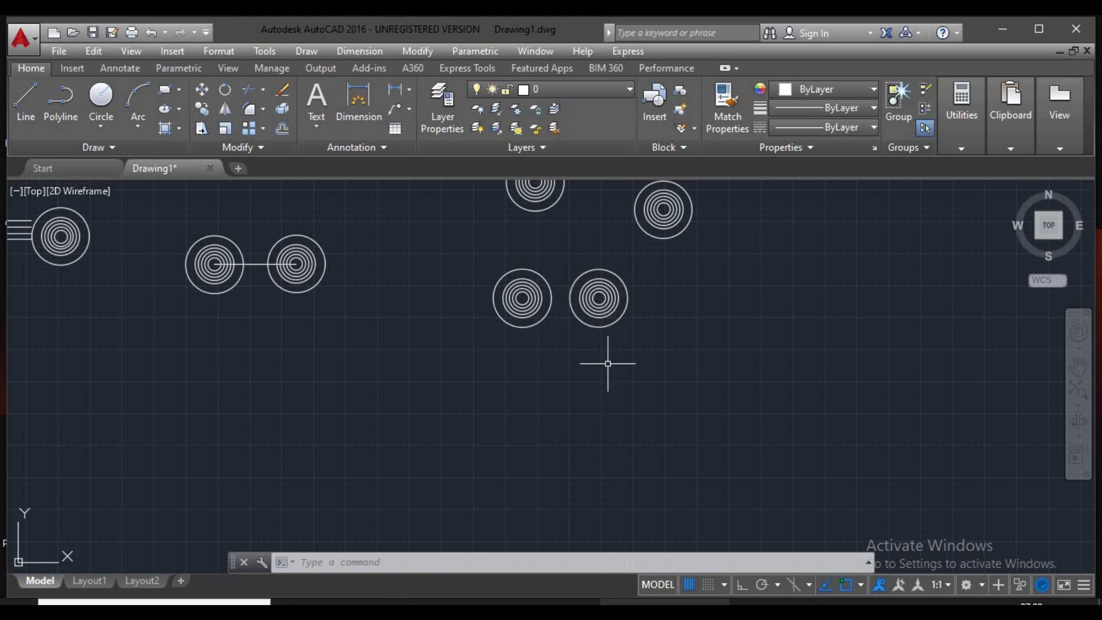
Step: Copy the lower-right concentric circle set 150 units to the right using CO
scroll(631, 343, down, 3)
scroll(543, 352, up, 3)
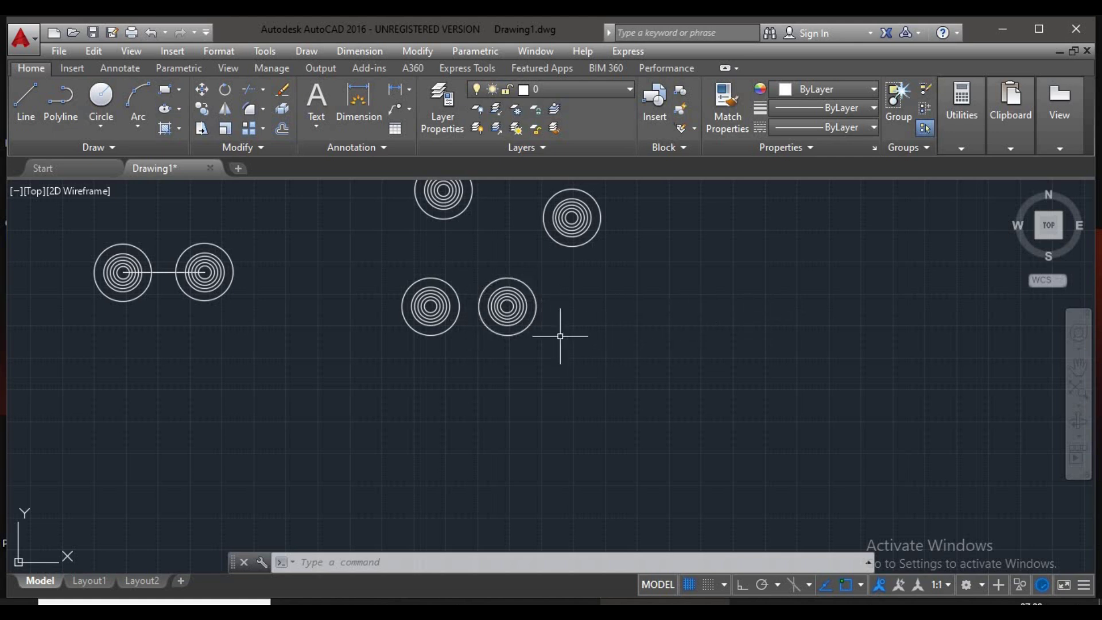
middle_drag(561, 332, 532, 343)
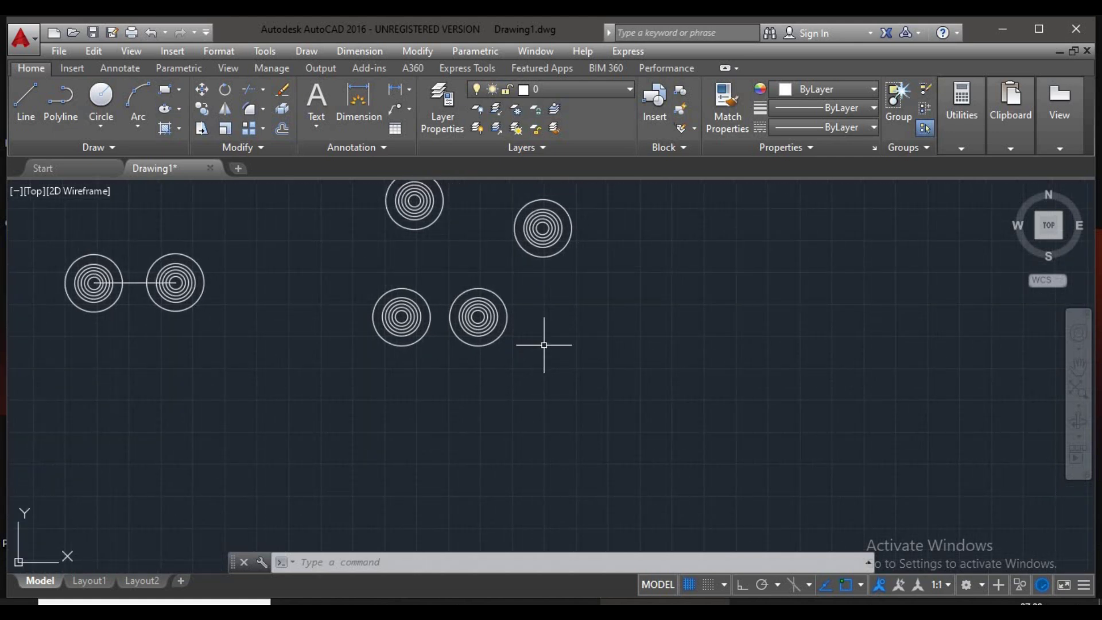
text(ct o)
key(Return)
click(512, 292)
click(451, 368)
key(Return)
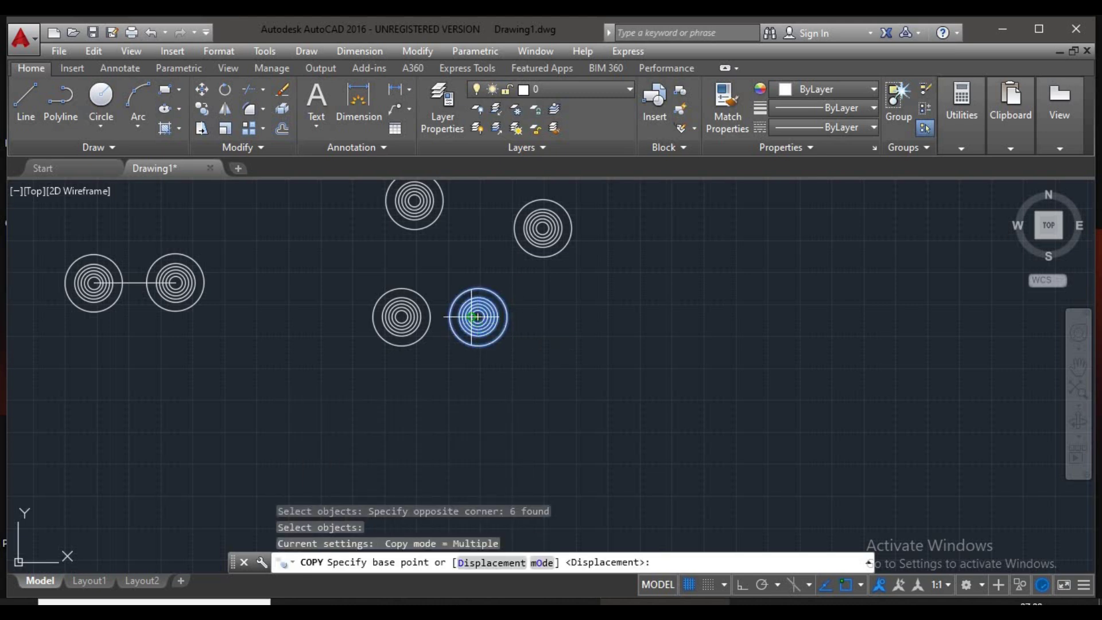
click(478, 316)
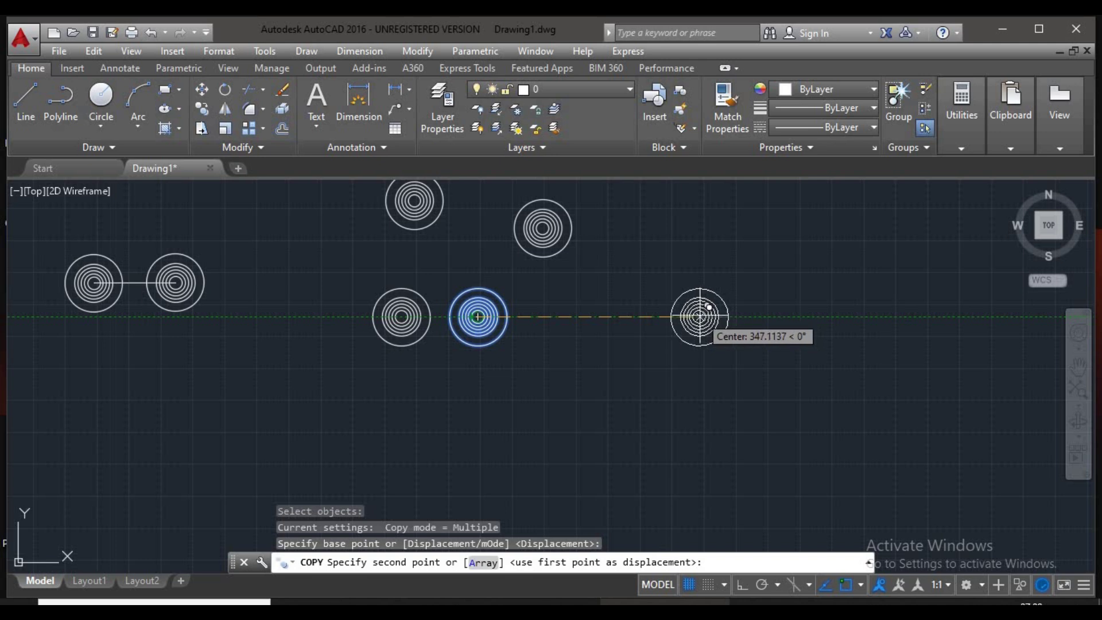
text(15)
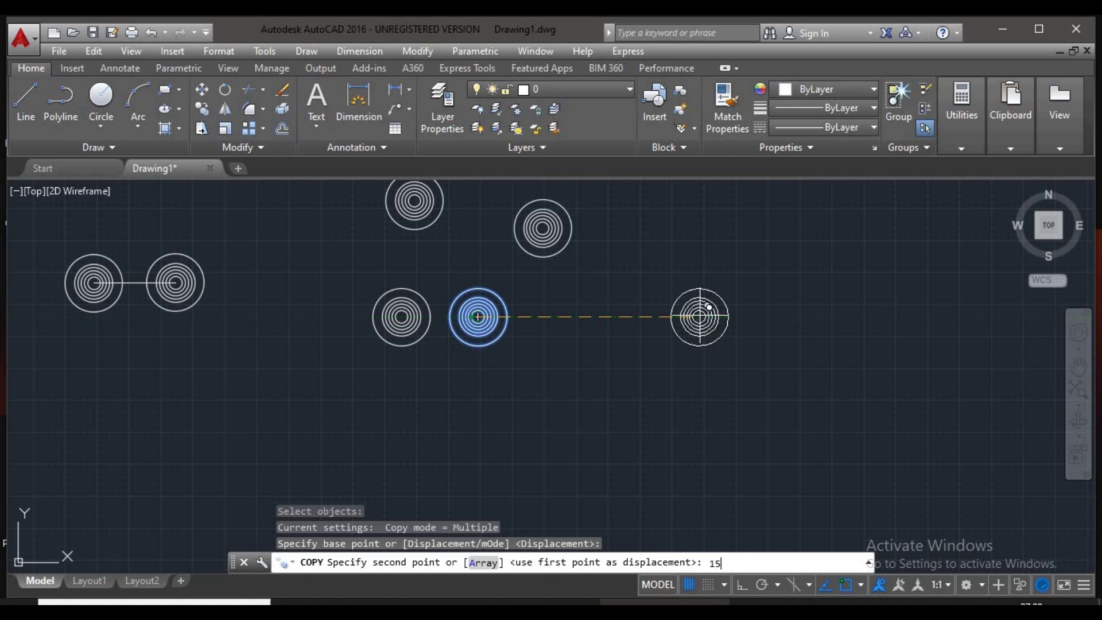
key(Return)
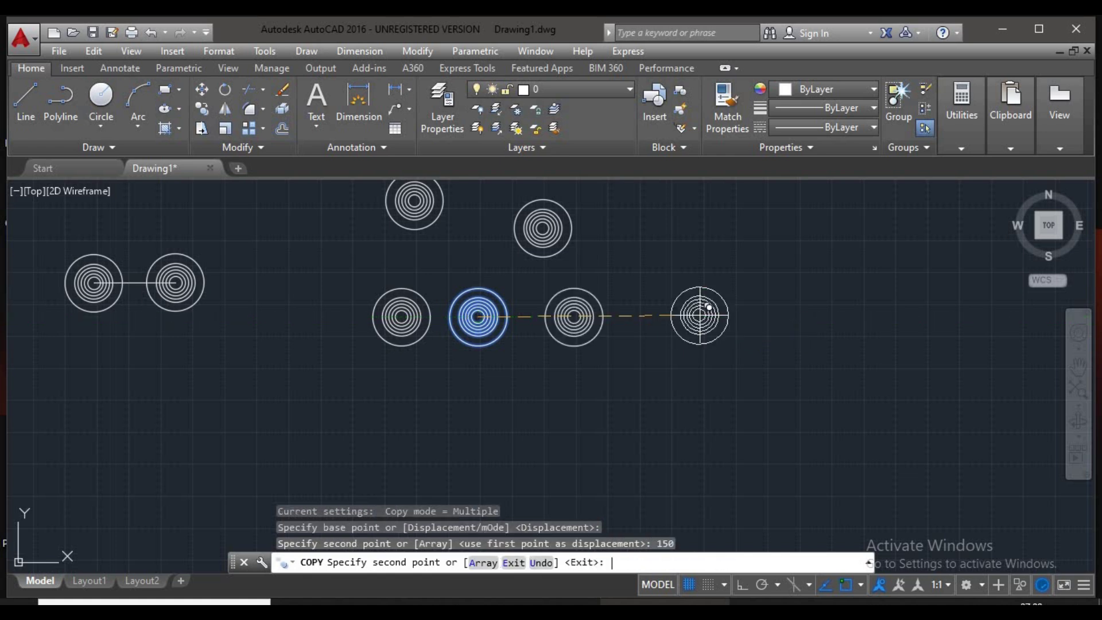
key(Escape)
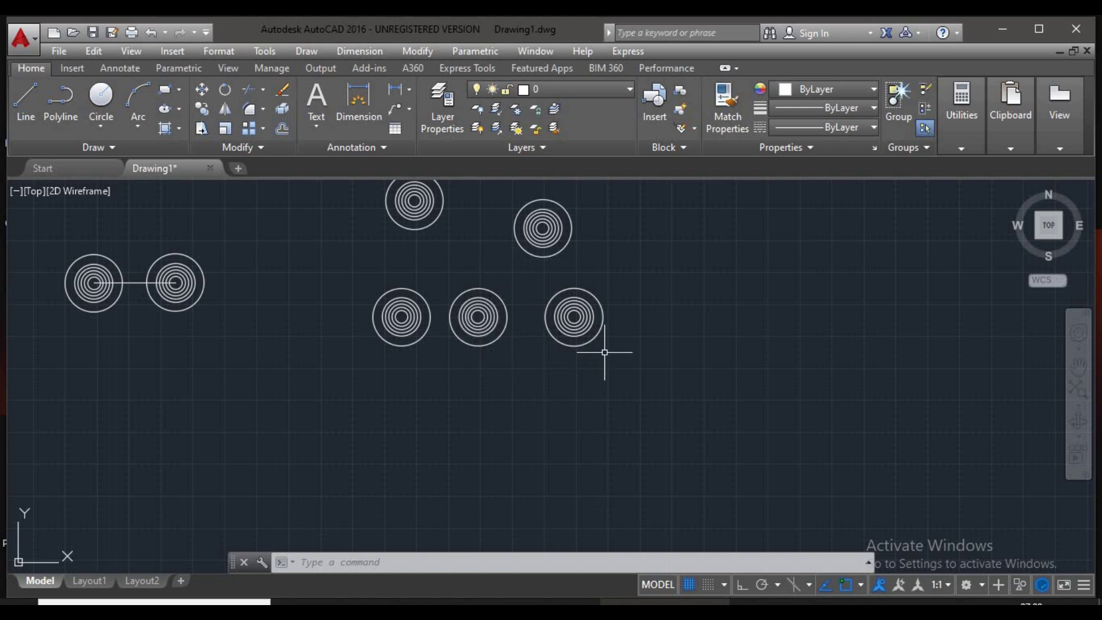
Step: Pan to show all circle sets, then check the lecture slide and return to AutoCAD
scroll(608, 341, down, 2)
middle_drag(557, 383, 500, 362)
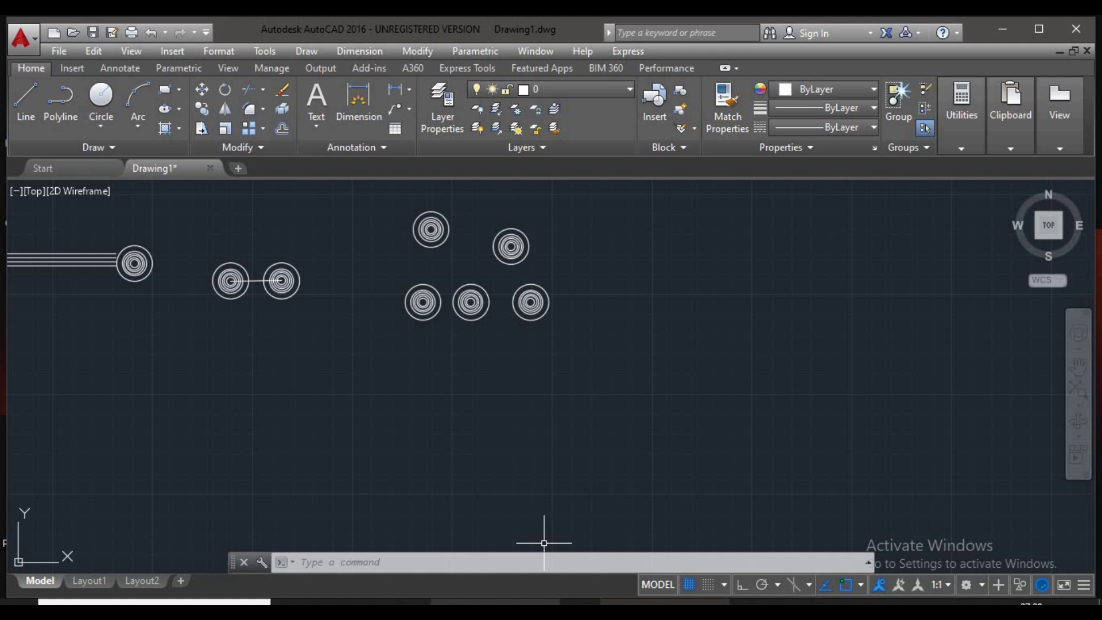
click(496, 548)
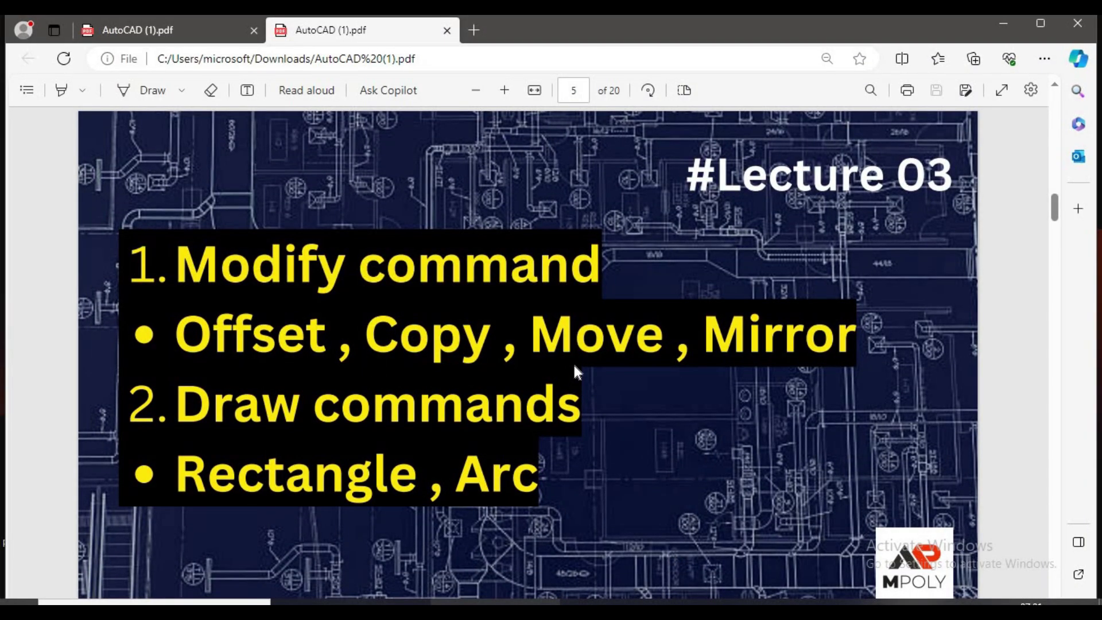
click(1002, 23)
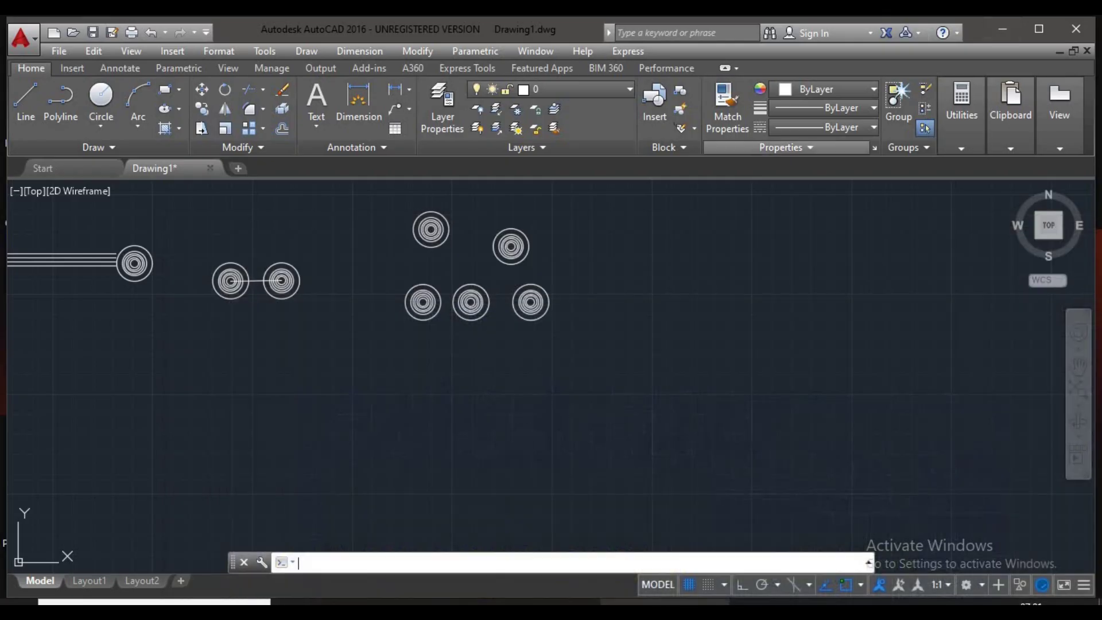
Step: Move the rightmost concentric circle set 200 units right via Modify > Move
middle_drag(510, 335, 457, 311)
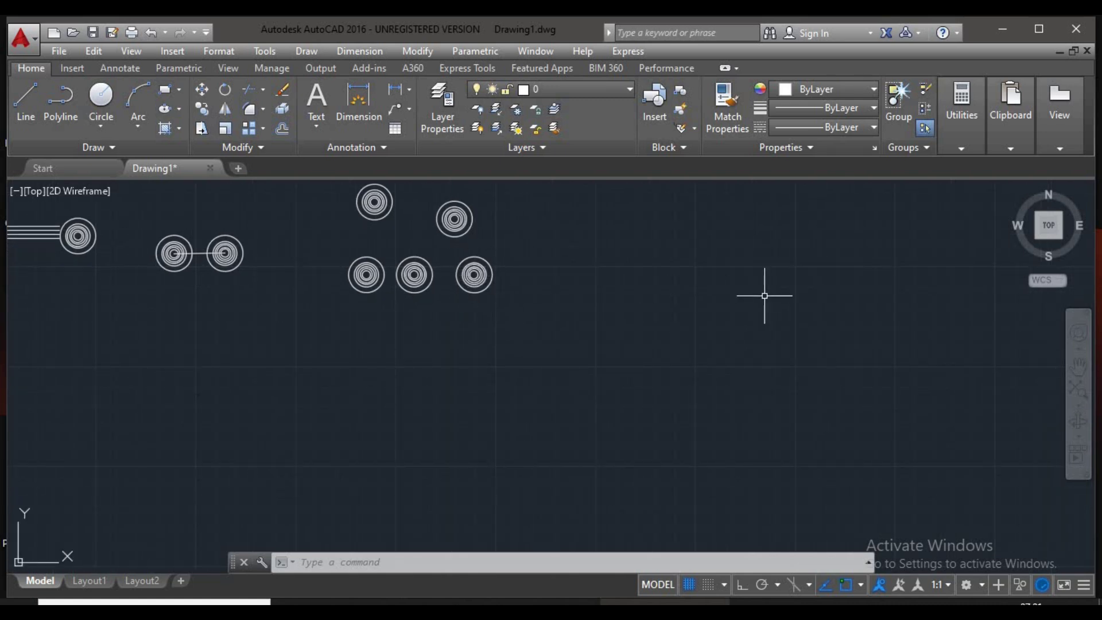
scroll(499, 272, up, 2)
middle_drag(505, 270, 447, 298)
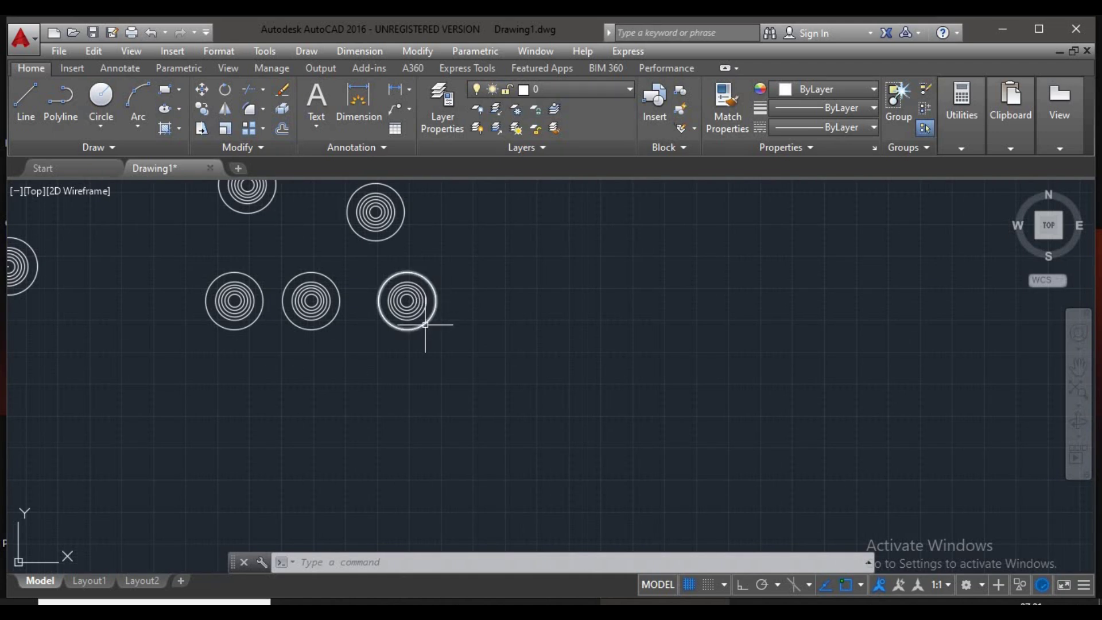
middle_drag(425, 324, 418, 344)
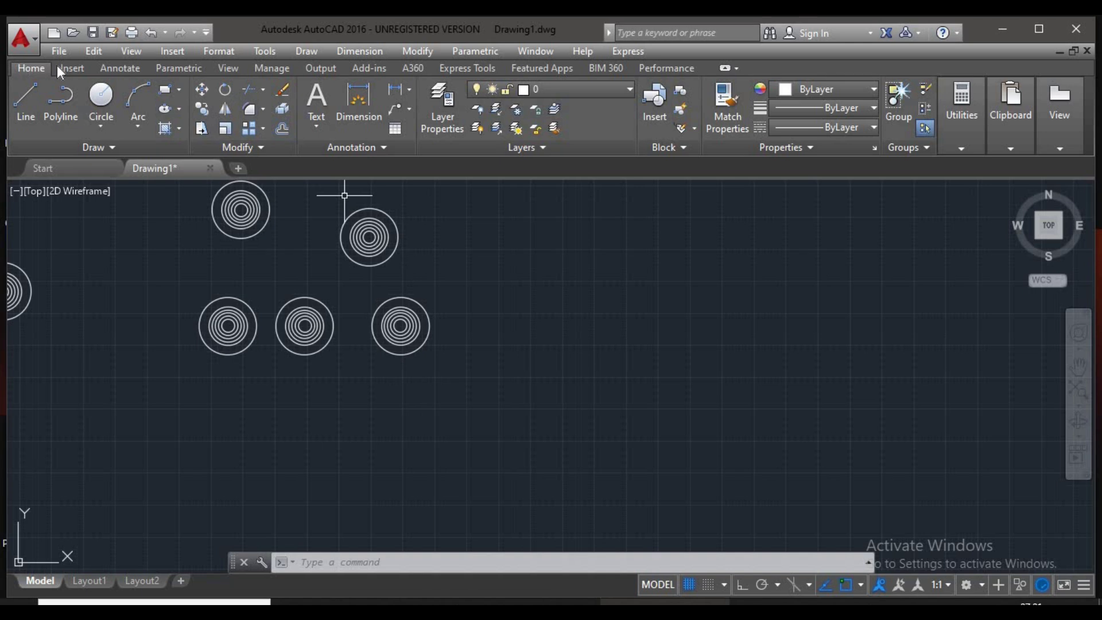
click(410, 52)
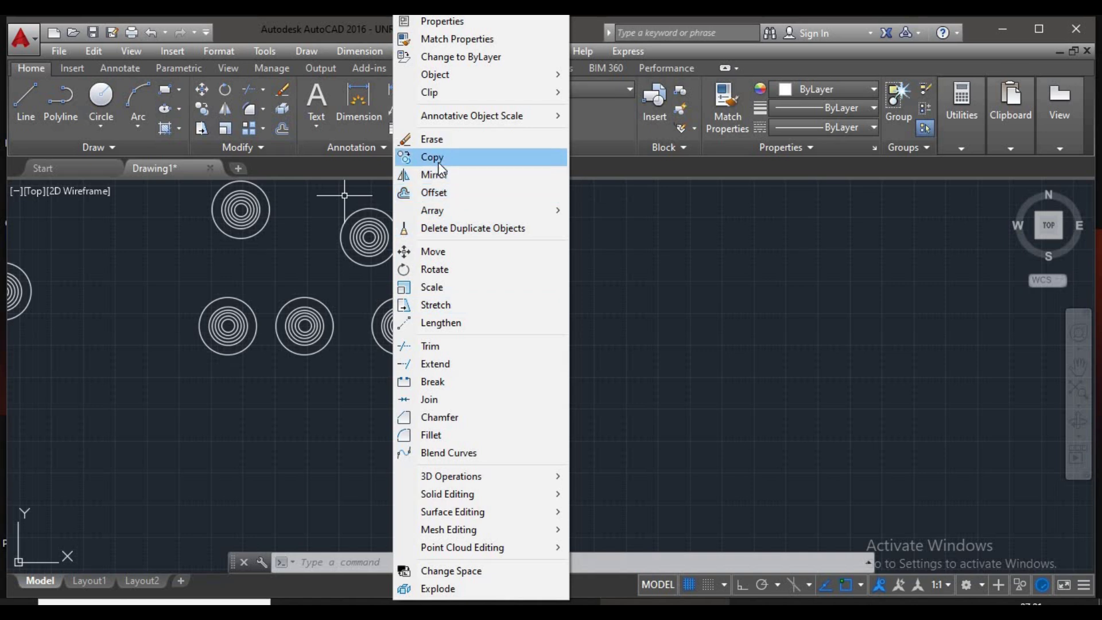
click(443, 254)
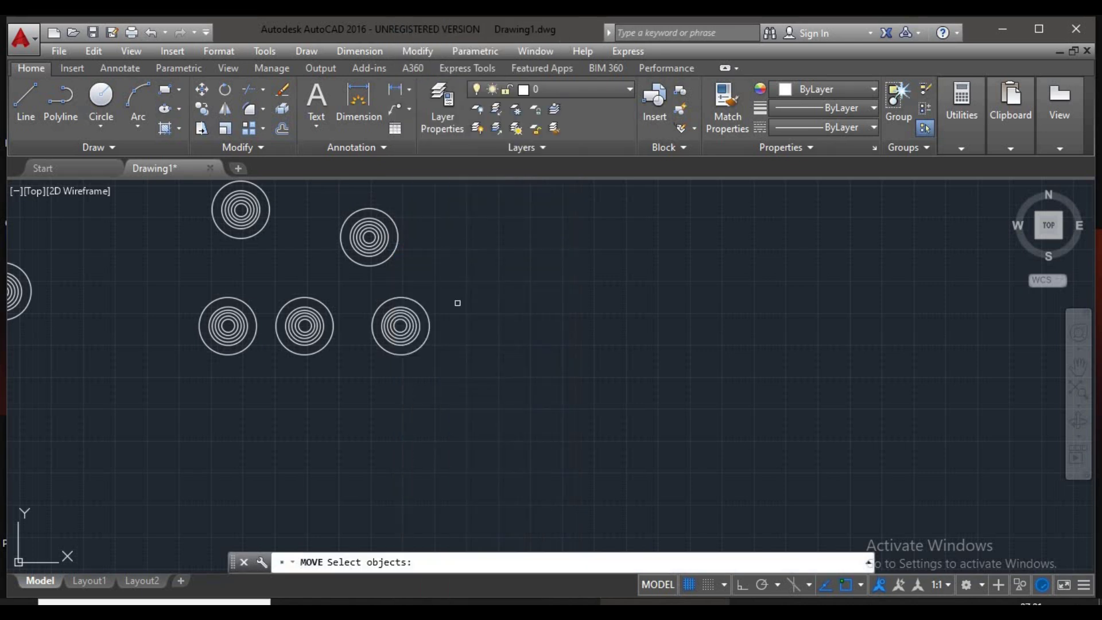
click(449, 282)
click(359, 394)
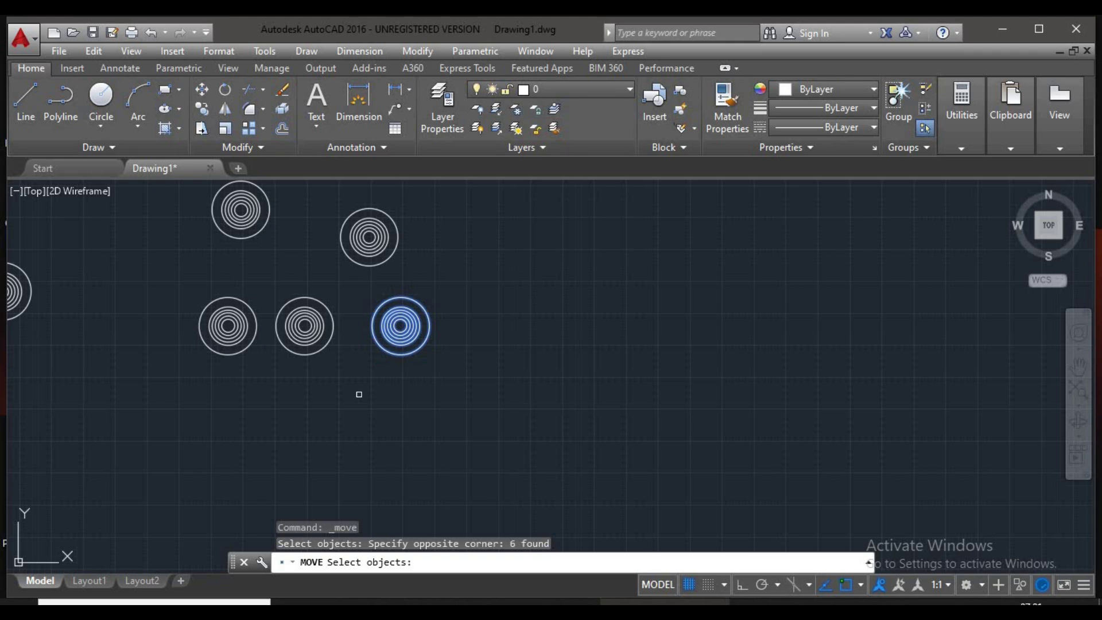
key(Return)
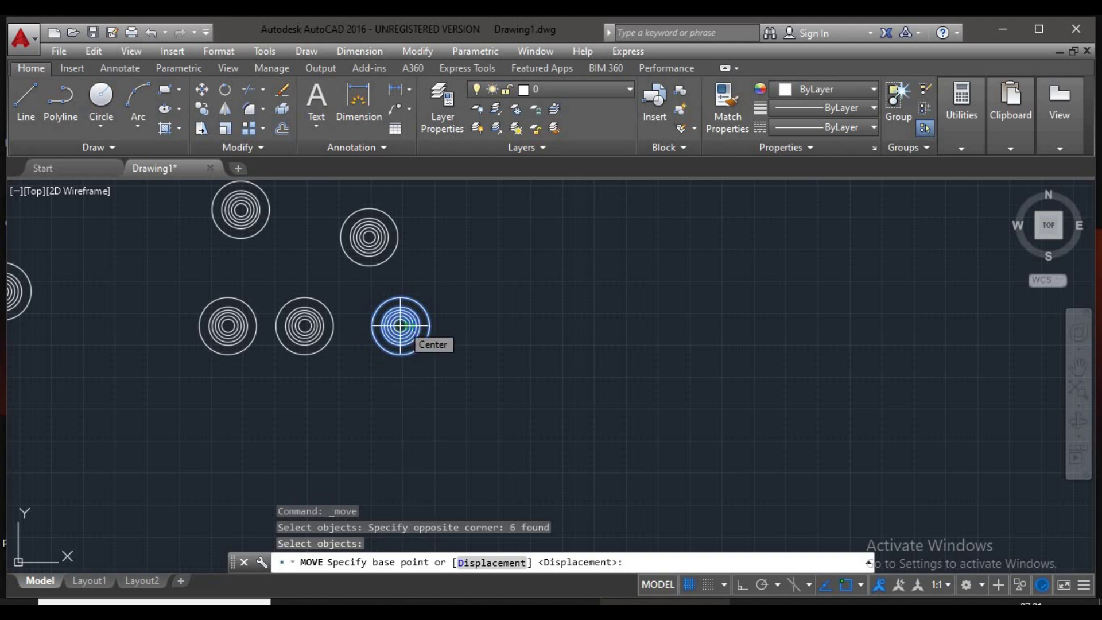
click(399, 325)
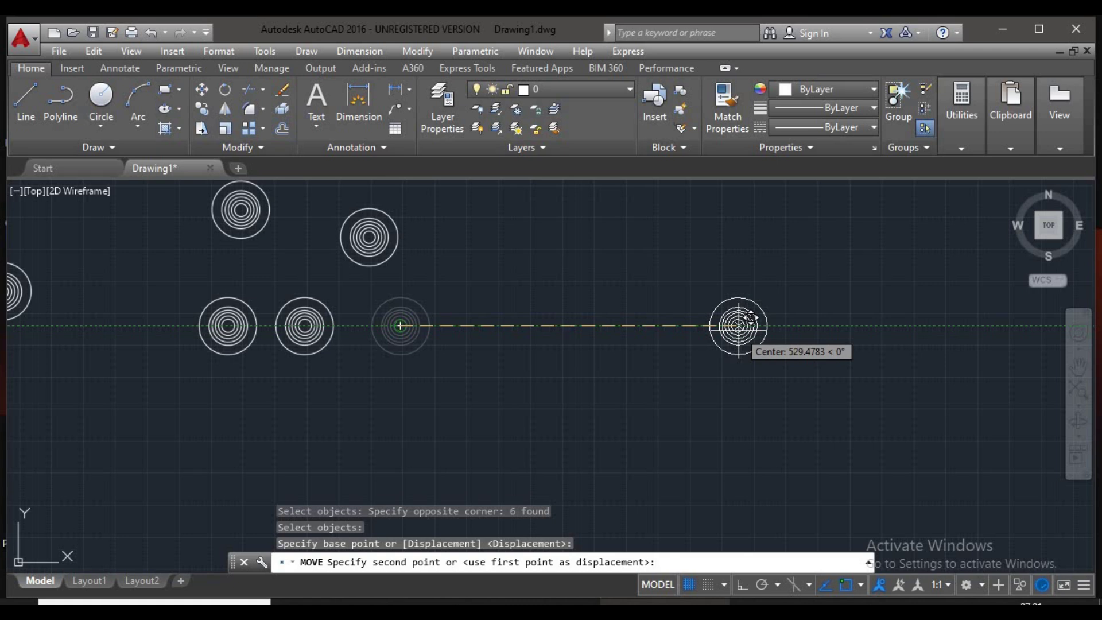
text(200)
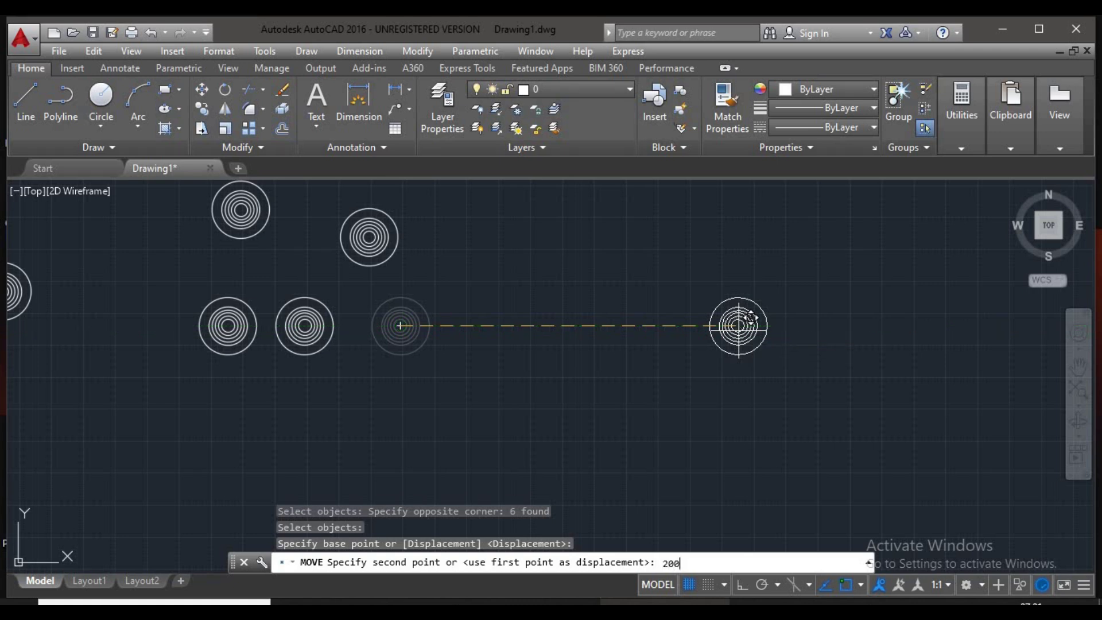
key(Return)
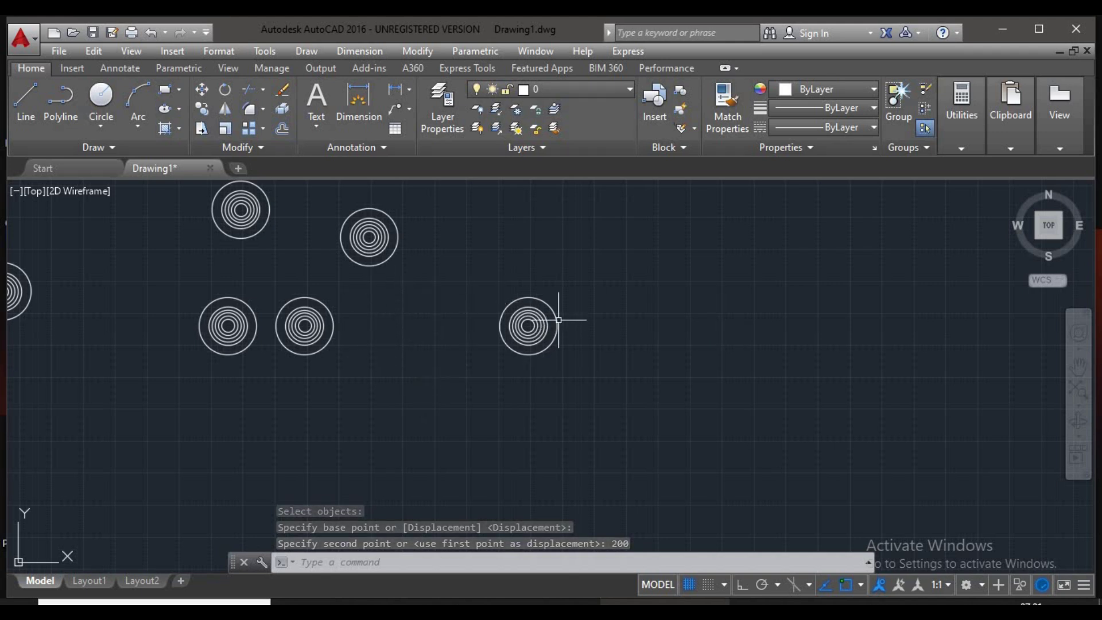
Step: Glance at the lecture slide PDF, then return to the AutoCAD drawing
scroll(458, 304, down, 4)
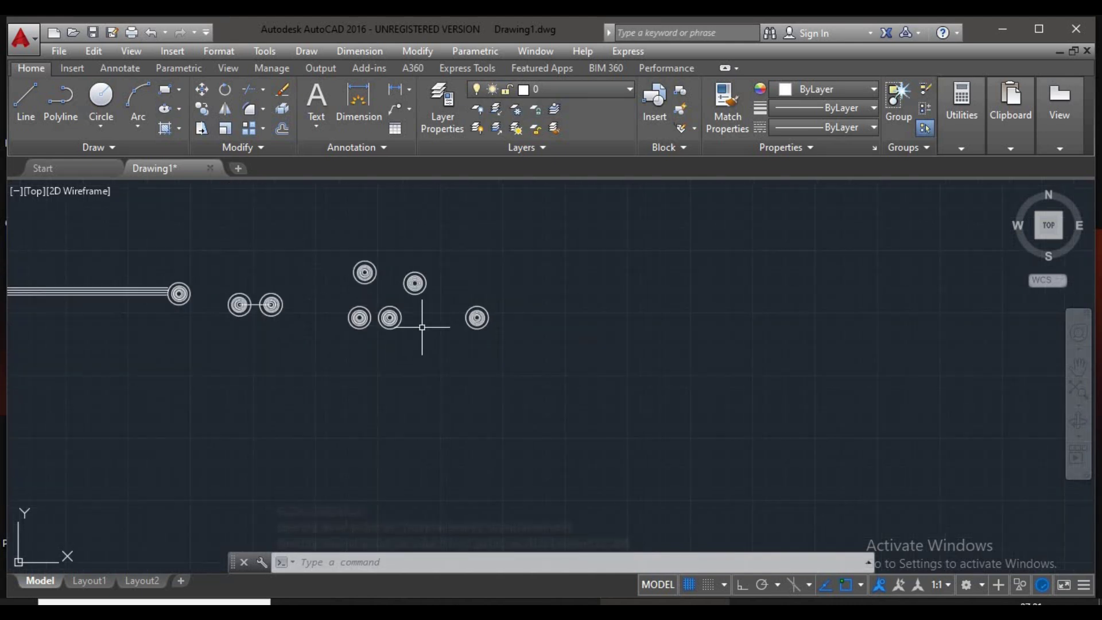
scroll(475, 335, down, 3)
scroll(475, 335, up, 3)
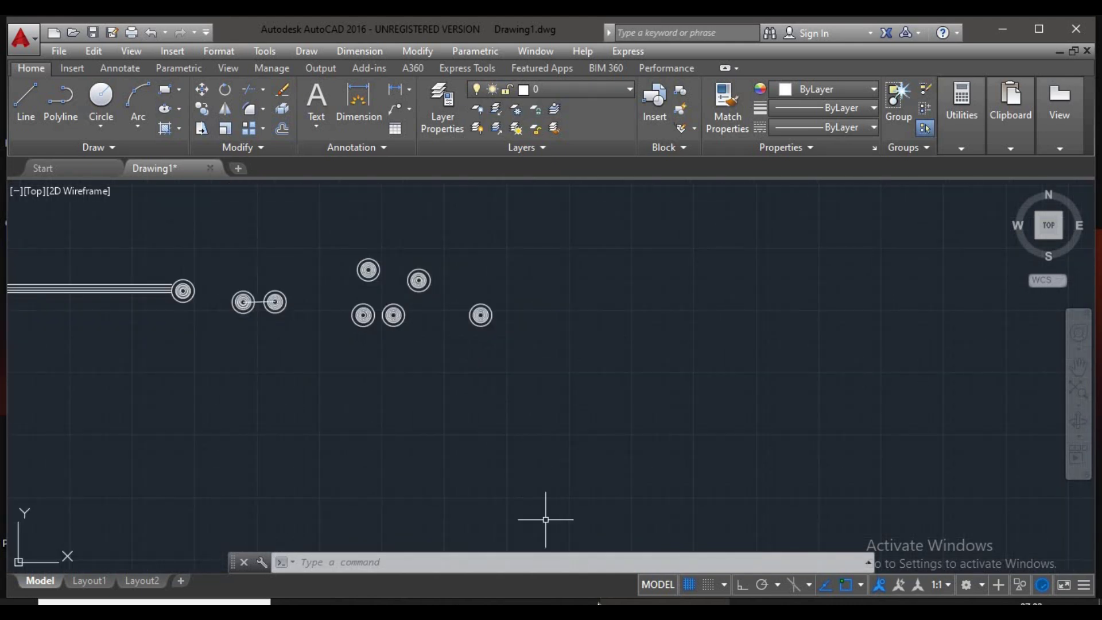
click(512, 597)
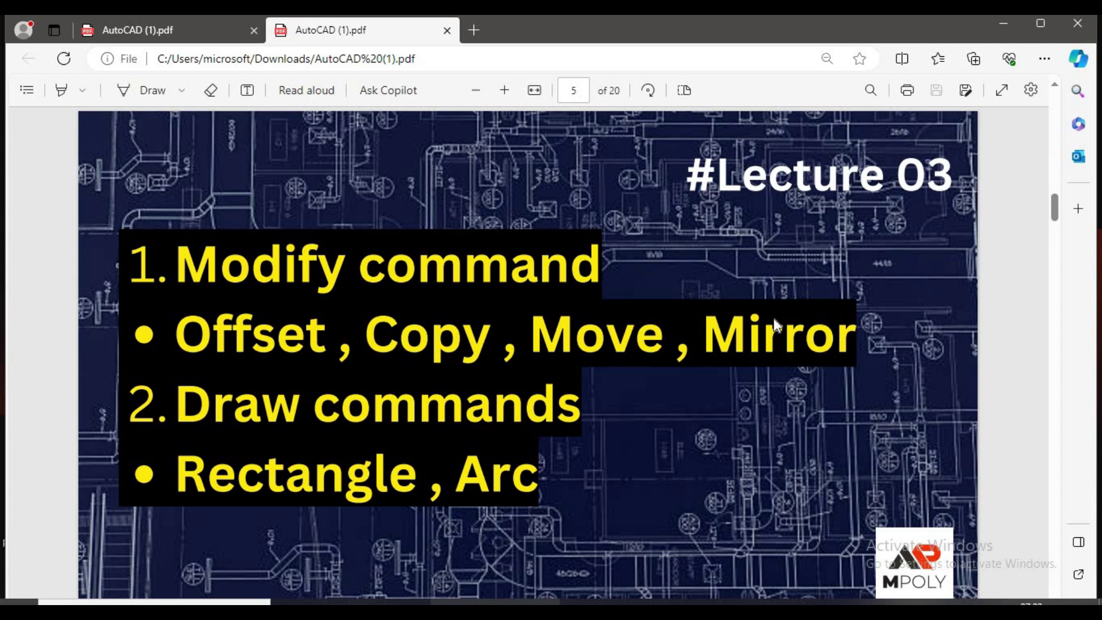
click(1008, 22)
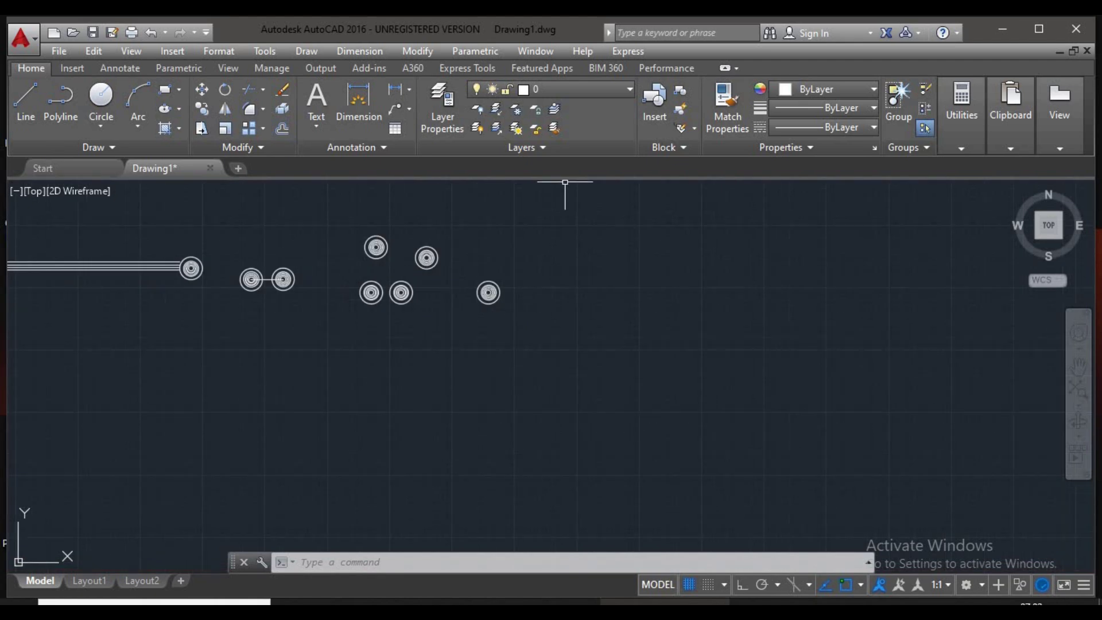
Step: Window-select the line and all circle sets and erase them with E
scroll(566, 287, down, 2)
click(597, 218)
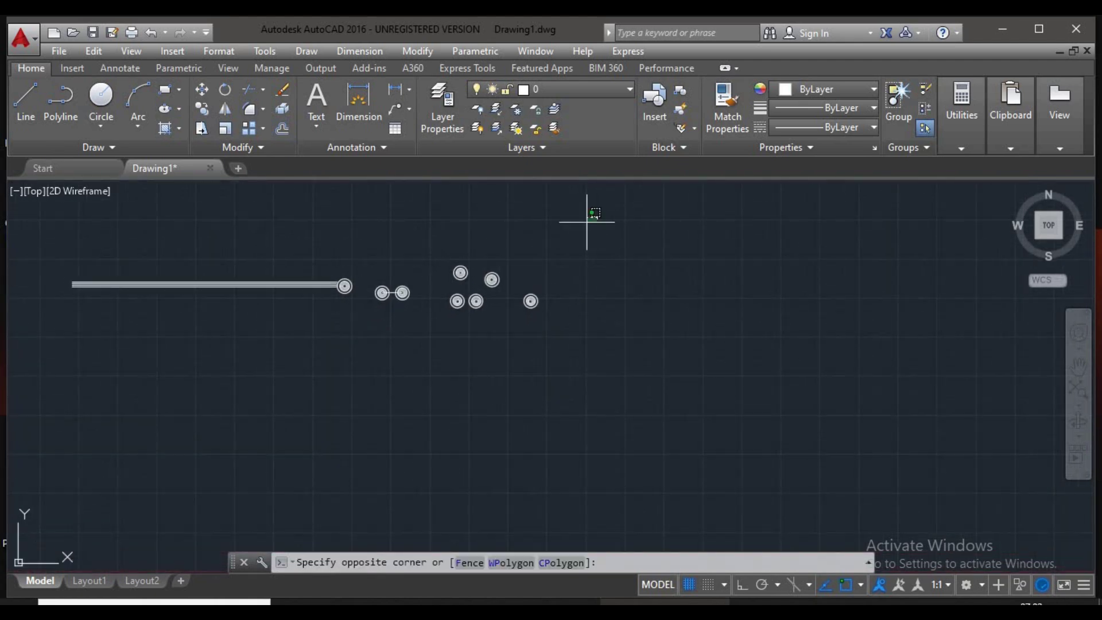
click(251, 396)
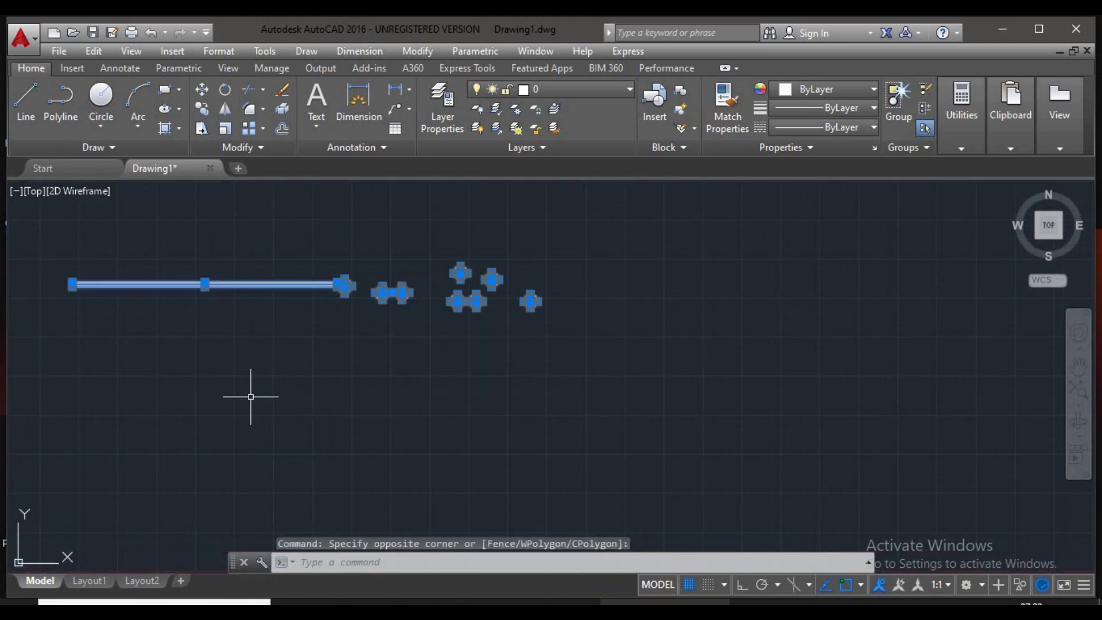
text(E)
key(Return)
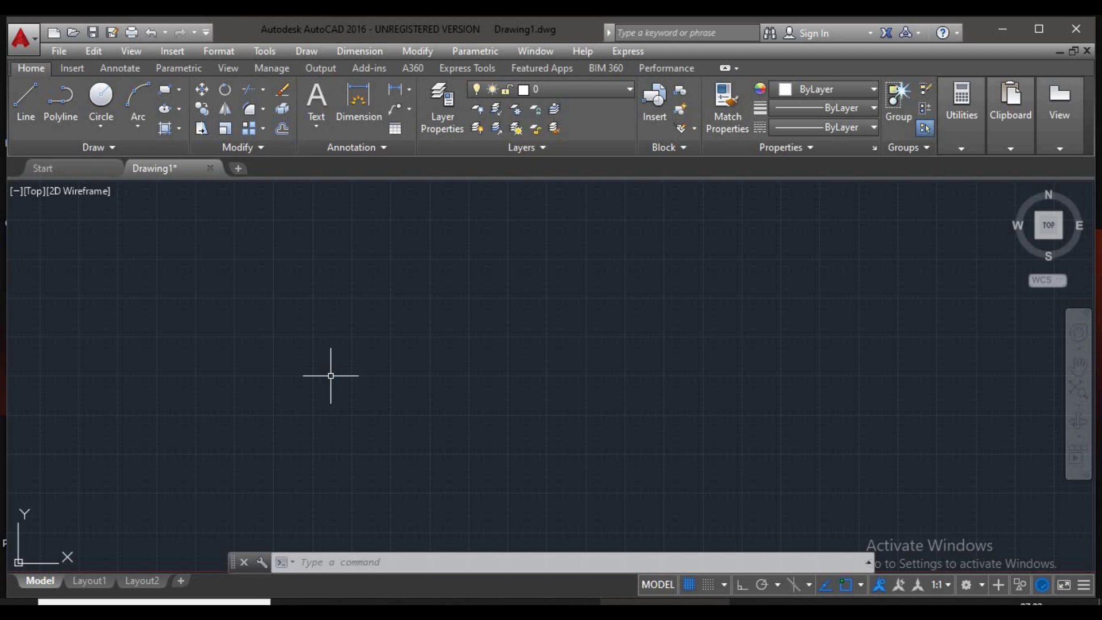
scroll(345, 376, down, 1)
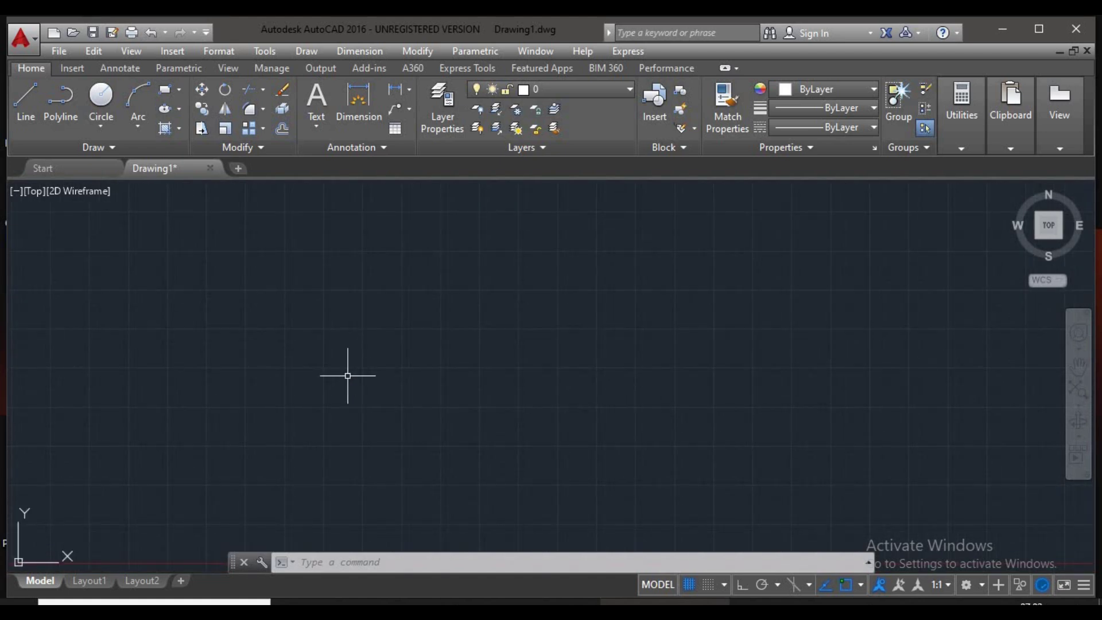
Step: Draw a closed right-pointing triangle from three LINE segments
text(pl)
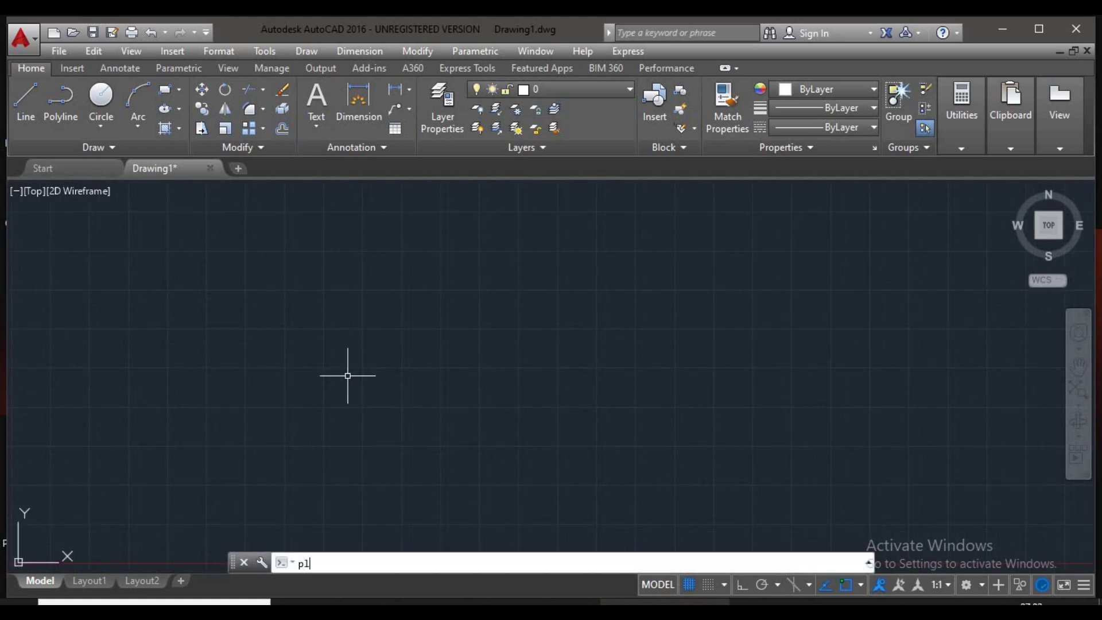
key(Return)
key(Escape)
text(l)
key(Return)
click(303, 299)
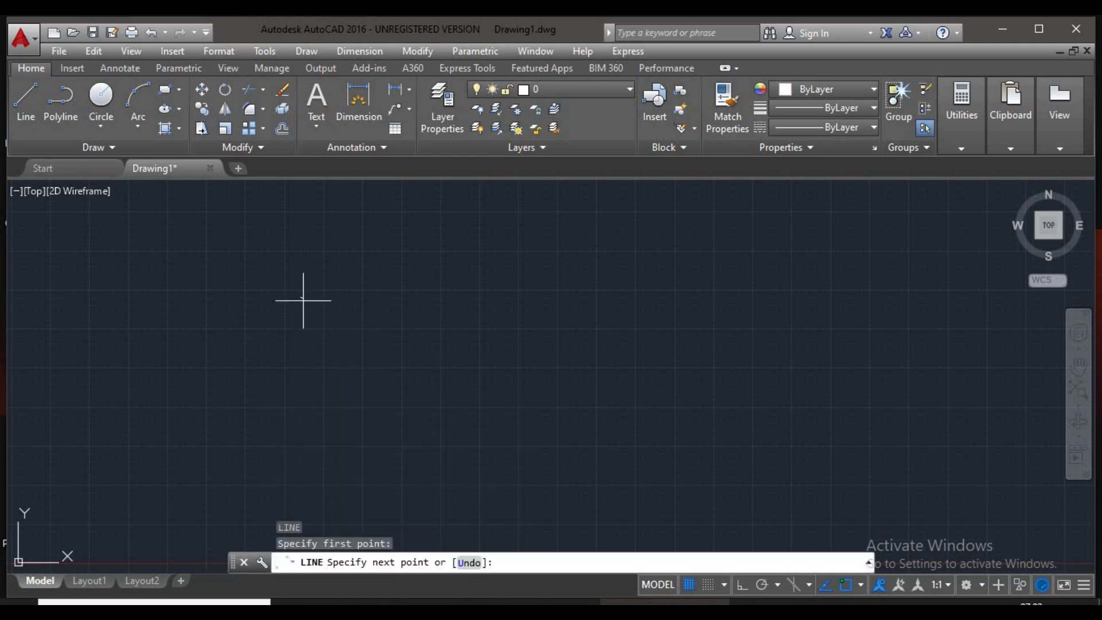
click(429, 383)
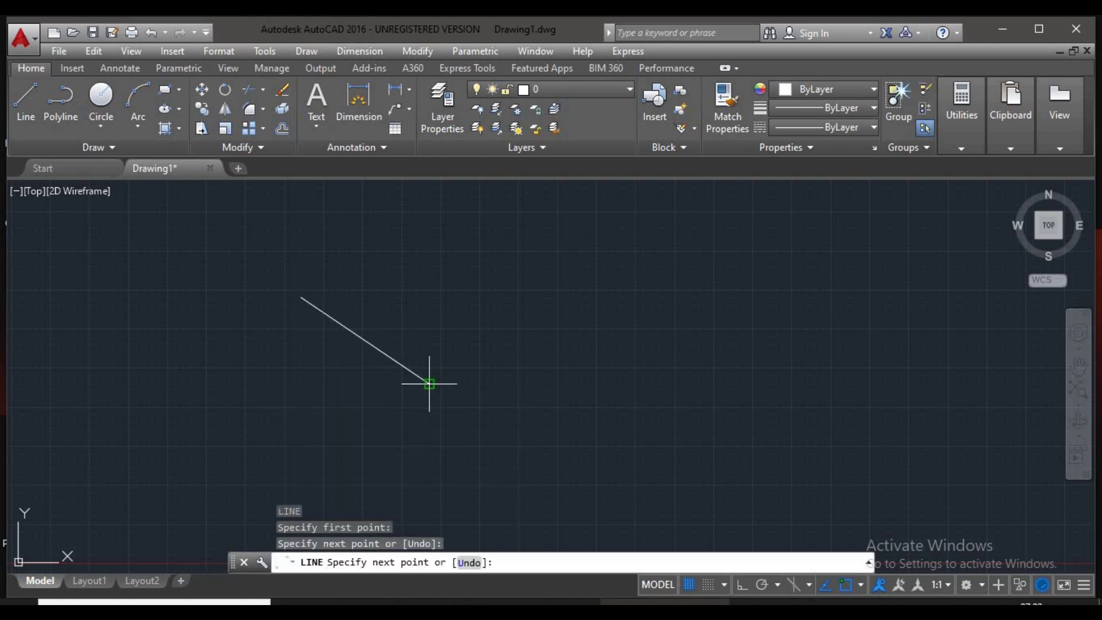
click(301, 446)
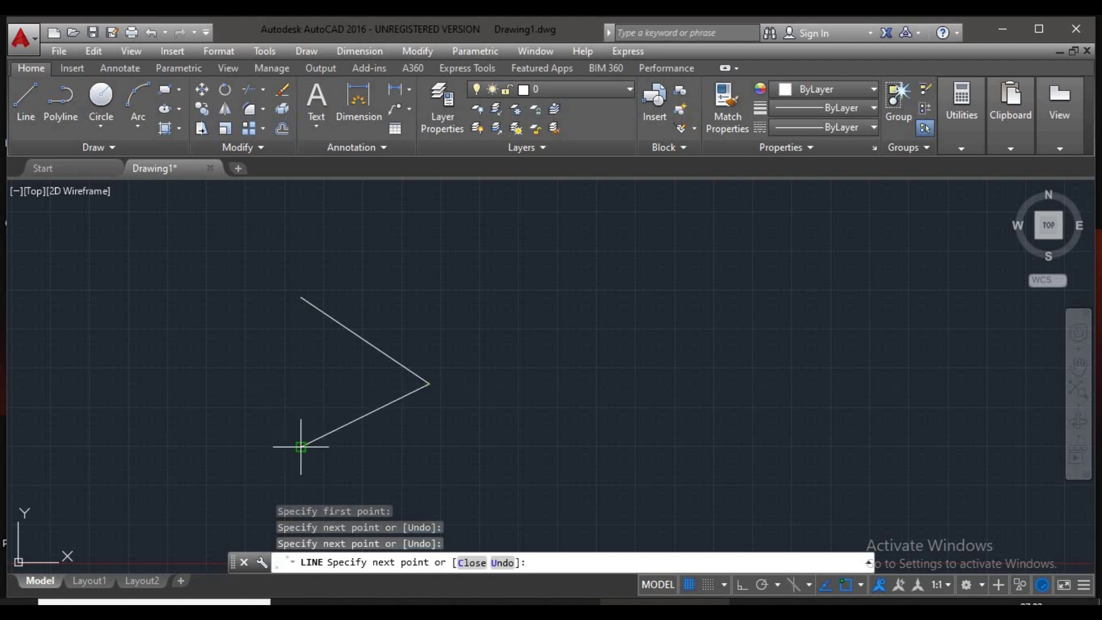
click(301, 297)
key(Return)
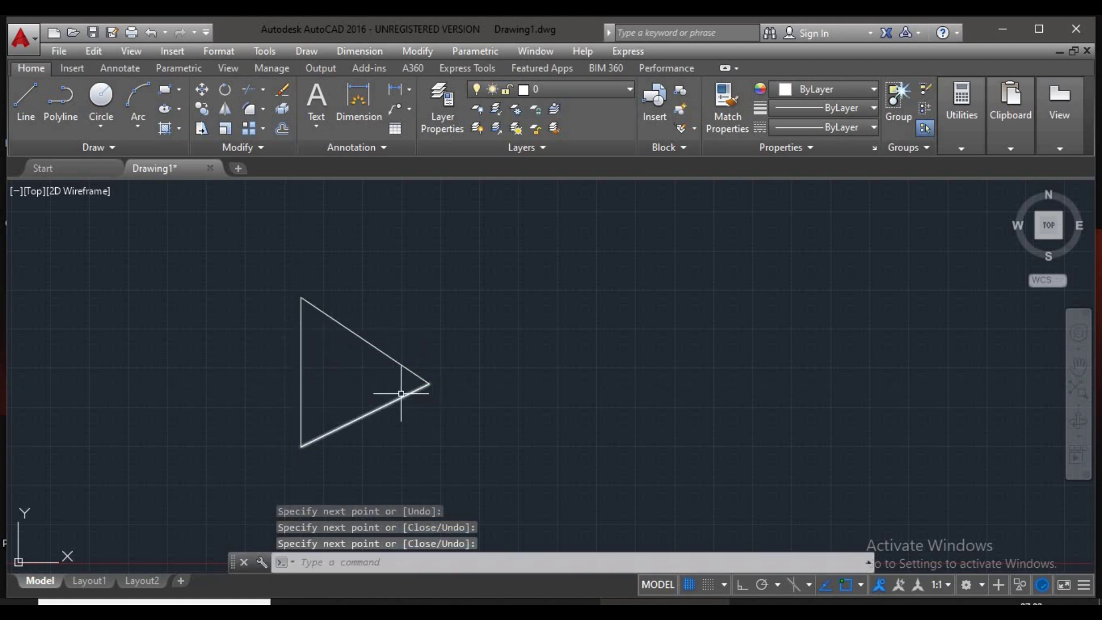
Step: Draw a vertical line just right of the triangle's tip with Ortho on
text(l)
key(Return)
click(476, 276)
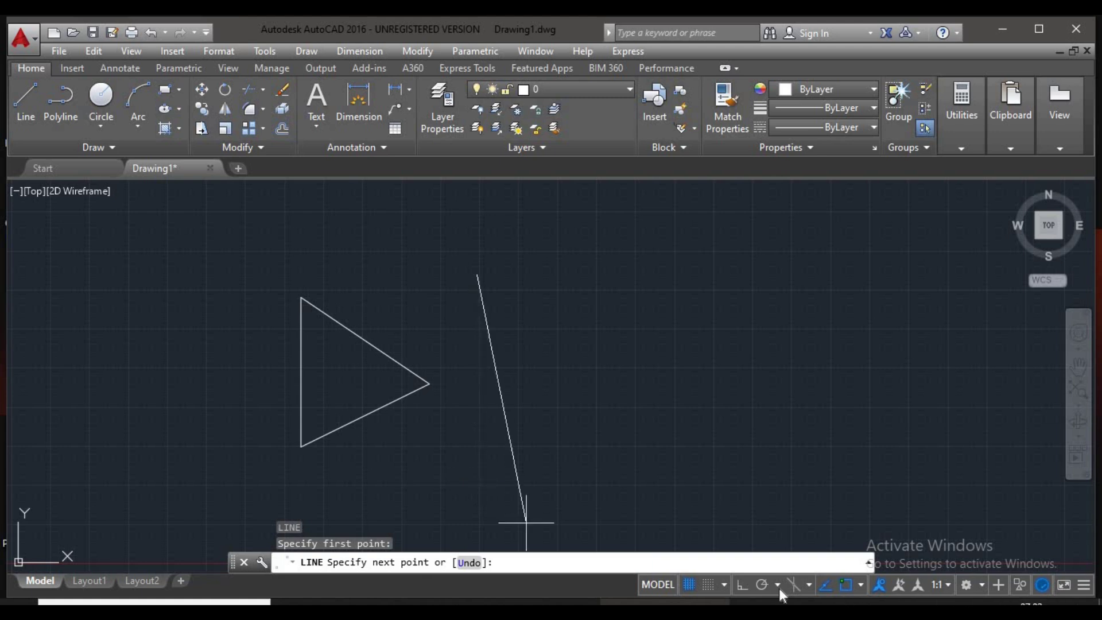
click(745, 584)
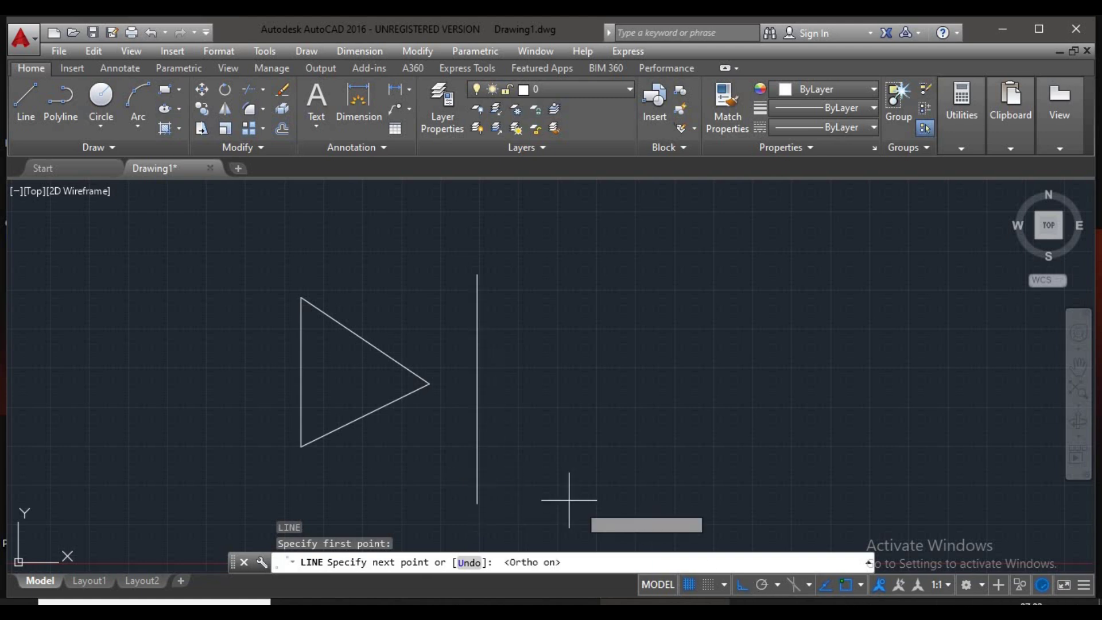
click(477, 474)
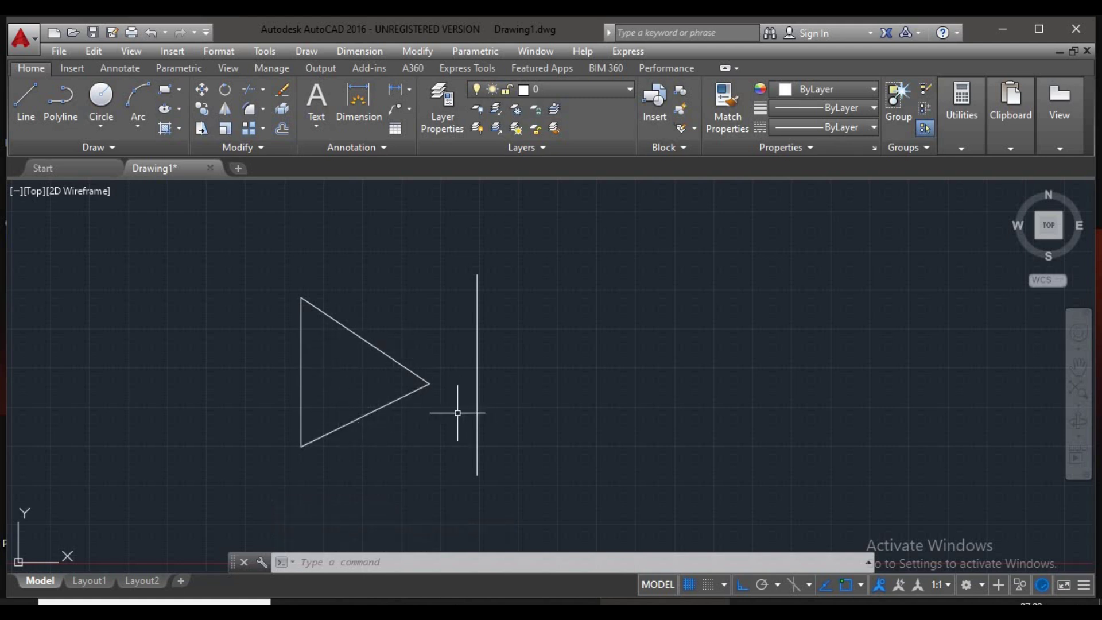
scroll(562, 385, down, 2)
scroll(504, 362, down, 2)
scroll(453, 347, up, 2)
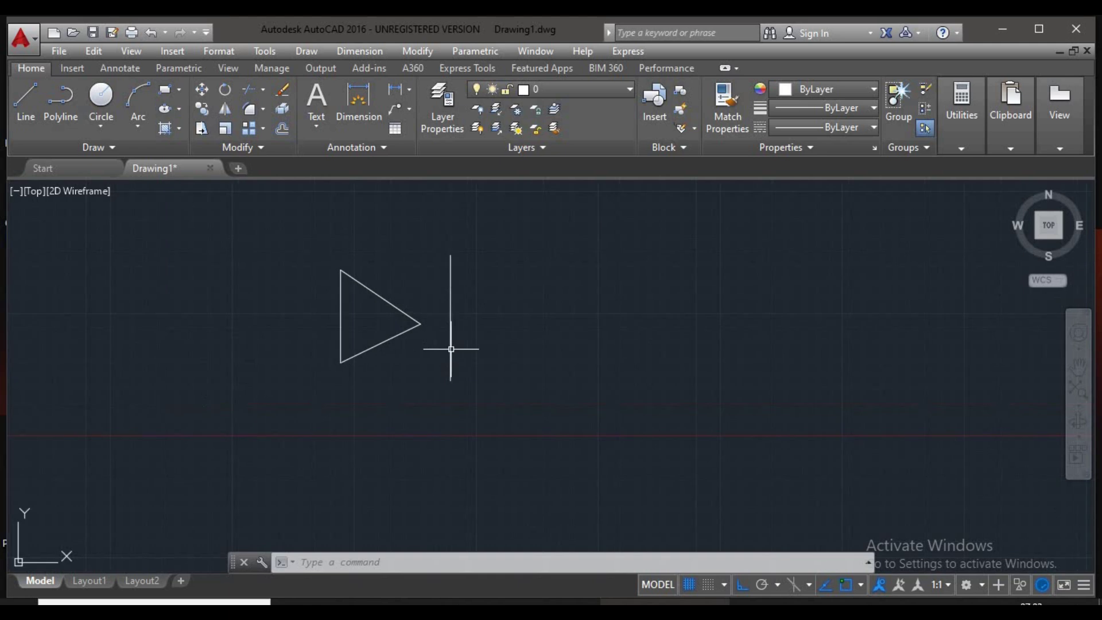
scroll(449, 388, up, 2)
scroll(337, 320, down, 2)
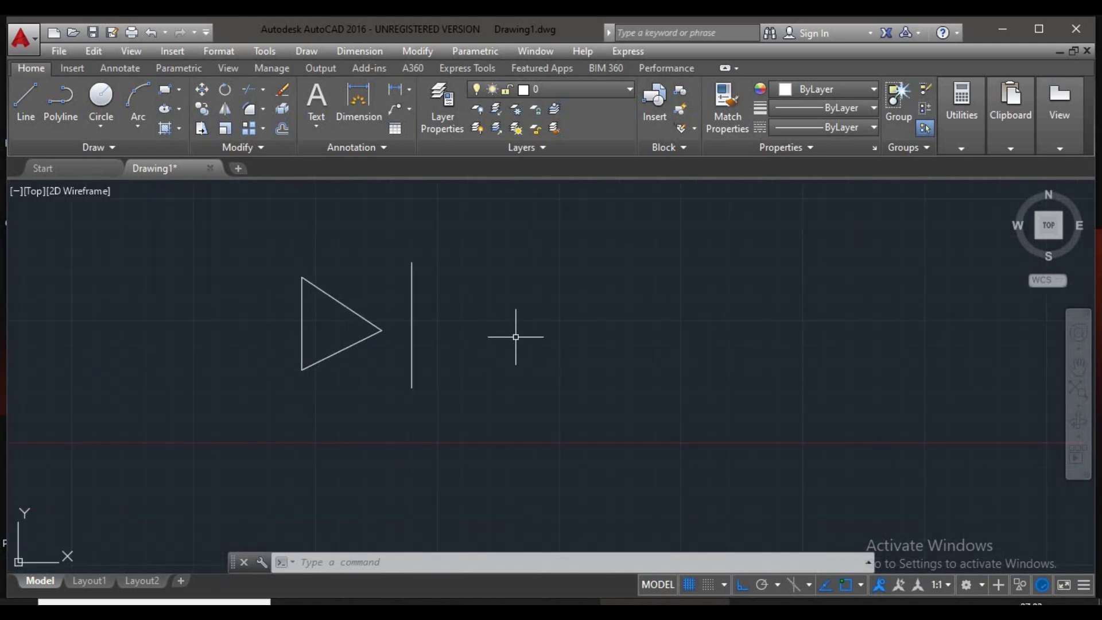
Step: Mirror the triangle across the vertical line's endpoints, keeping the original triangle
click(422, 54)
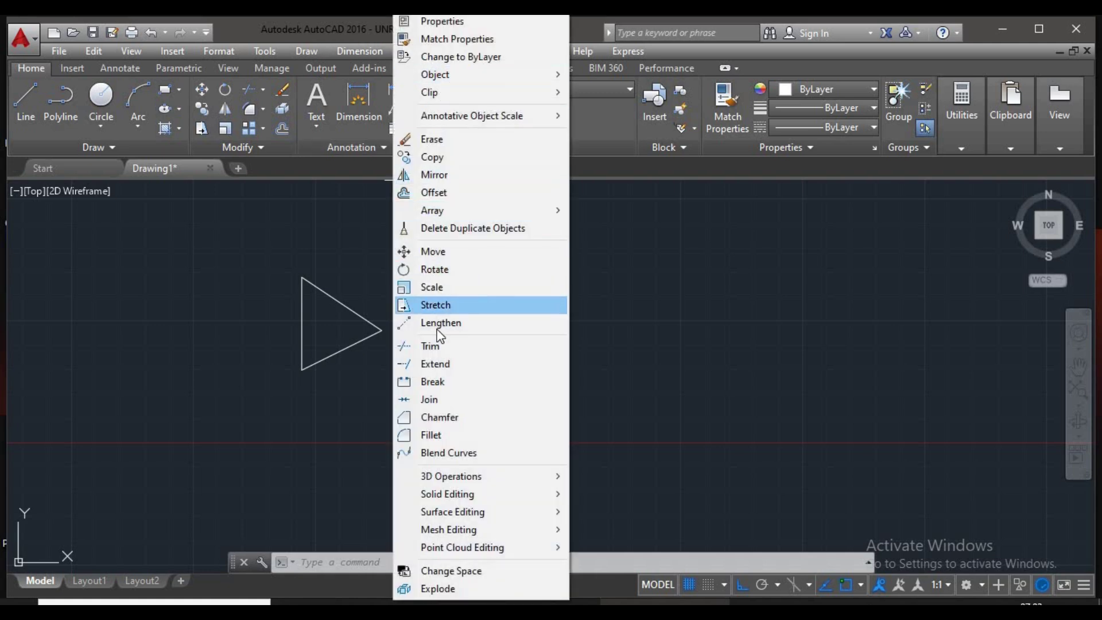
click(459, 177)
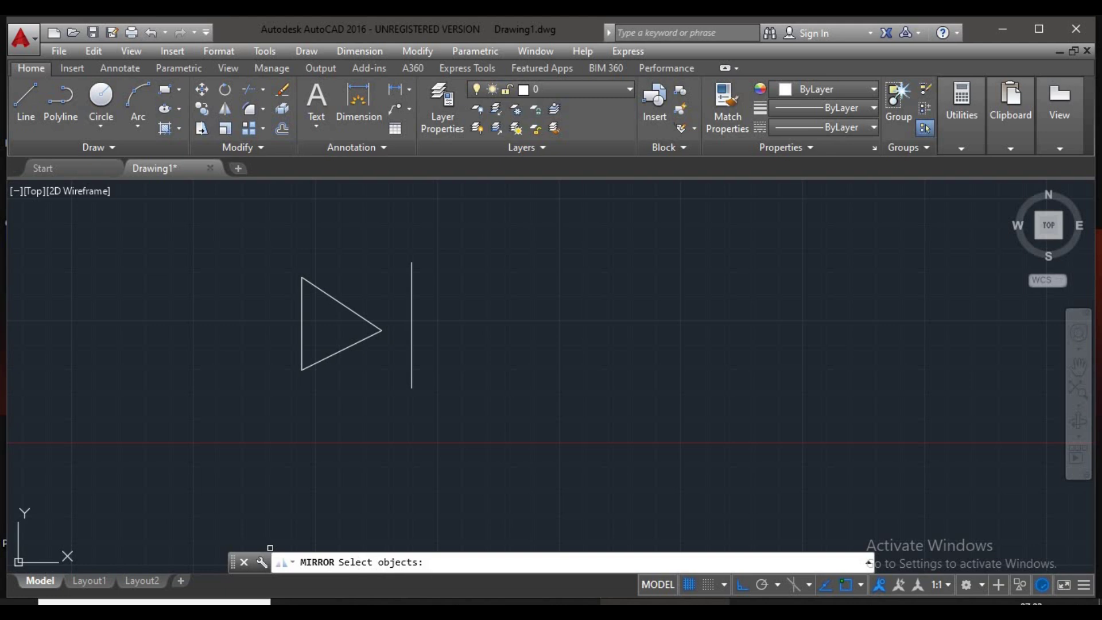
click(366, 244)
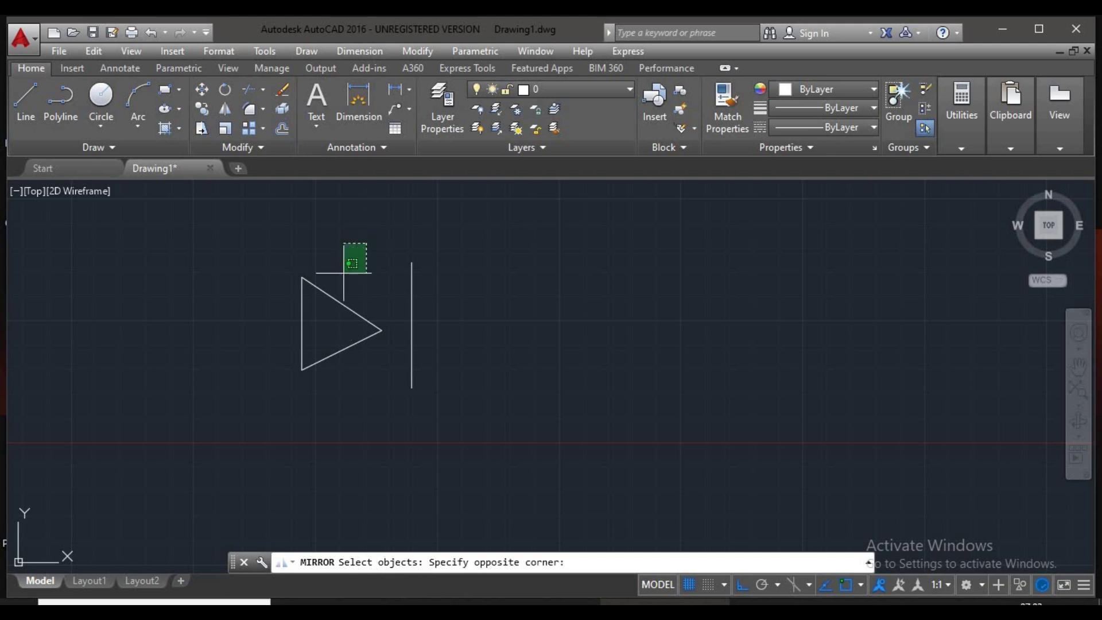
click(274, 396)
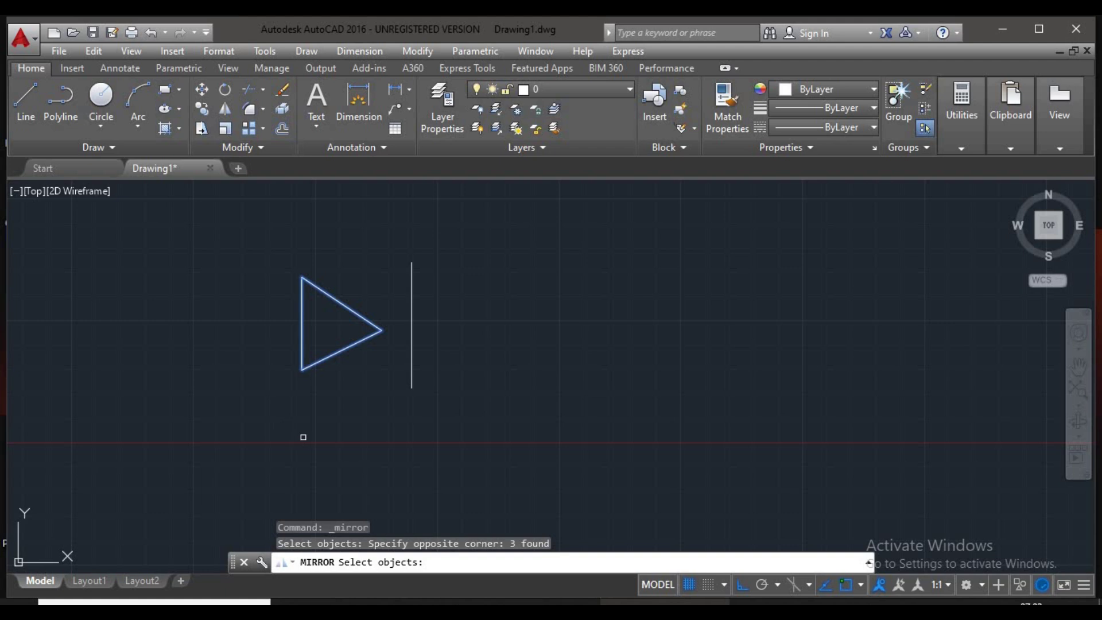
key(Return)
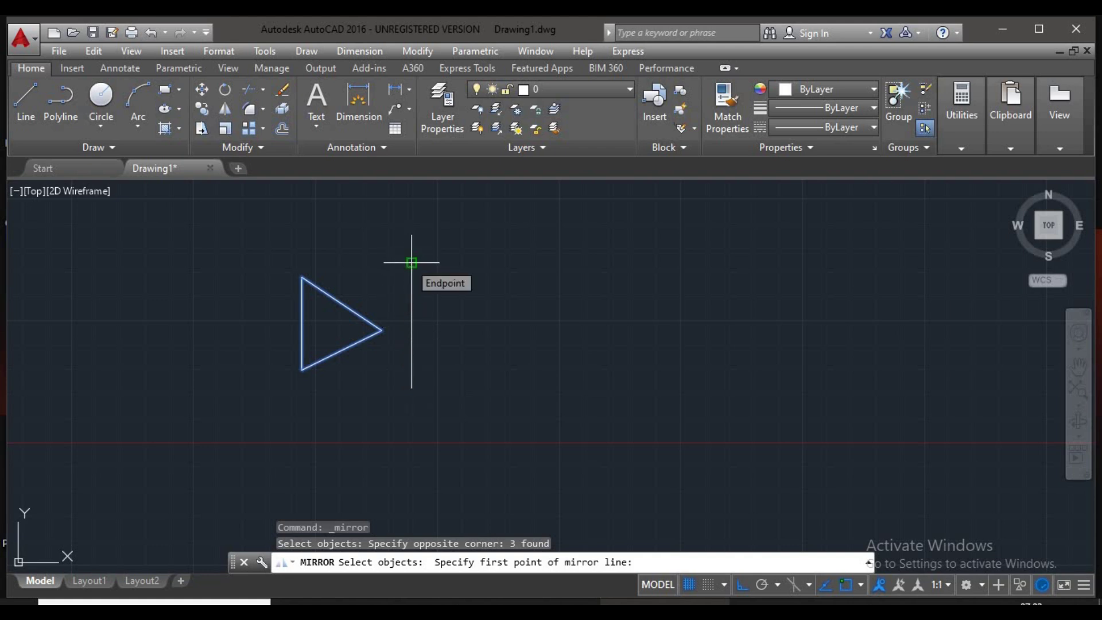
click(412, 263)
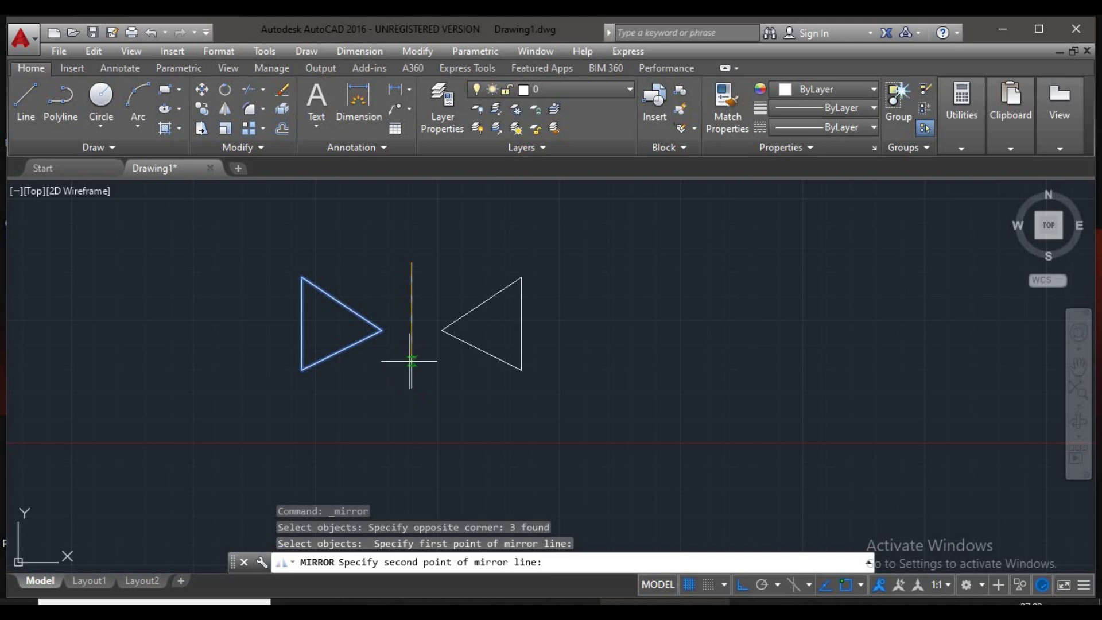
click(742, 585)
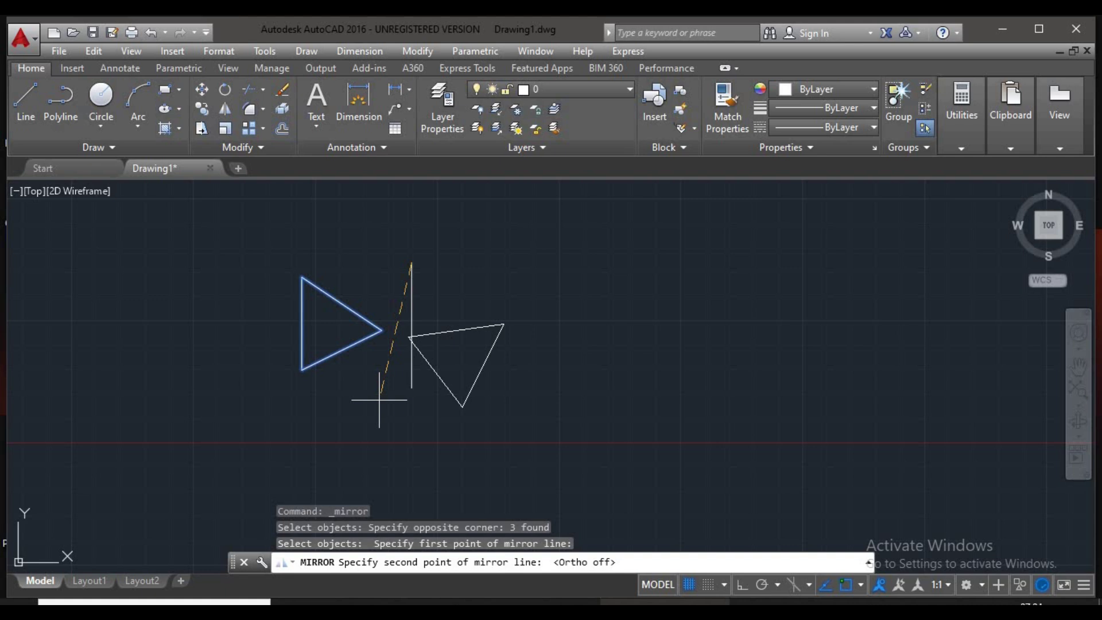
click(412, 388)
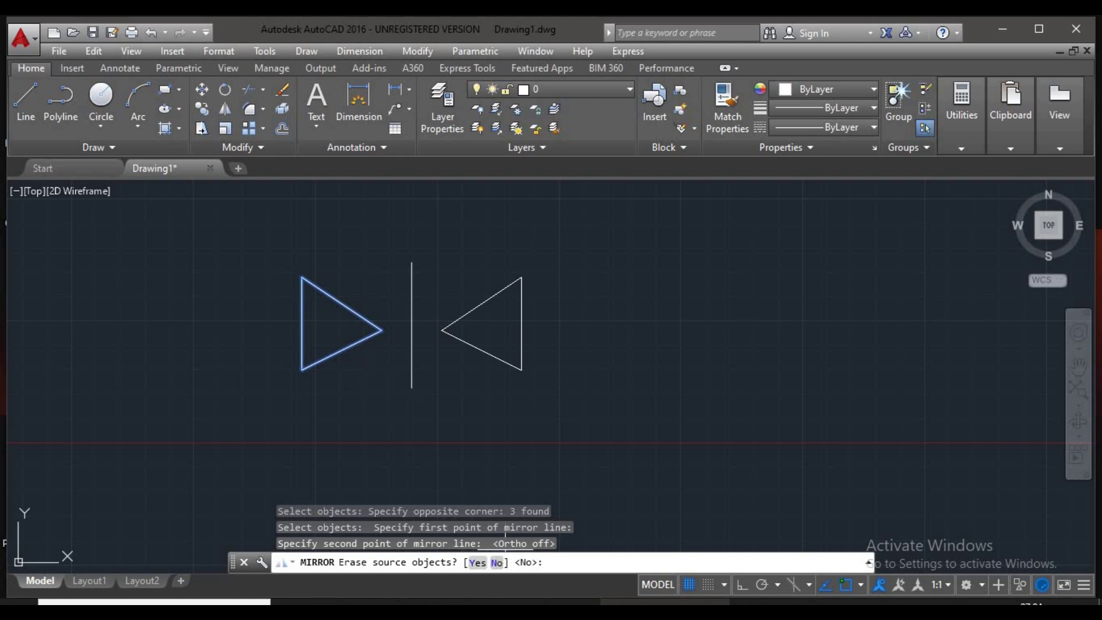
key(Return)
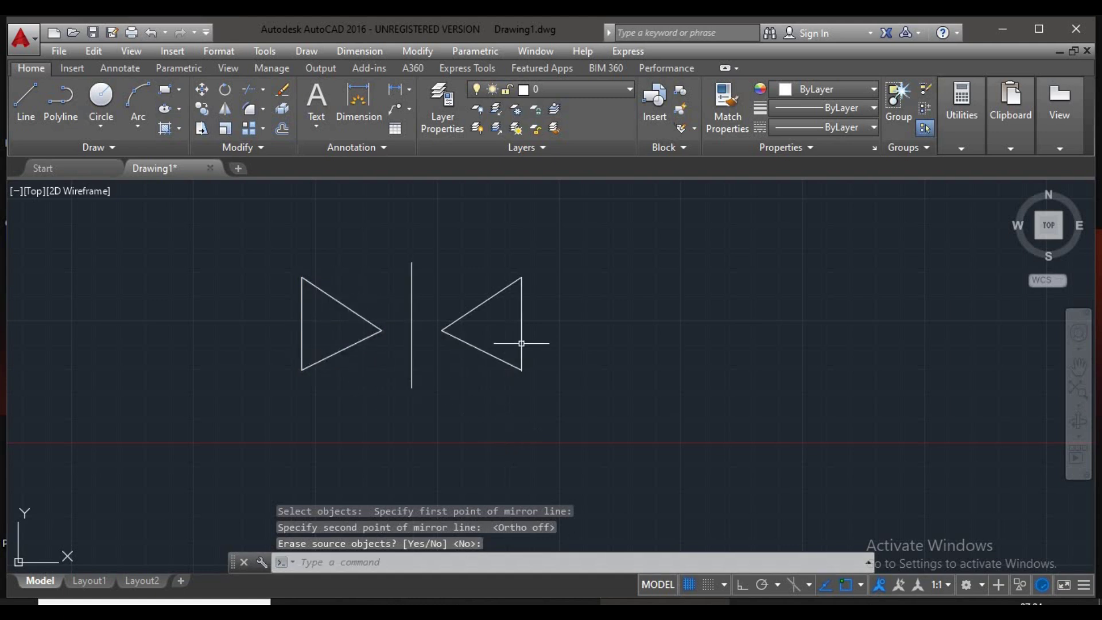
Step: Draw a tall, narrow rectangle with REC from two corner picks
middle_drag(513, 394, 221, 342)
scroll(383, 339, down, 2)
middle_drag(383, 339, 372, 339)
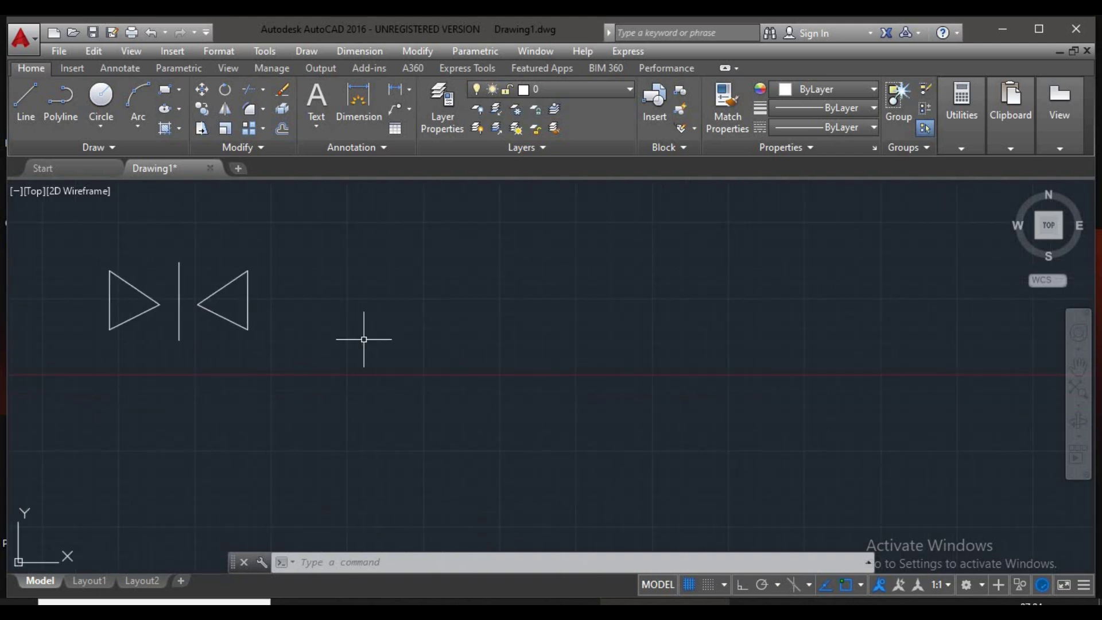
text(rec)
key(Return)
click(383, 299)
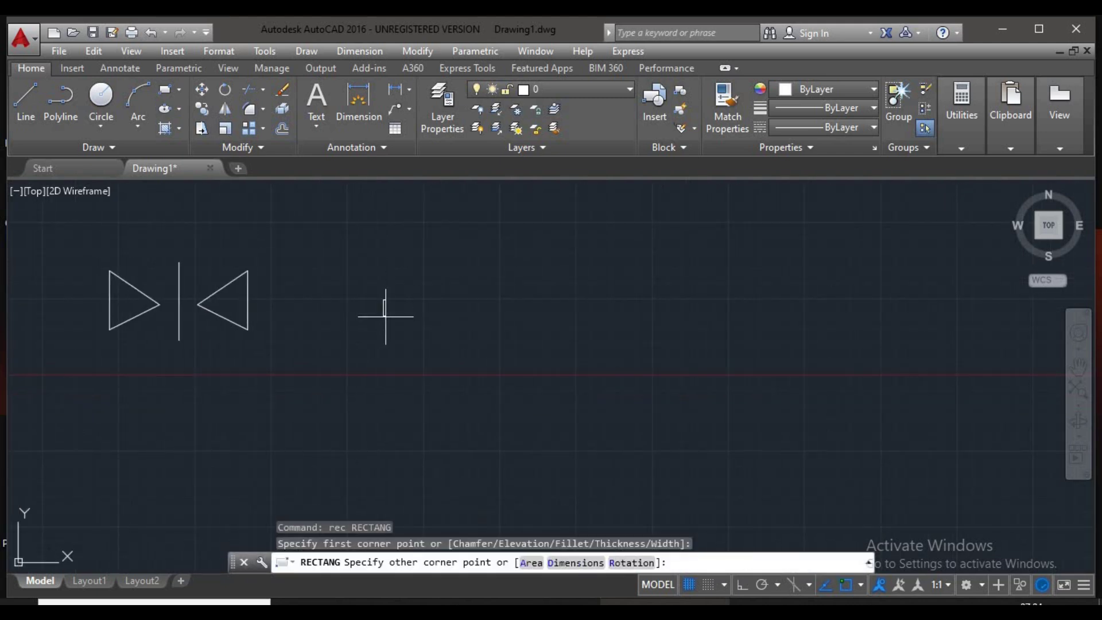
click(420, 450)
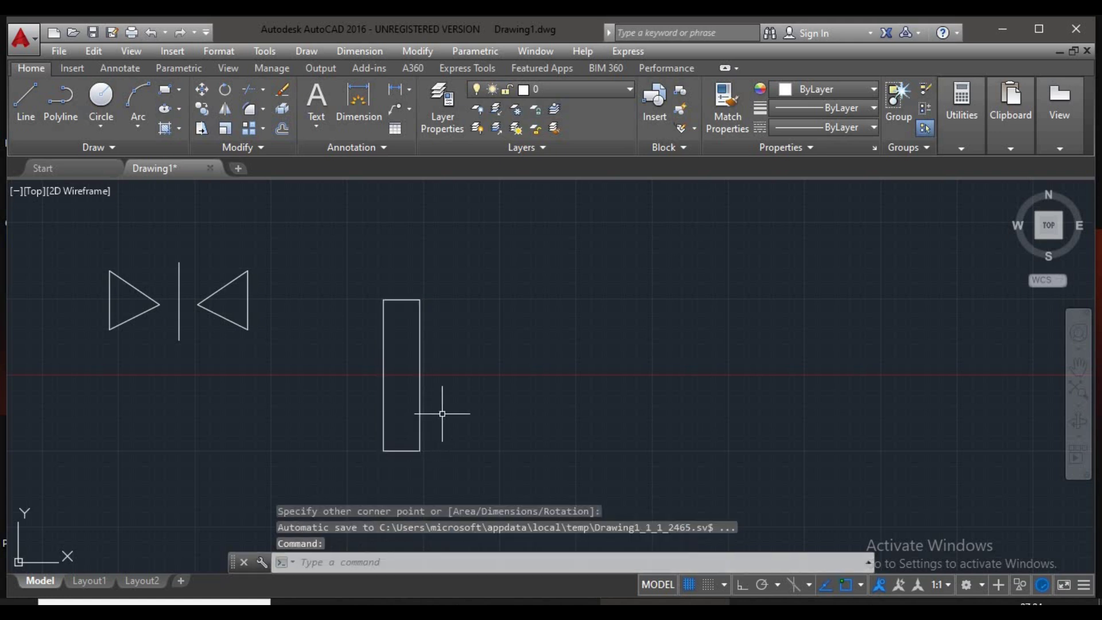
Step: Erase both triangles and the vertical line, then centre a circle left of the rectangle
middle_drag(452, 423, 529, 393)
click(384, 201)
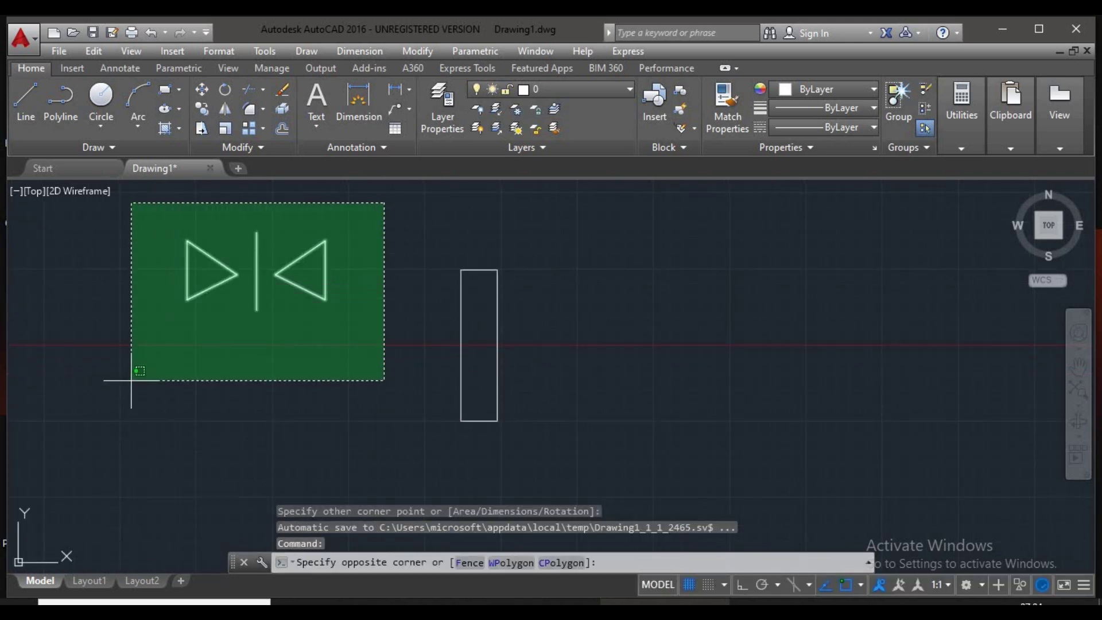
click(128, 384)
text(e)
key(Return)
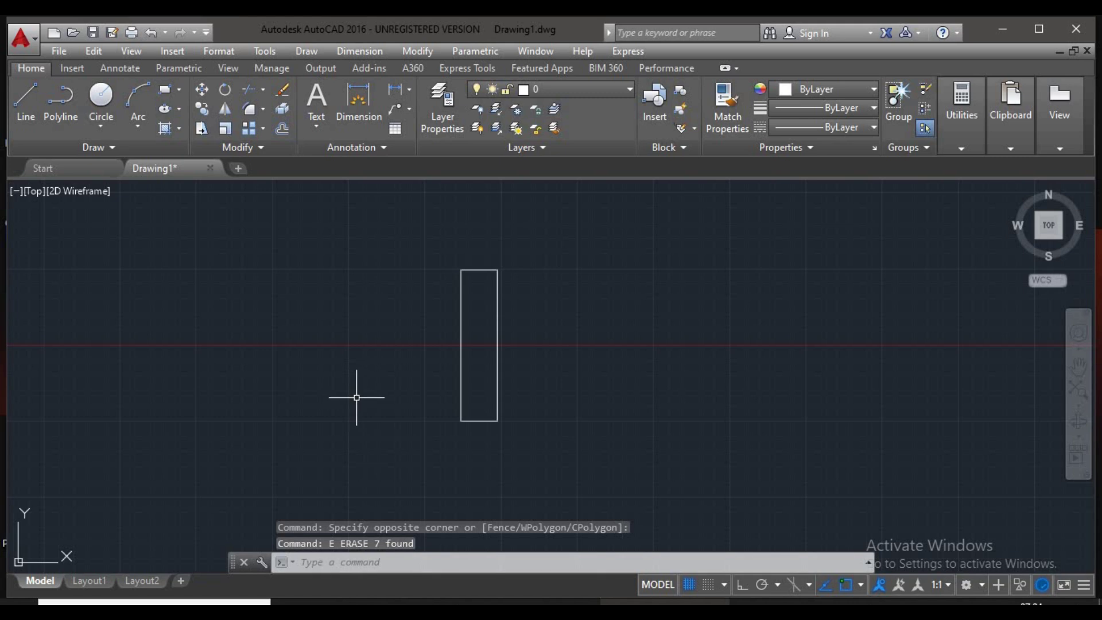
text(c)
key(Return)
click(379, 346)
Step: Set the circle's radius, then mirror it across the rectangle's diagonal, erasing the source circle
click(384, 377)
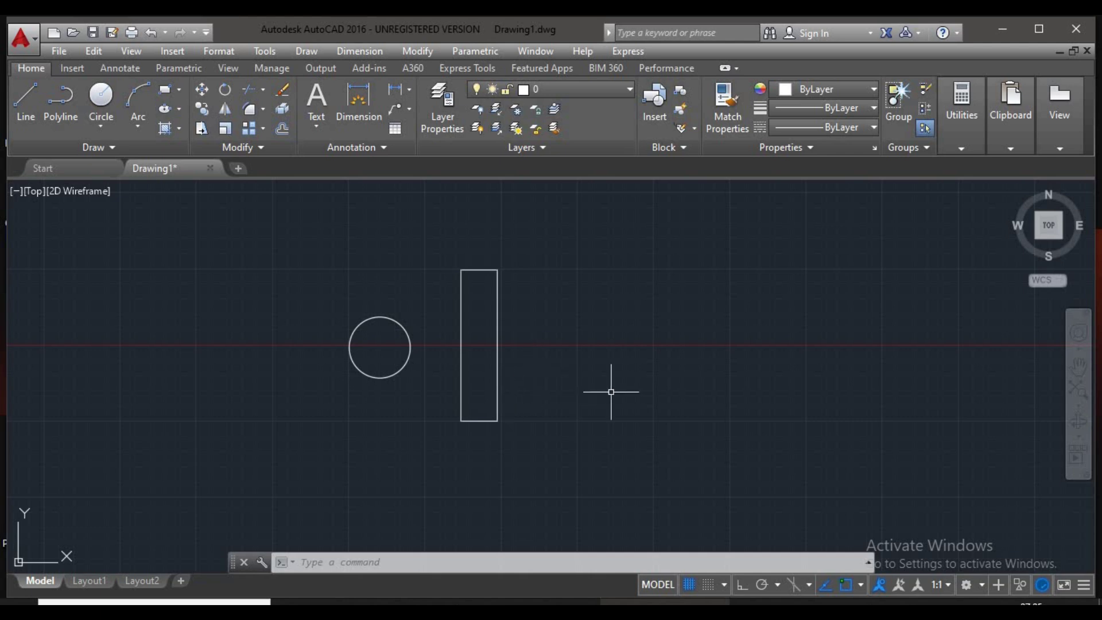
text(mi)
key(Return)
click(362, 359)
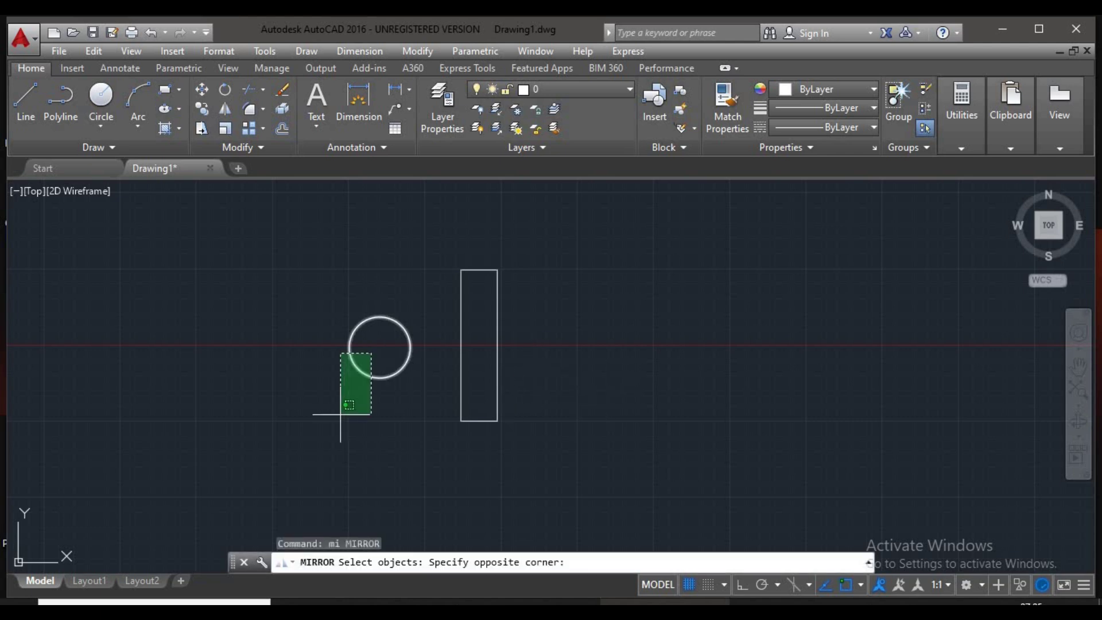
click(340, 418)
key(Return)
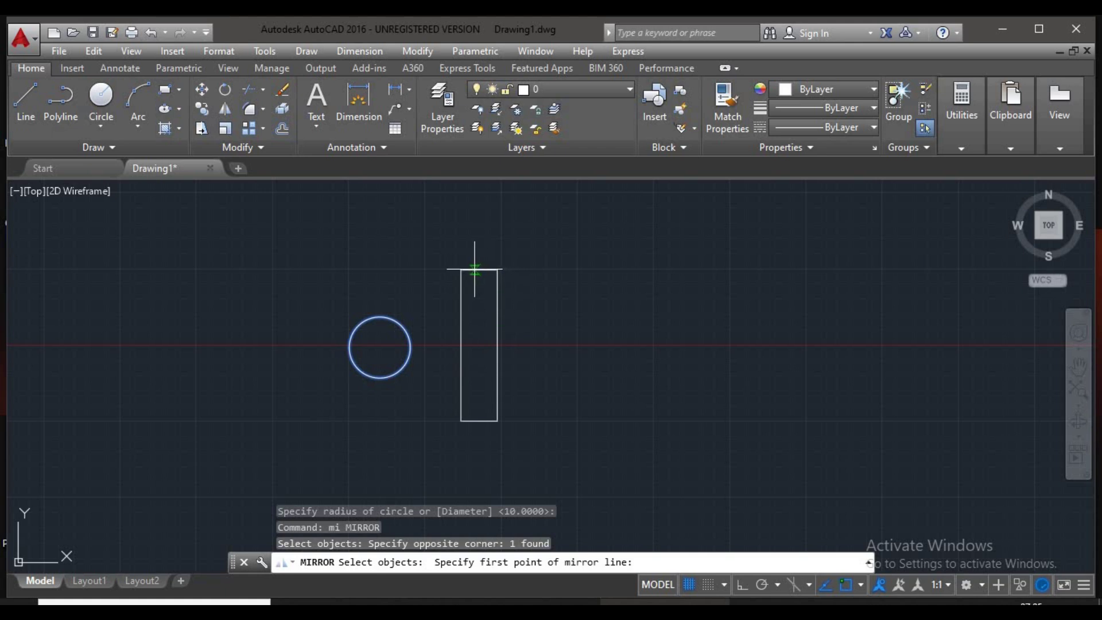
click(460, 269)
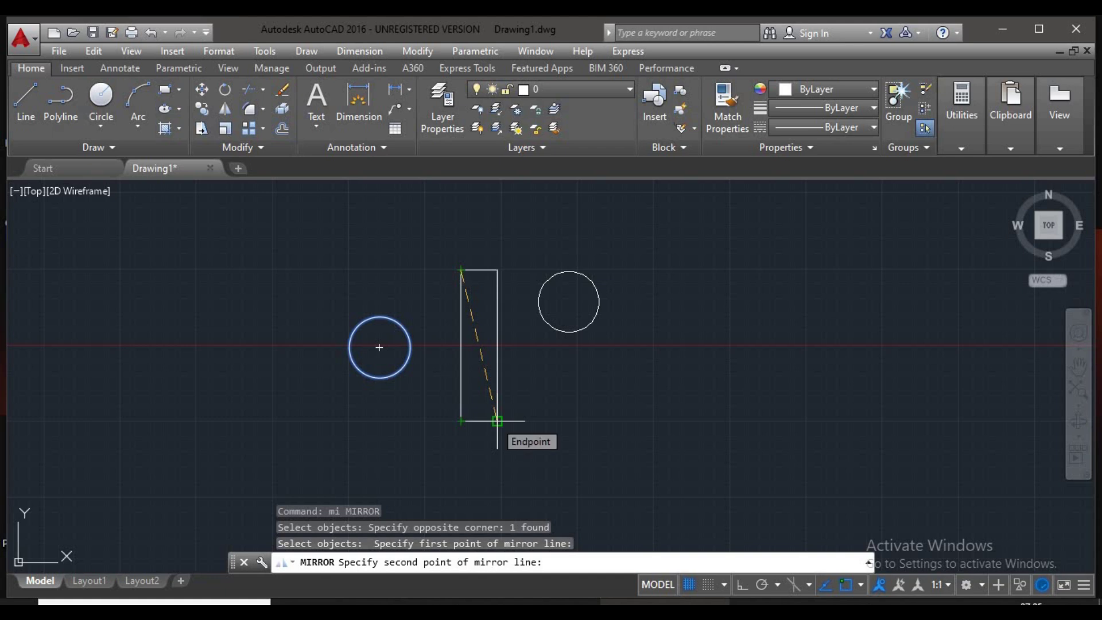
click(497, 421)
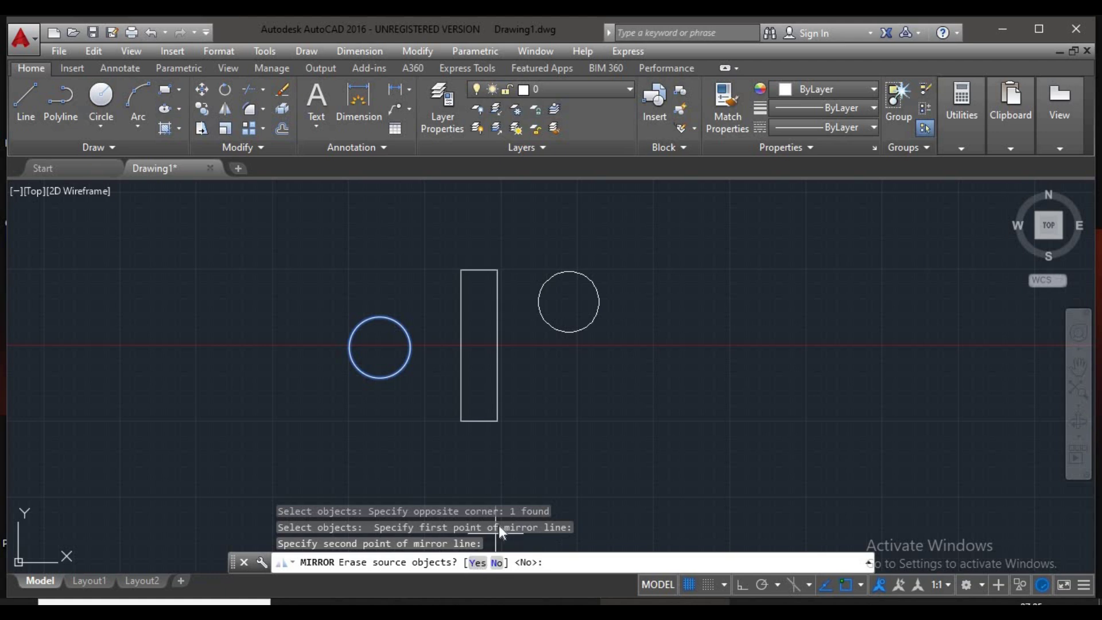
text(y)
key(Return)
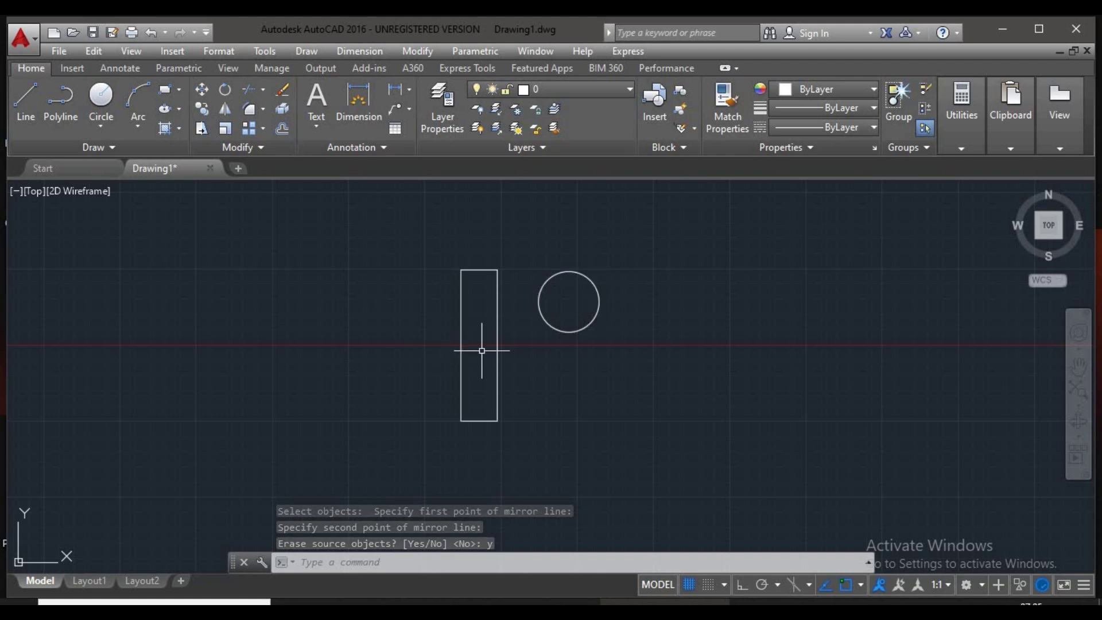
Step: Select the rectangle and circle, cancel the repeated mirror, and review the lecture slides
click(628, 265)
click(379, 383)
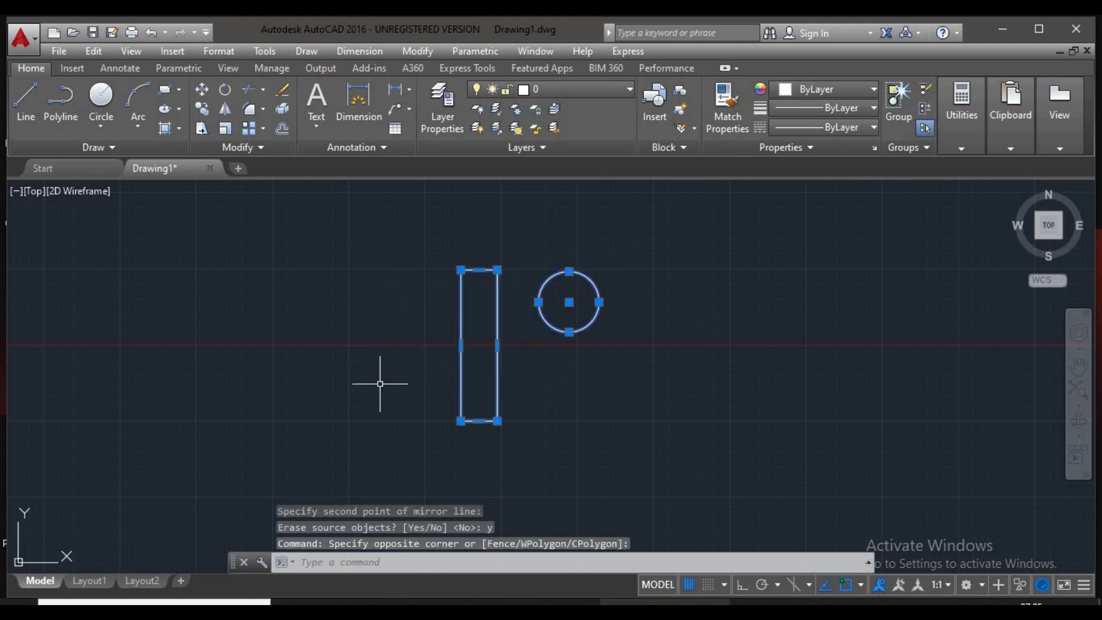
key(Return)
key(Escape)
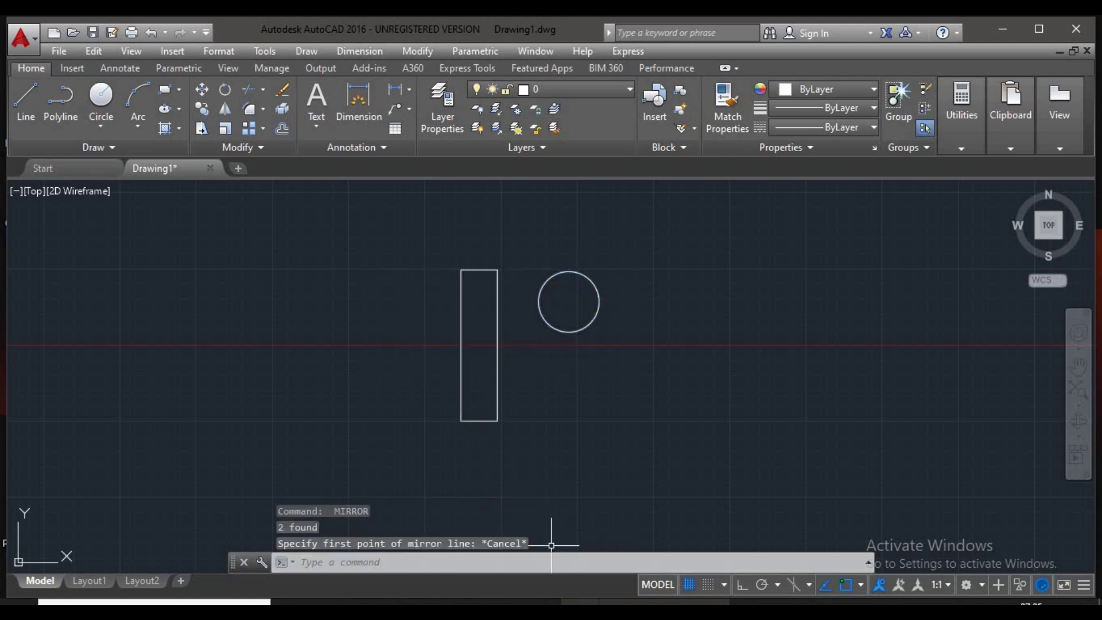
click(494, 548)
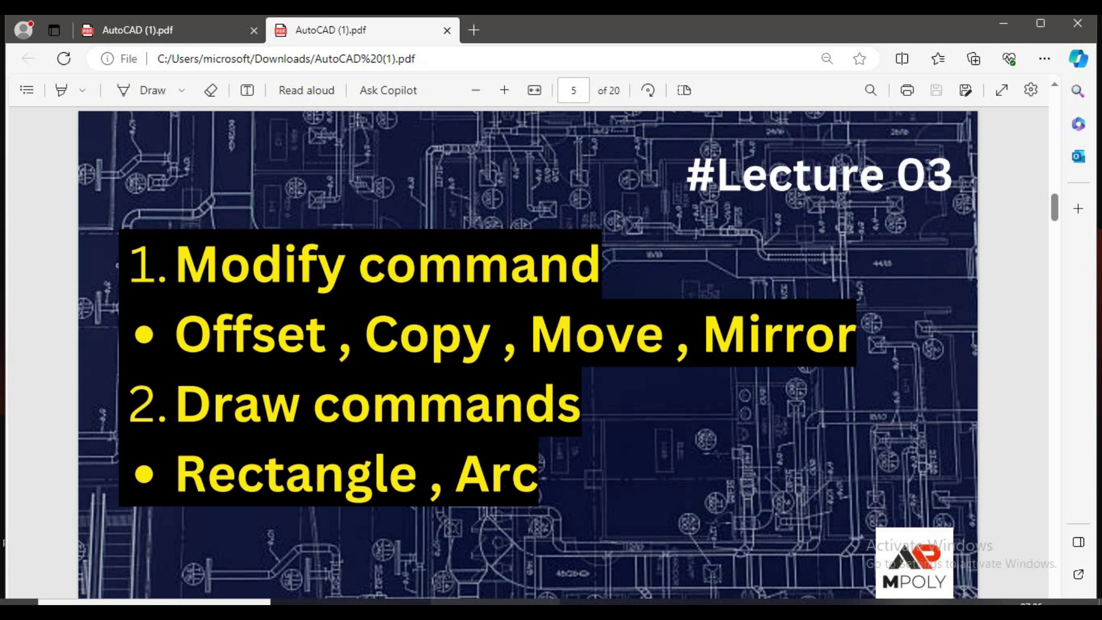
click(1006, 19)
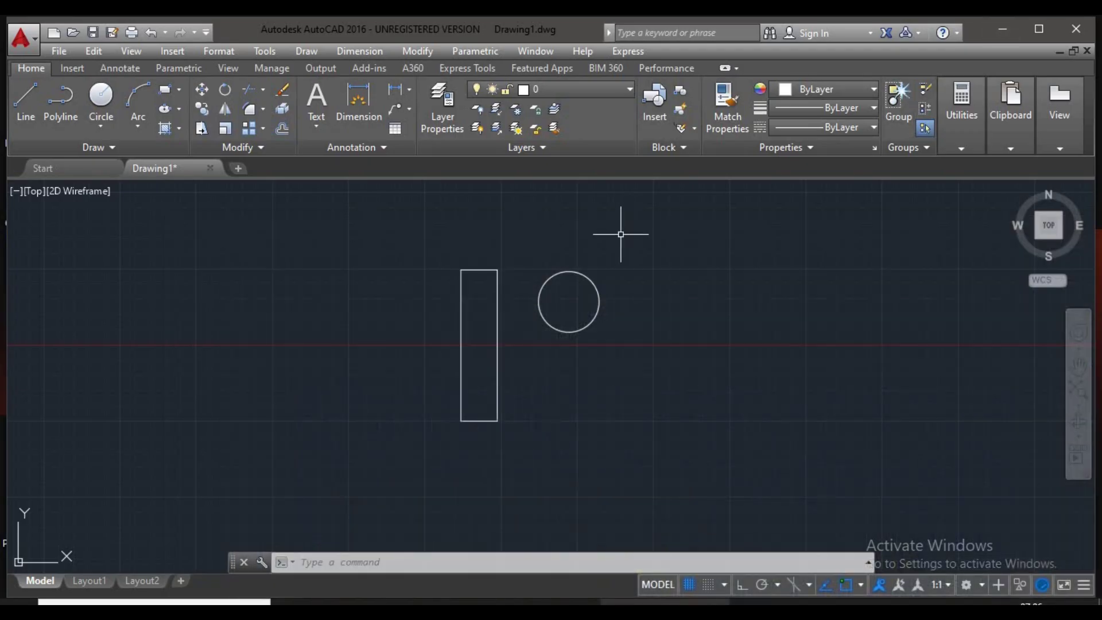
Step: Window-select the rectangle and mirrored circle and erase them with E
click(629, 237)
click(417, 453)
text(e)
key(Return)
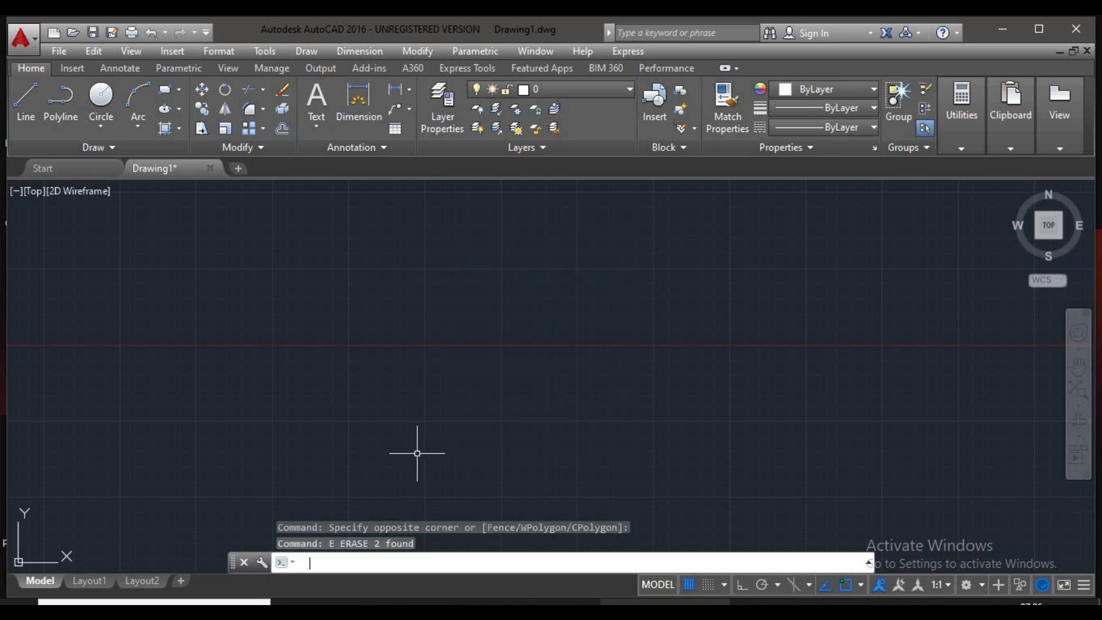
scroll(454, 429, up, 1)
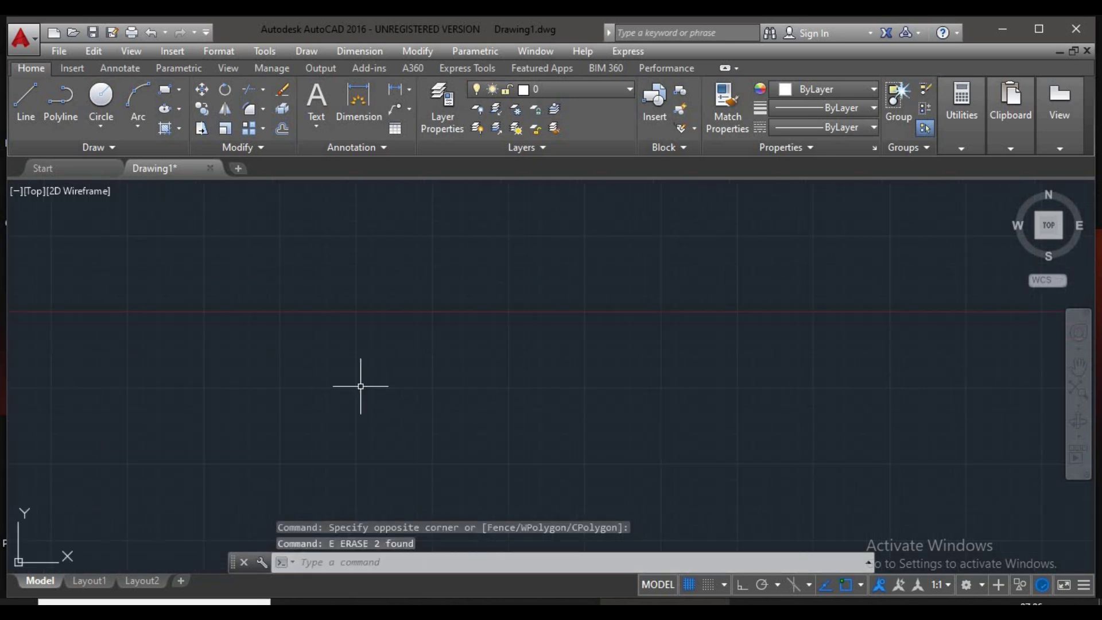
key(Escape)
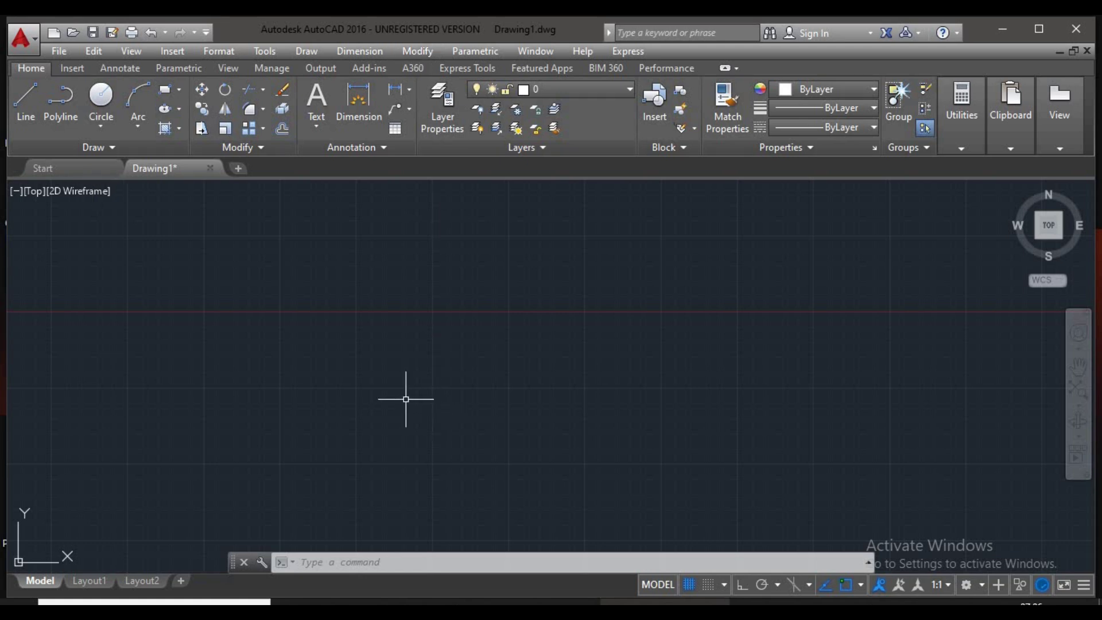
Step: Draw a rectangle via Draw > Rectangle, then zoom out and pan it to the left
click(308, 50)
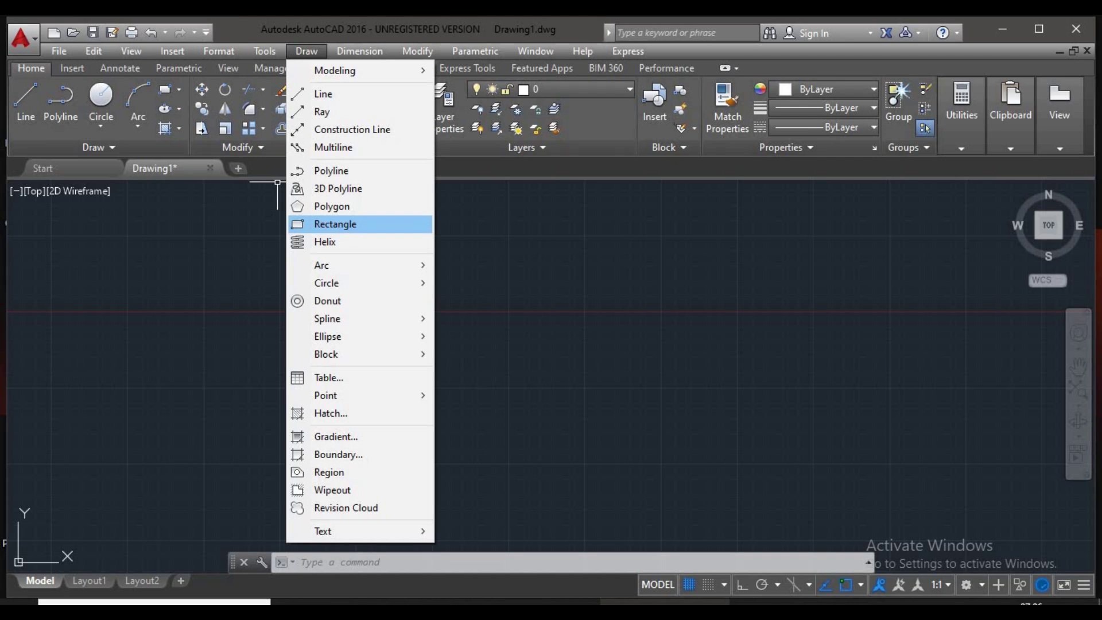
click(341, 223)
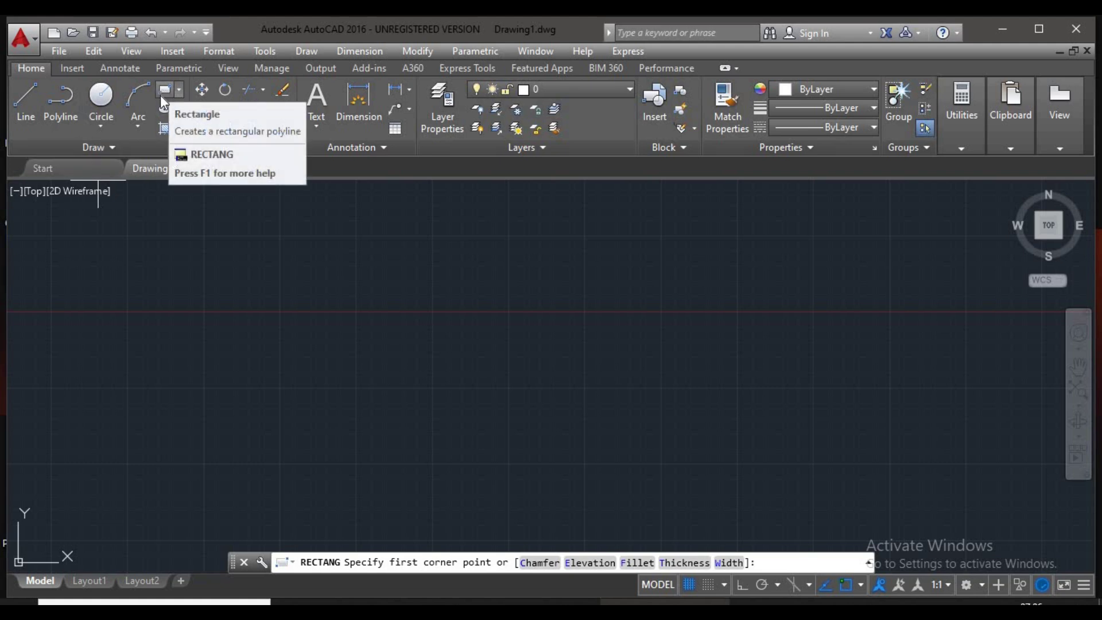
click(253, 245)
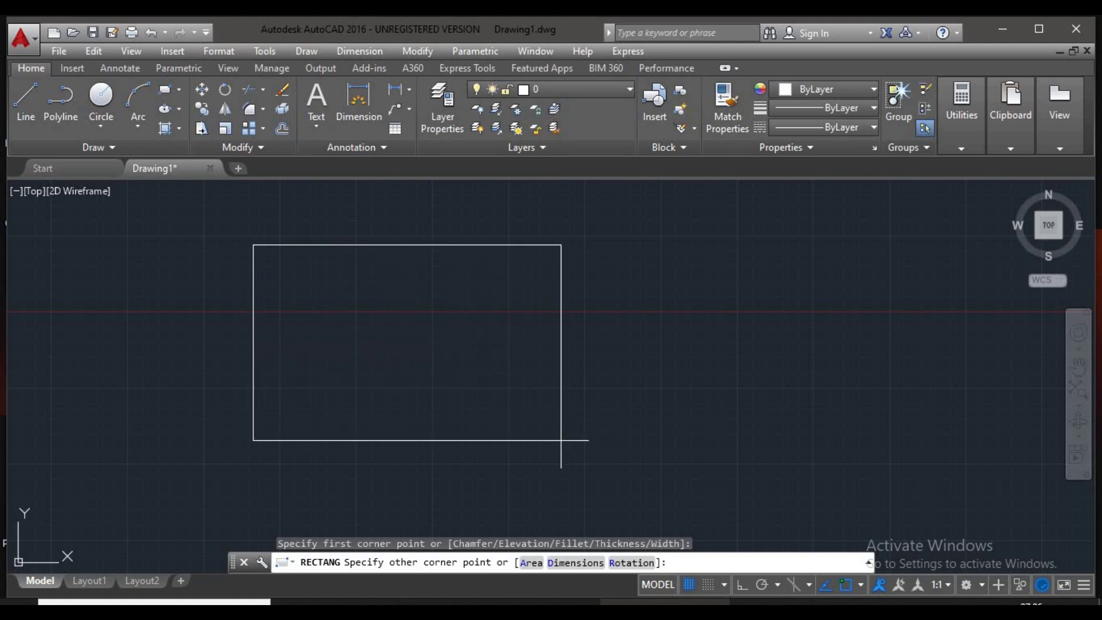
click(560, 440)
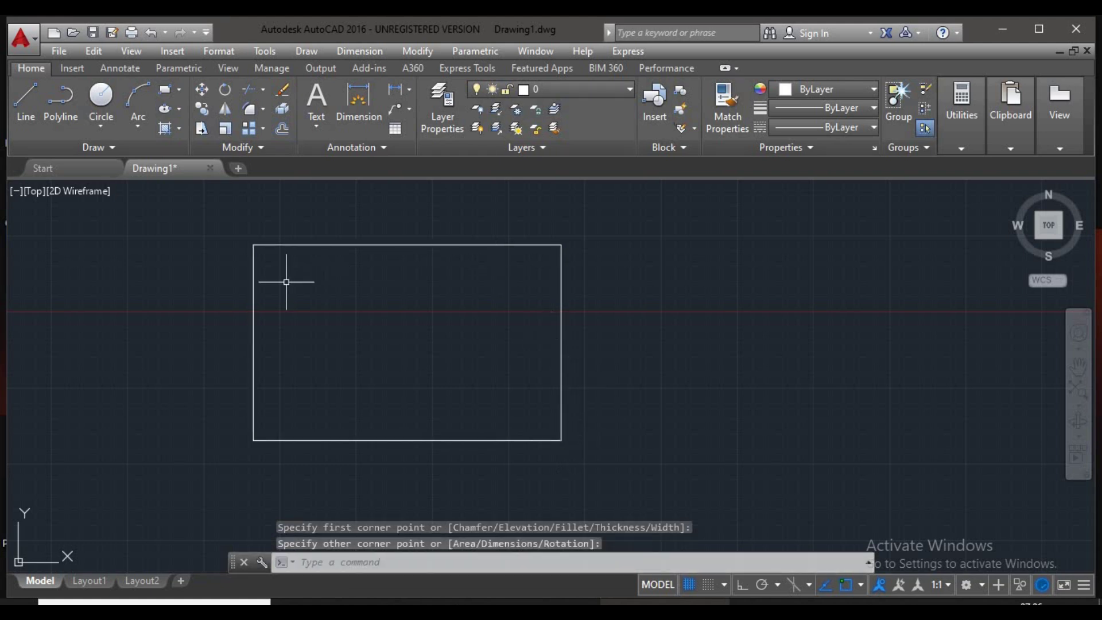
scroll(376, 364, down, 2)
middle_drag(405, 358, 133, 357)
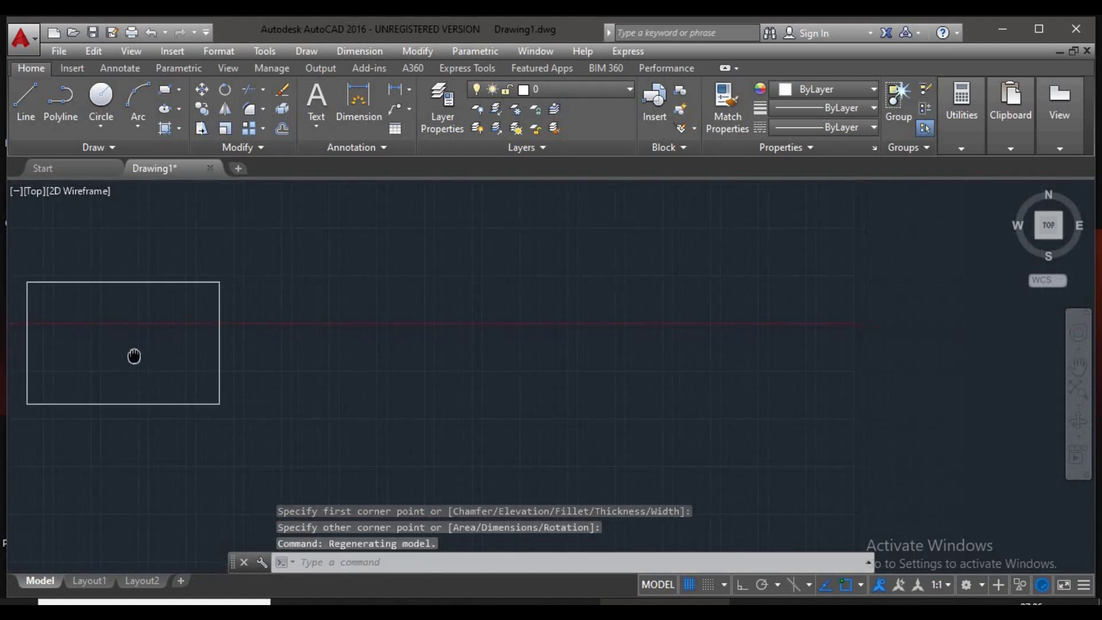
scroll(187, 351, down, 2)
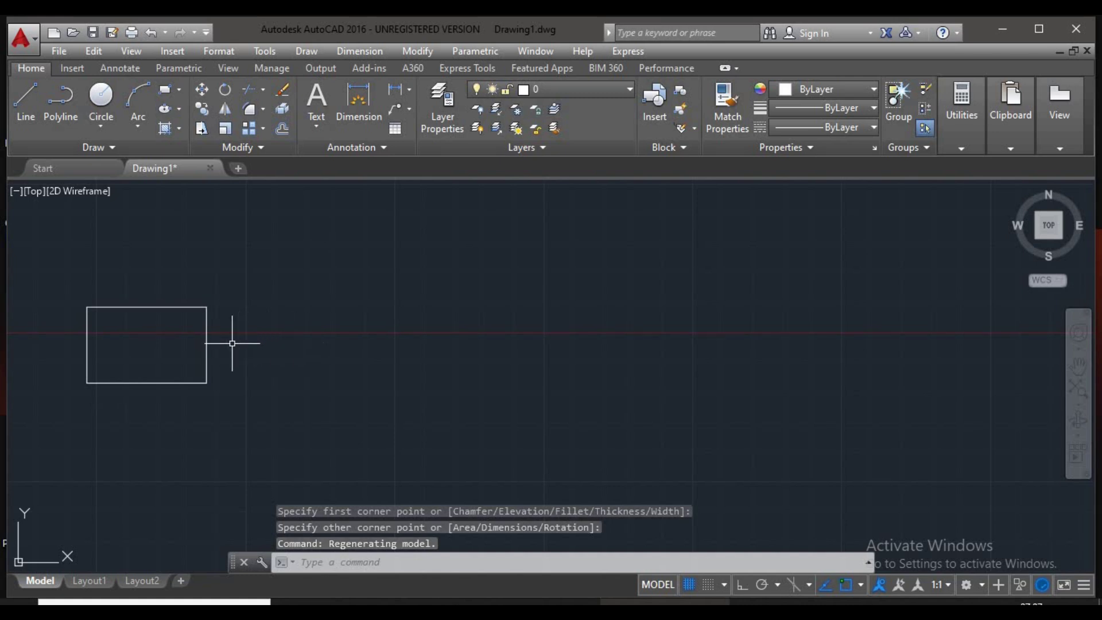
Step: Draw two short horizontal lines, the second lower and further right
text(l)
key(Return)
click(347, 292)
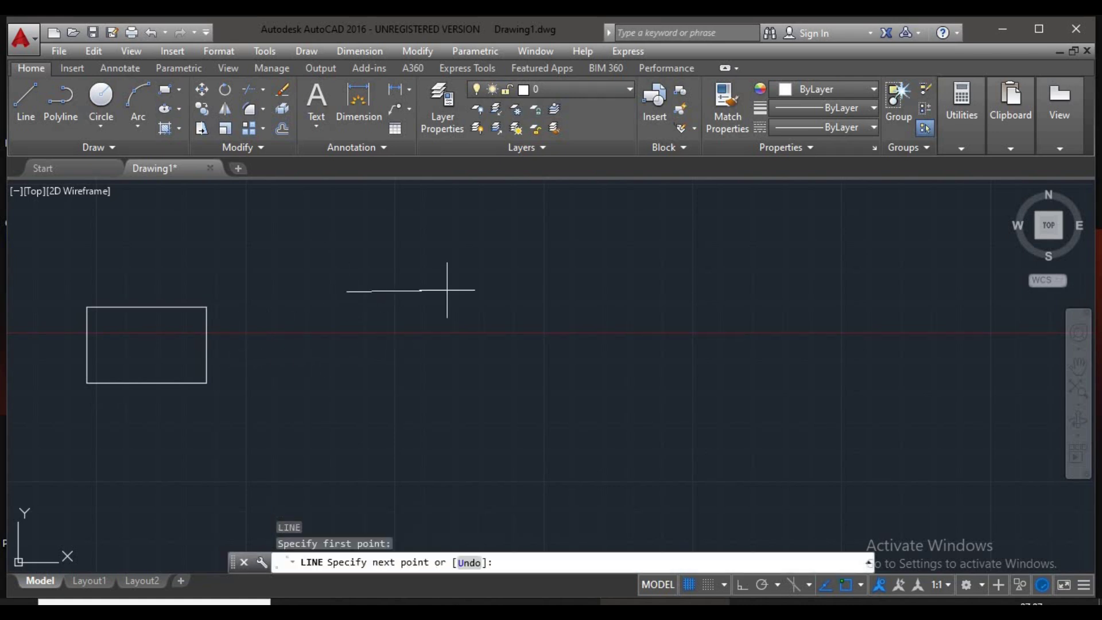
click(447, 290)
key(Return)
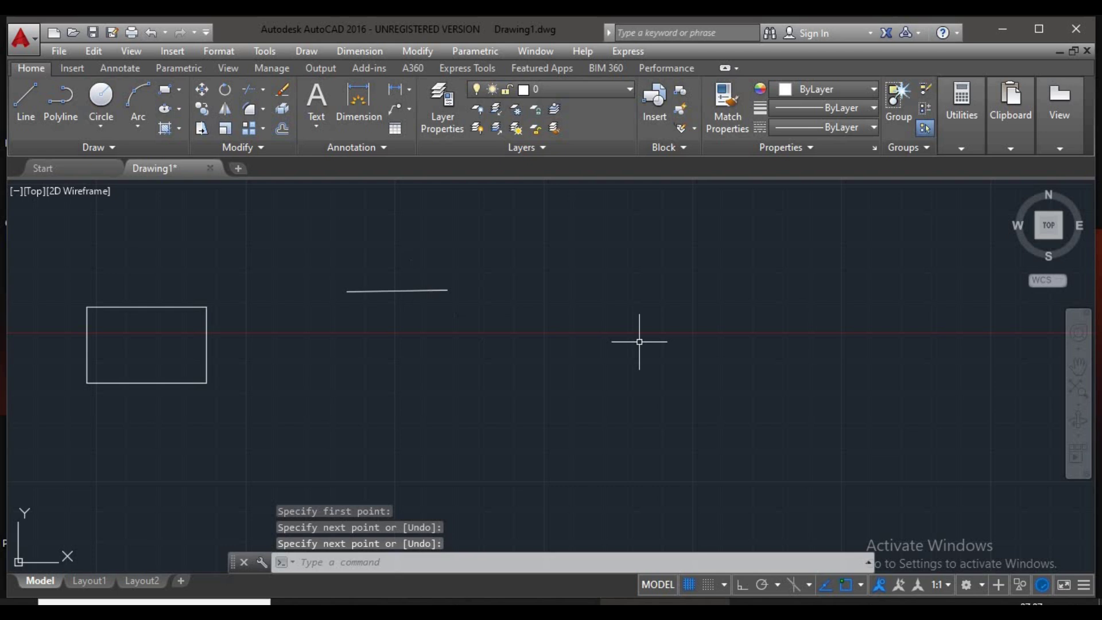
key(Return)
click(584, 410)
click(662, 411)
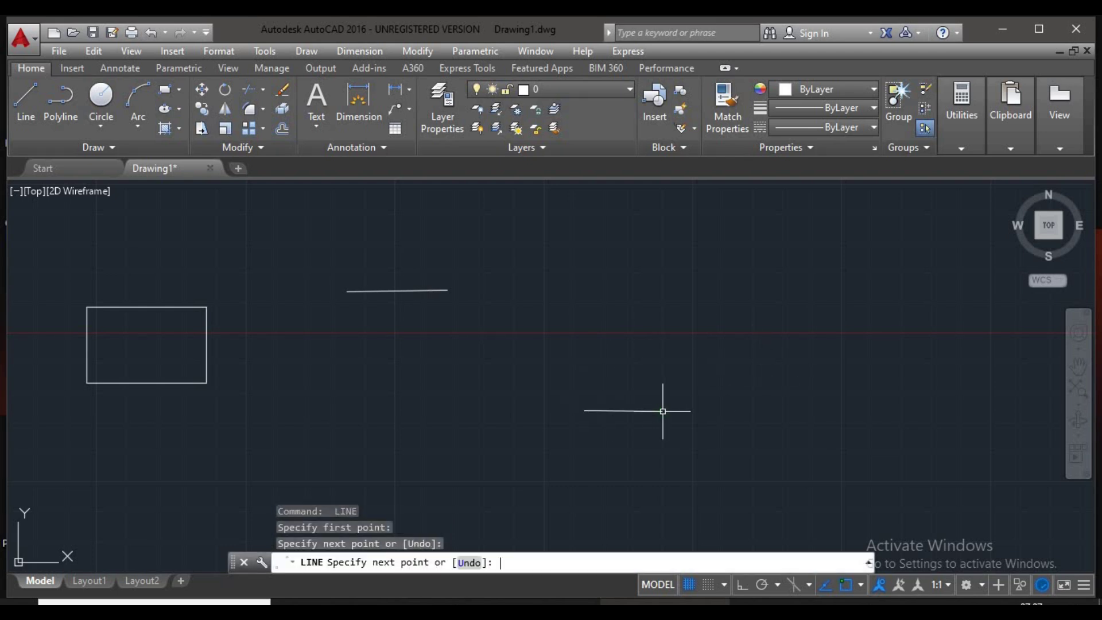
key(Return)
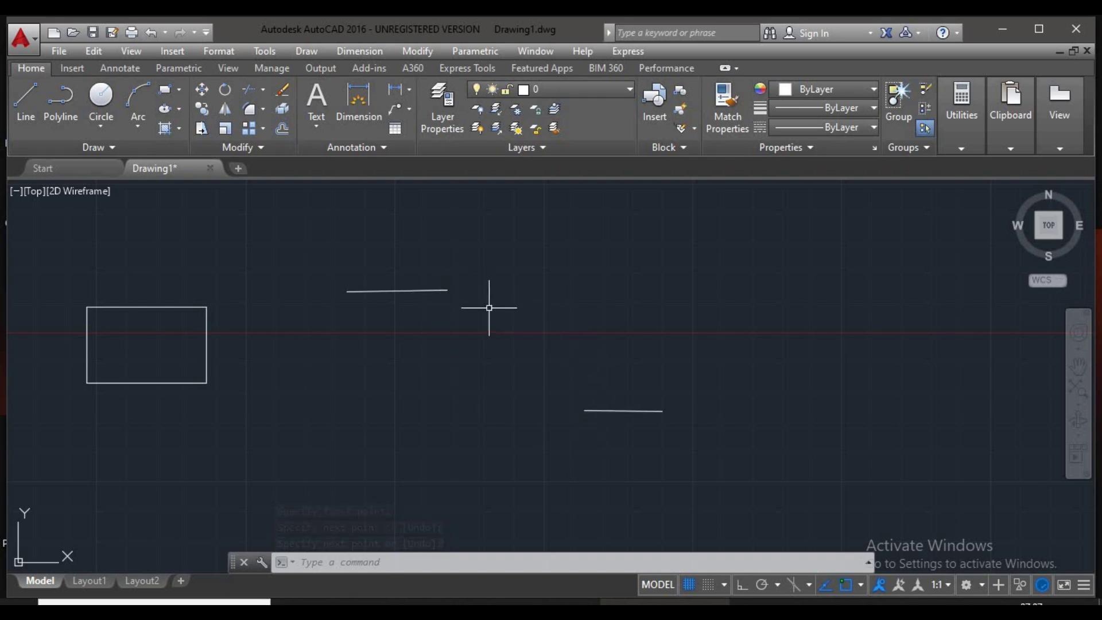
Step: Draw a rectangle from the upper line's right end to the lower line's start
text(rec)
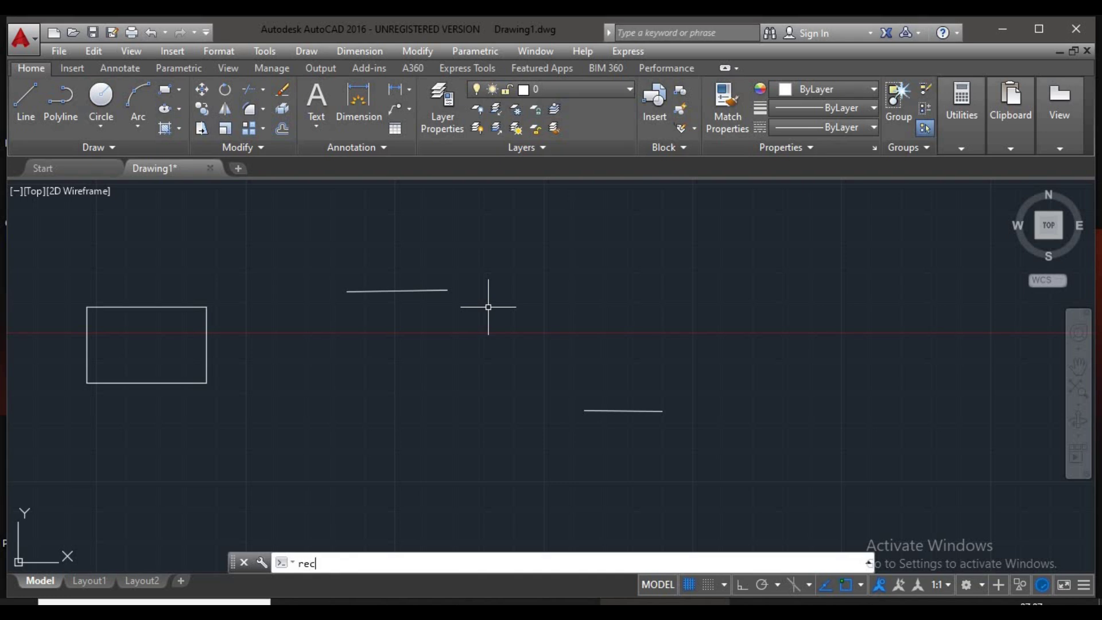
key(Return)
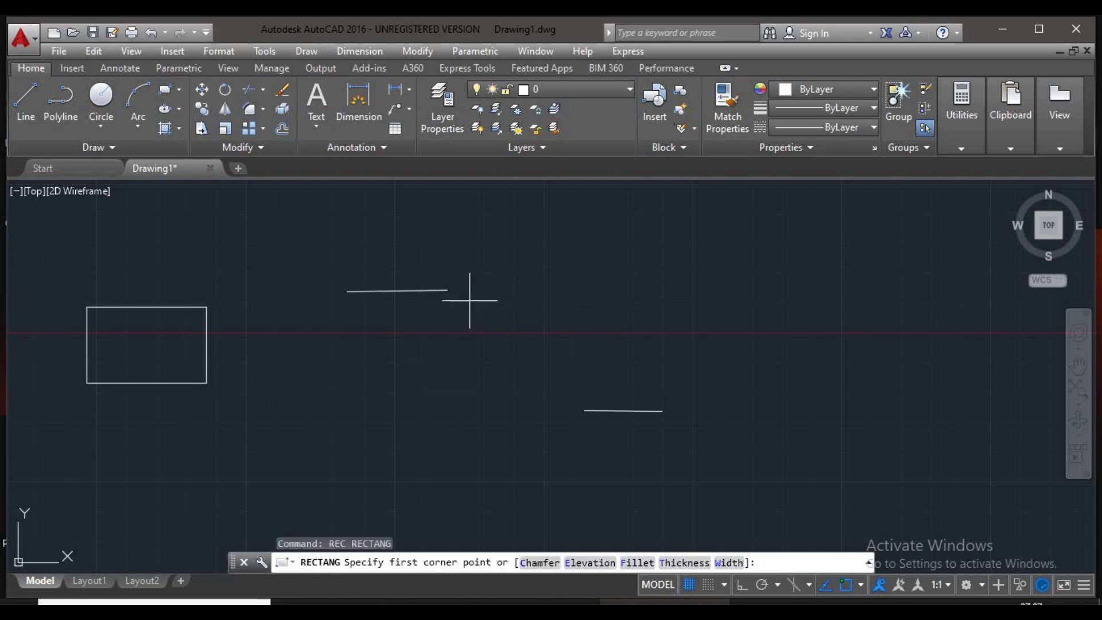
click(447, 289)
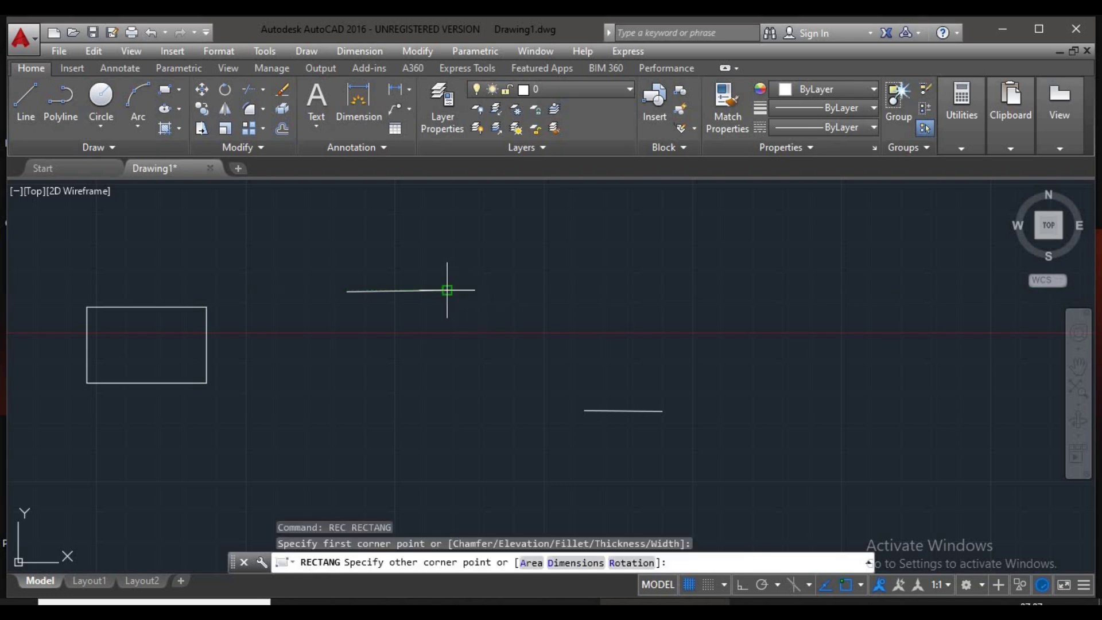
click(584, 410)
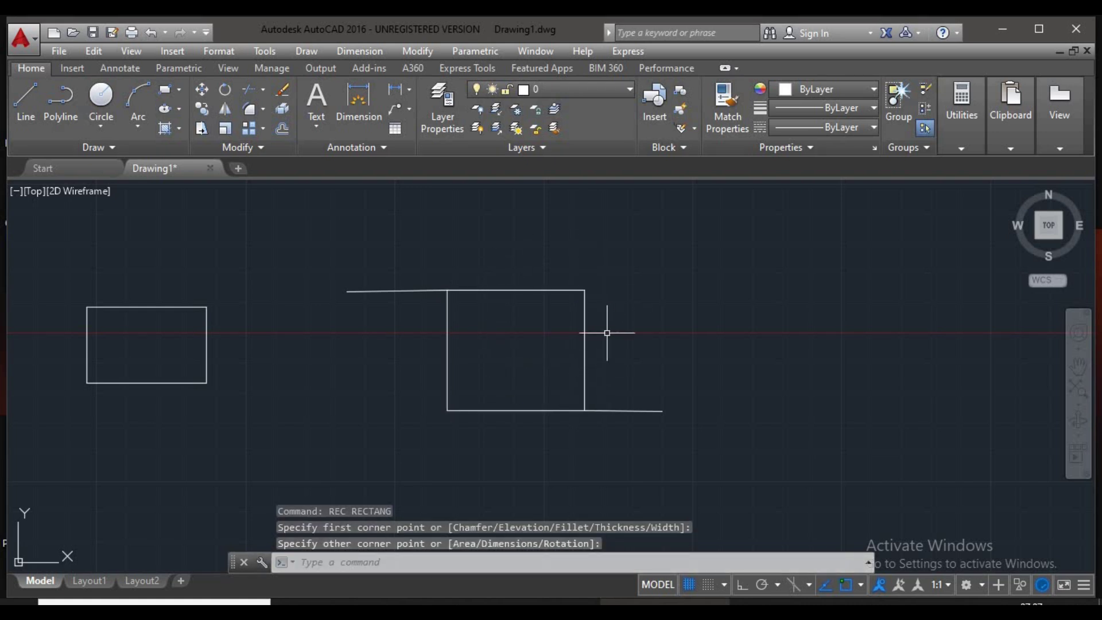
Step: Window-select all the lines and rectangles and erase them with E
scroll(606, 332, down, 4)
click(700, 262)
click(275, 381)
text(e)
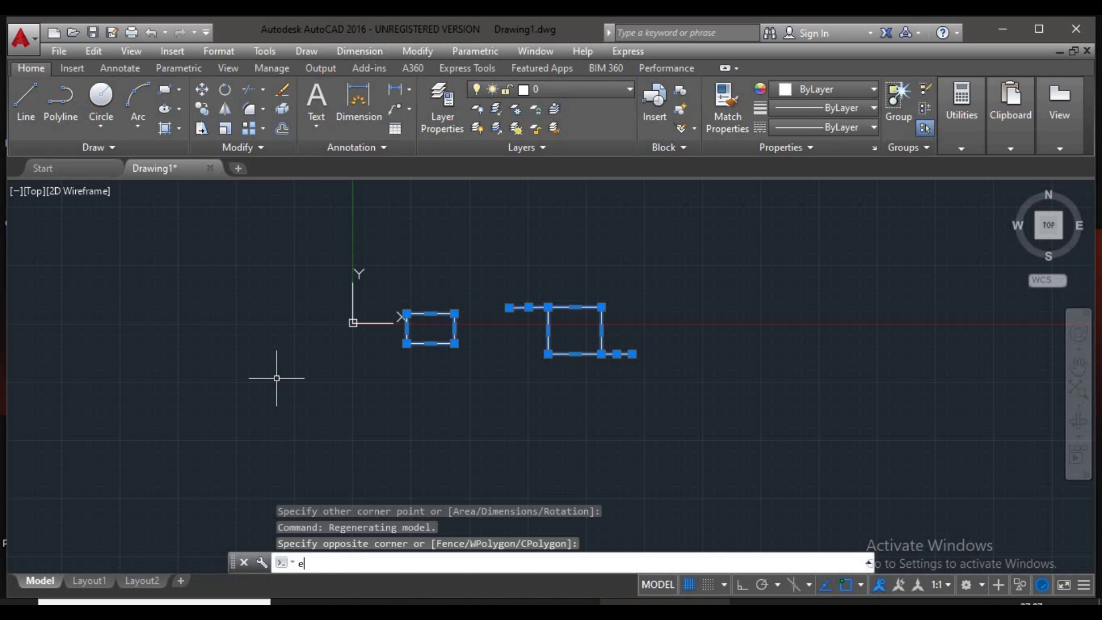
key(Return)
Step: Start a rectangle (REC), fix its first corner, and preview the Area/Dimensions/Rotation options
middle_drag(509, 369, 317, 410)
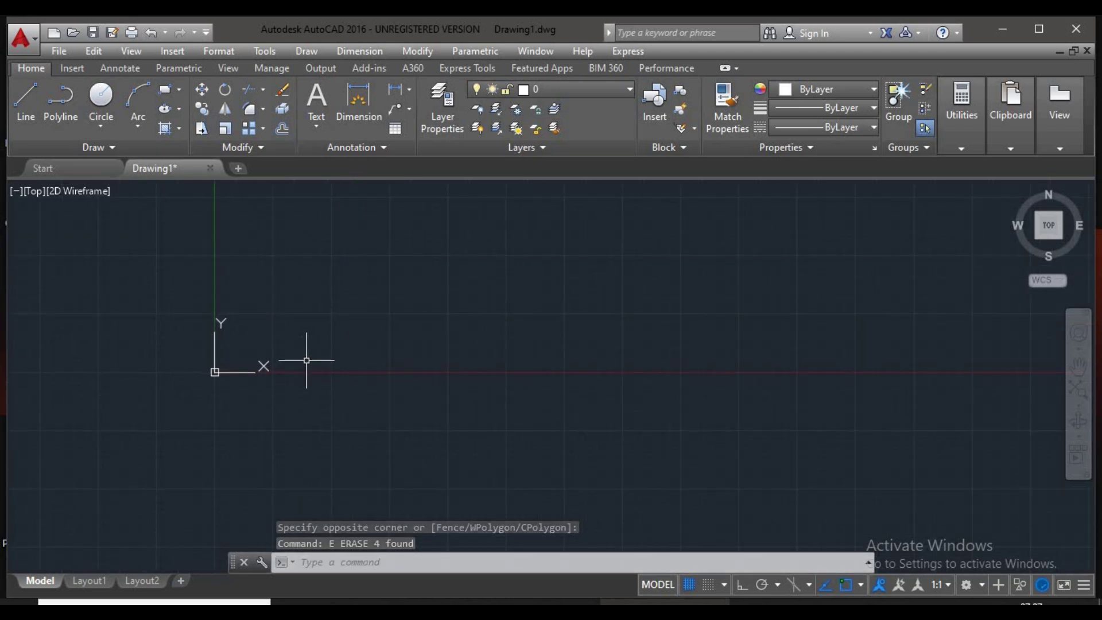
text(rec)
key(Return)
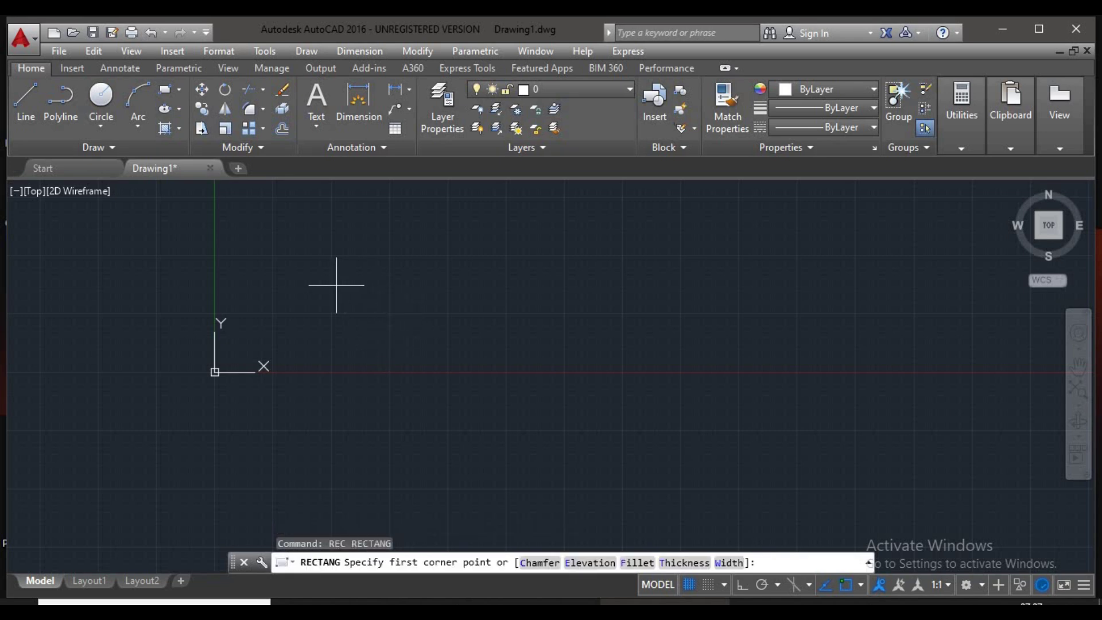
click(346, 305)
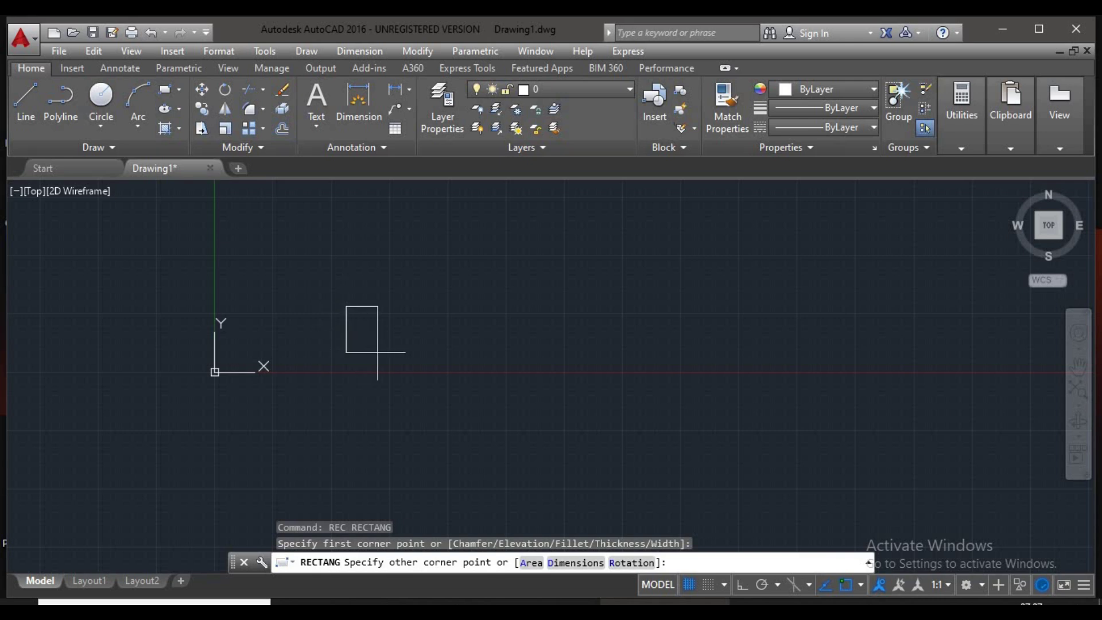
right_click(412, 342)
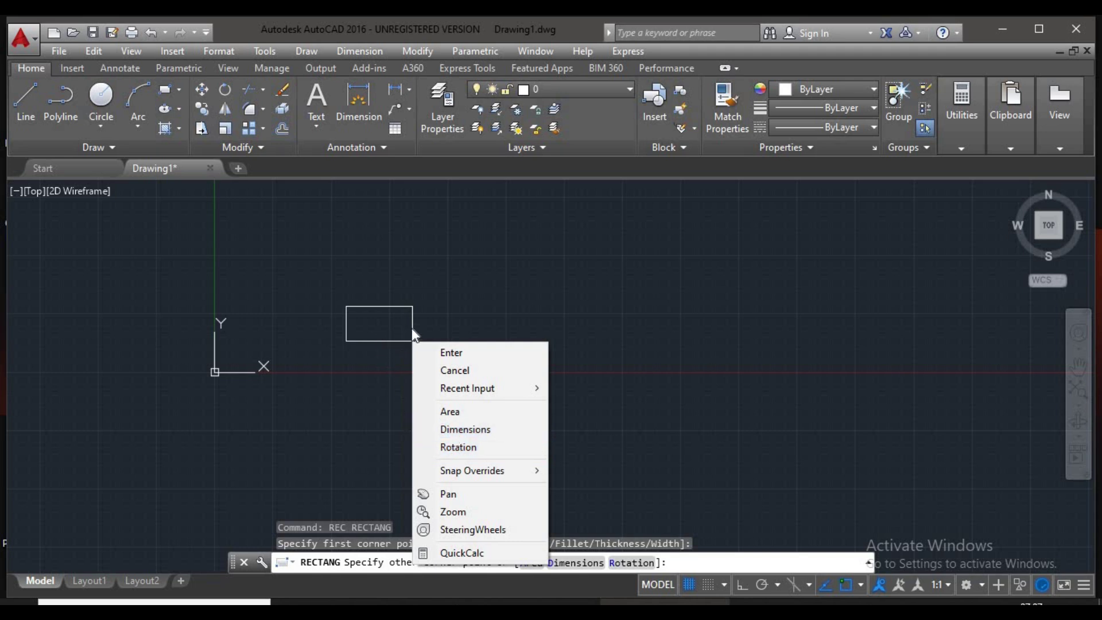
click(422, 561)
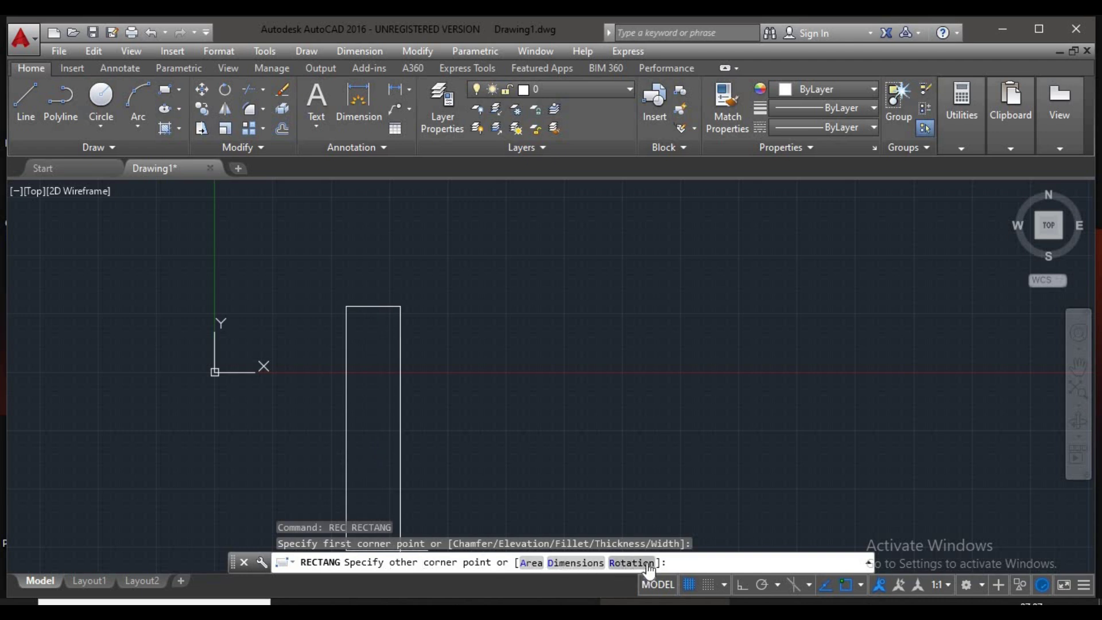
Step: Complete the rectangle by Dimensions as 100 by 50 and place it
click(576, 563)
text(100)
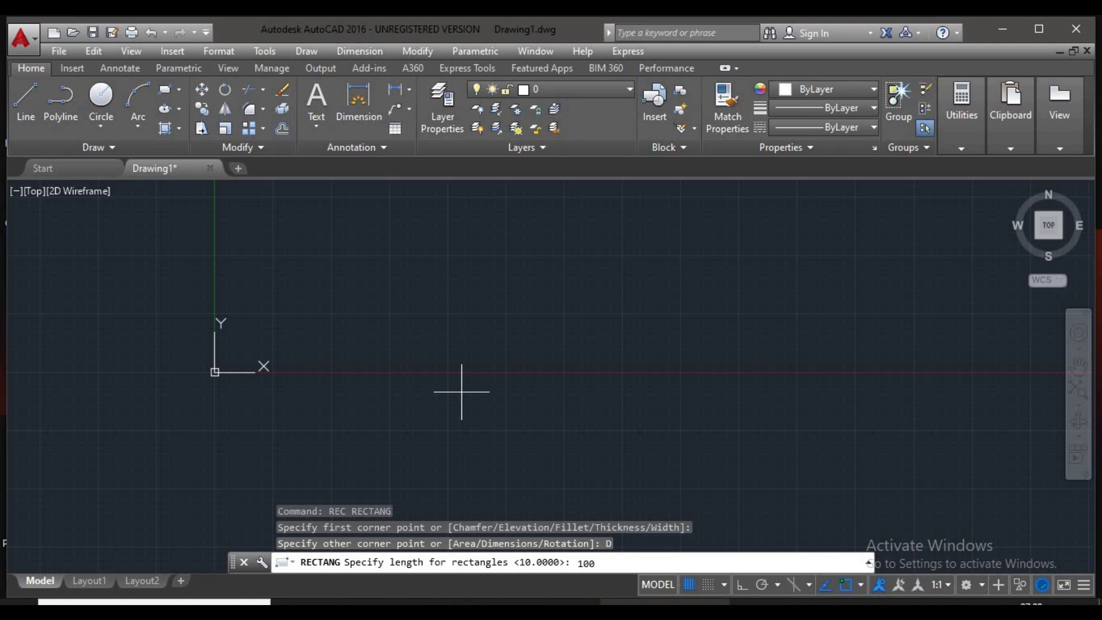
key(Return)
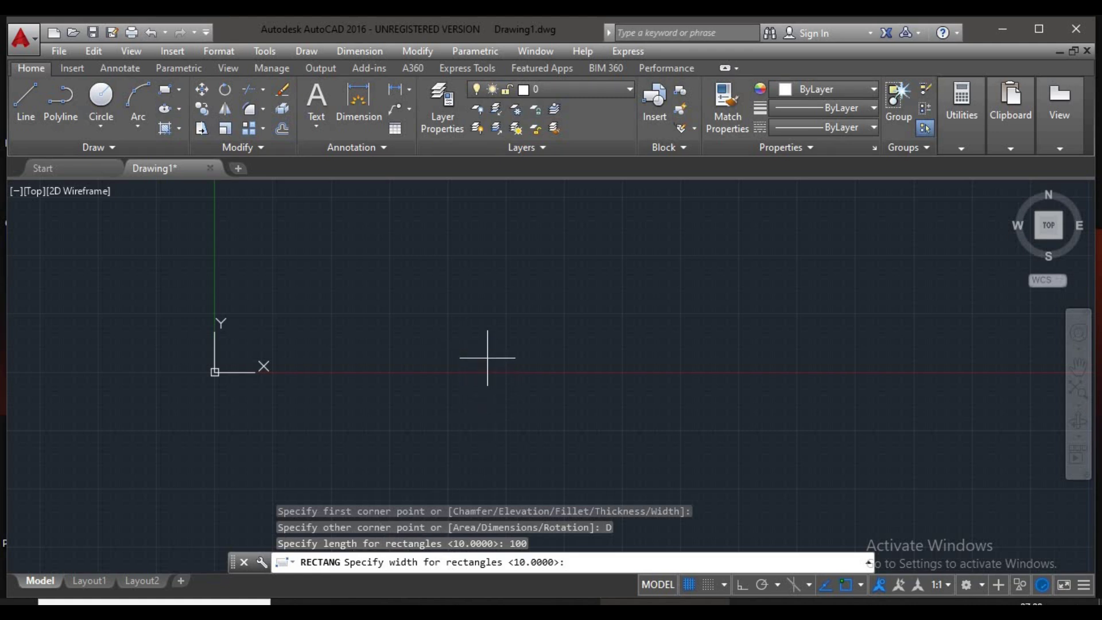
text(50)
key(Return)
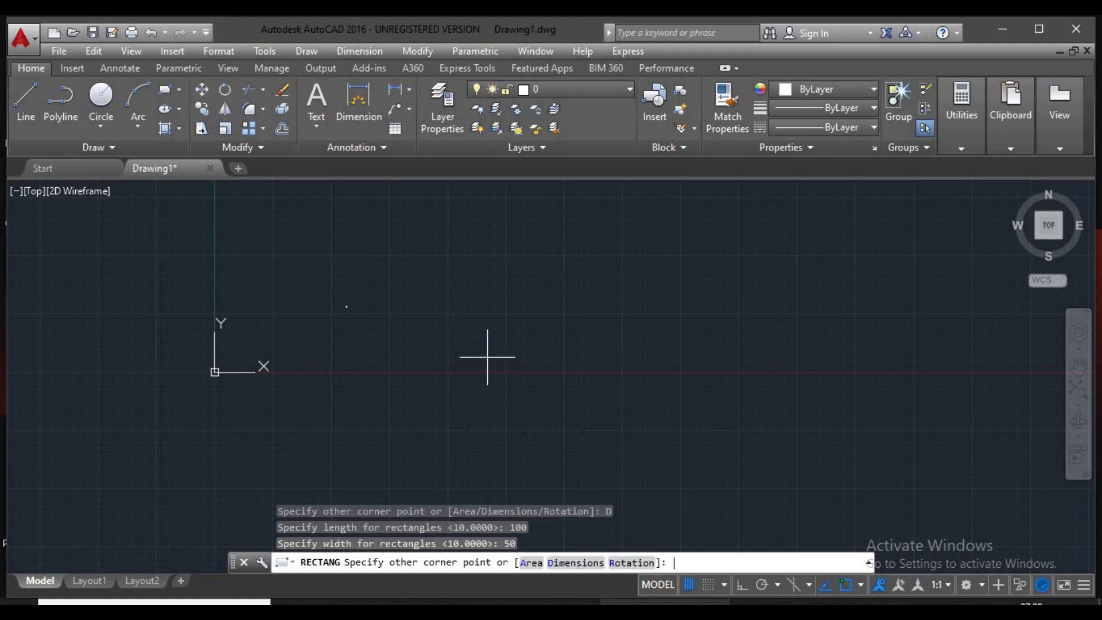
scroll(356, 310, up, 8)
middle_drag(410, 255, 418, 283)
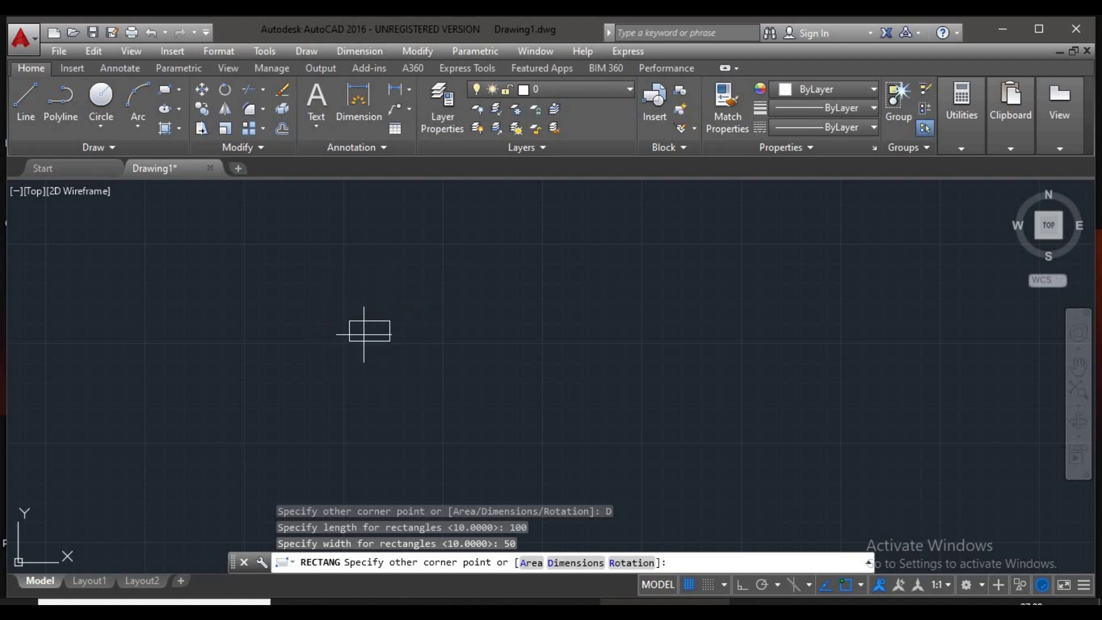
scroll(393, 320, up, 3)
scroll(391, 317, up, 2)
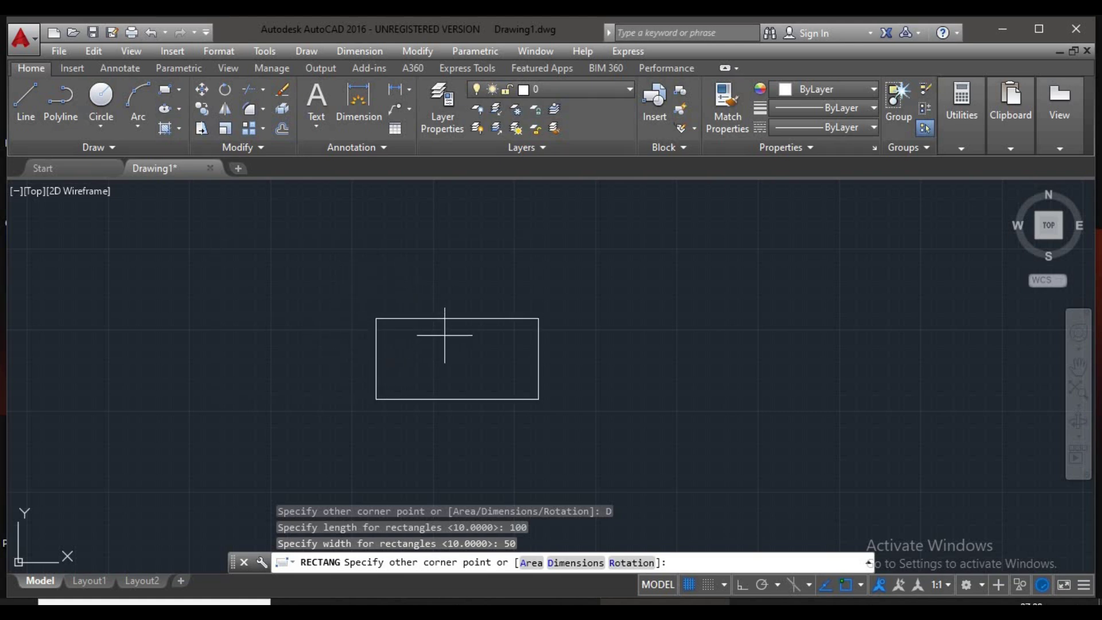
click(450, 300)
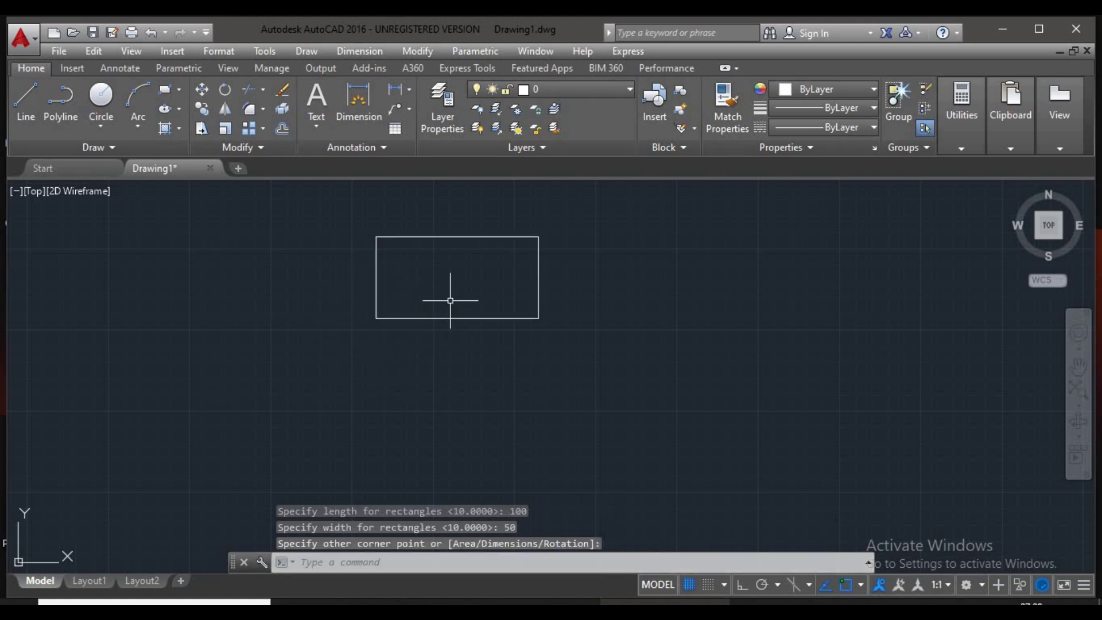
Step: Select the 100 by 50 rectangle with a crossing window and erase it
scroll(448, 259, up, 2)
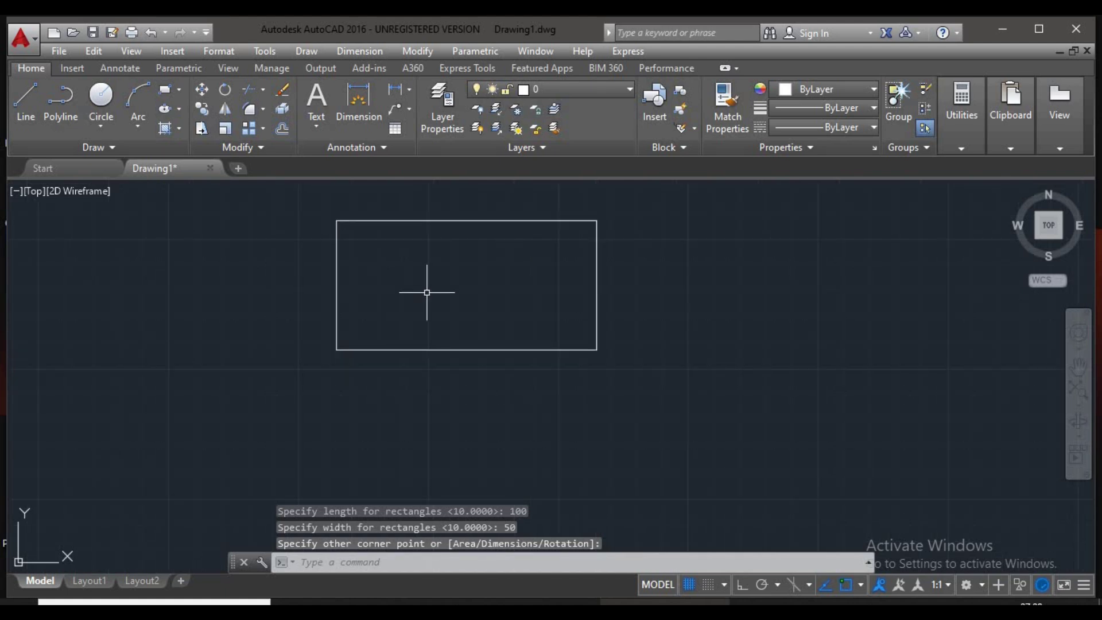
middle_drag(463, 327, 238, 339)
scroll(240, 341, down, 2)
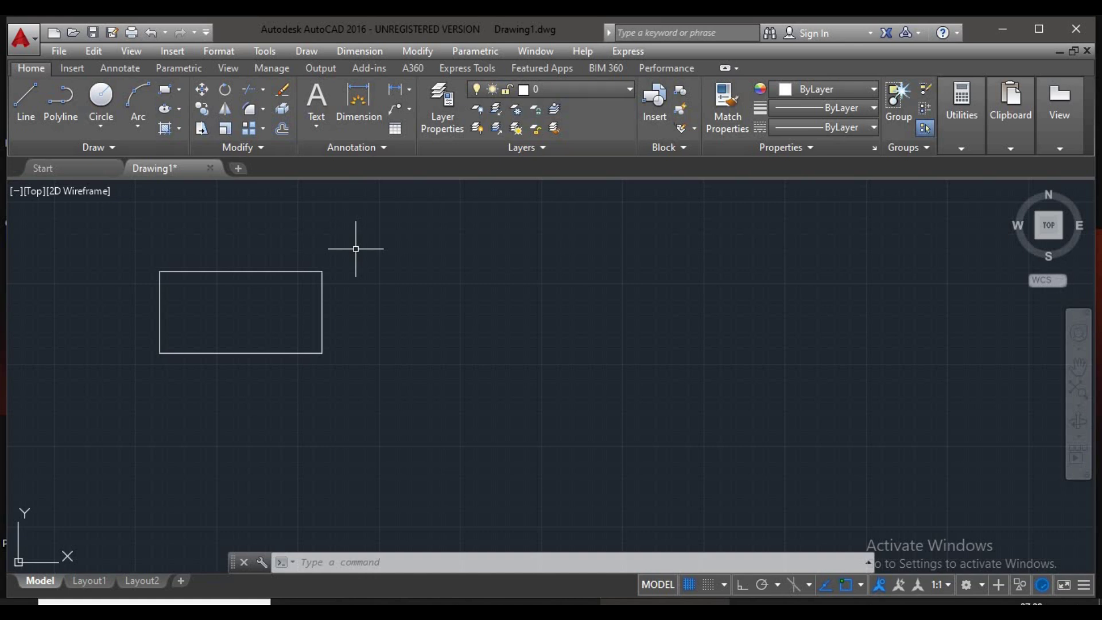
click(349, 291)
click(284, 351)
middle_drag(401, 351, 333, 342)
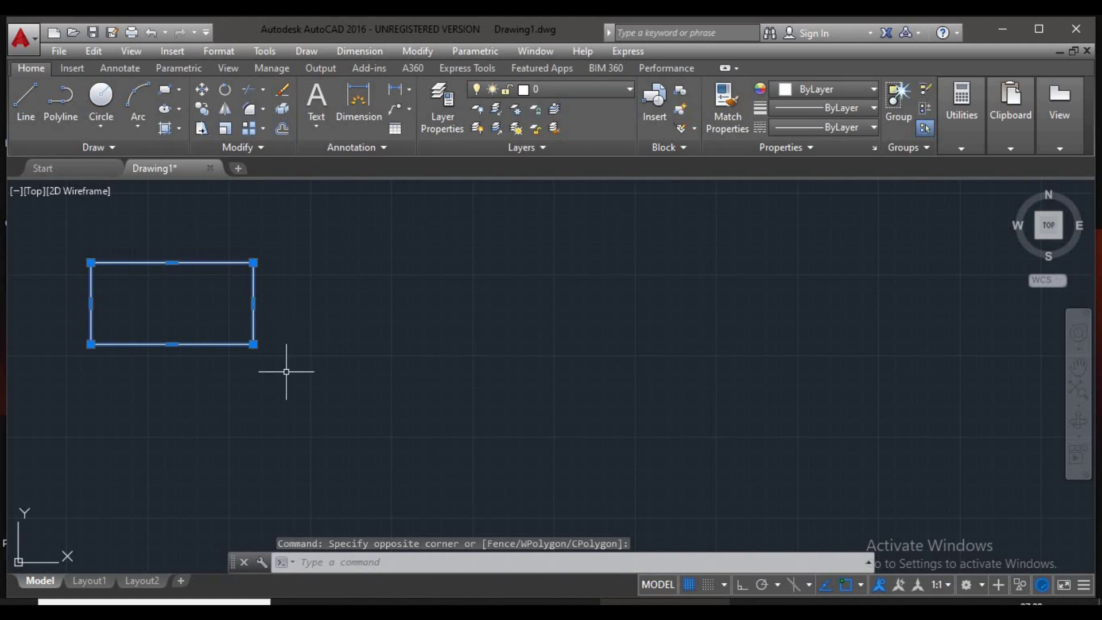
text(e)
key(Return)
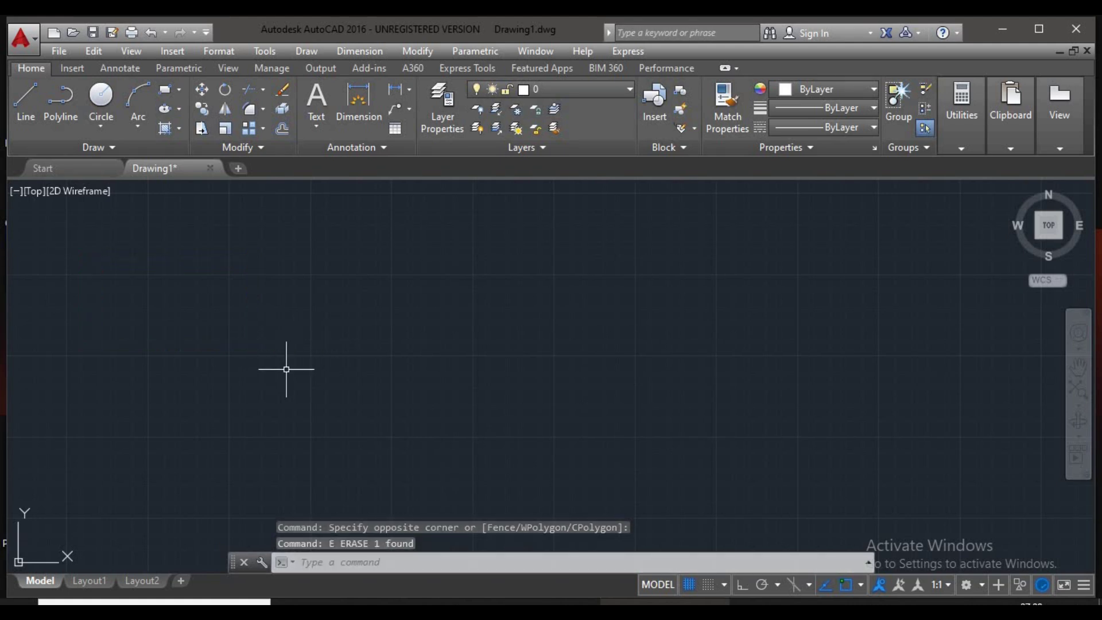
key(Escape)
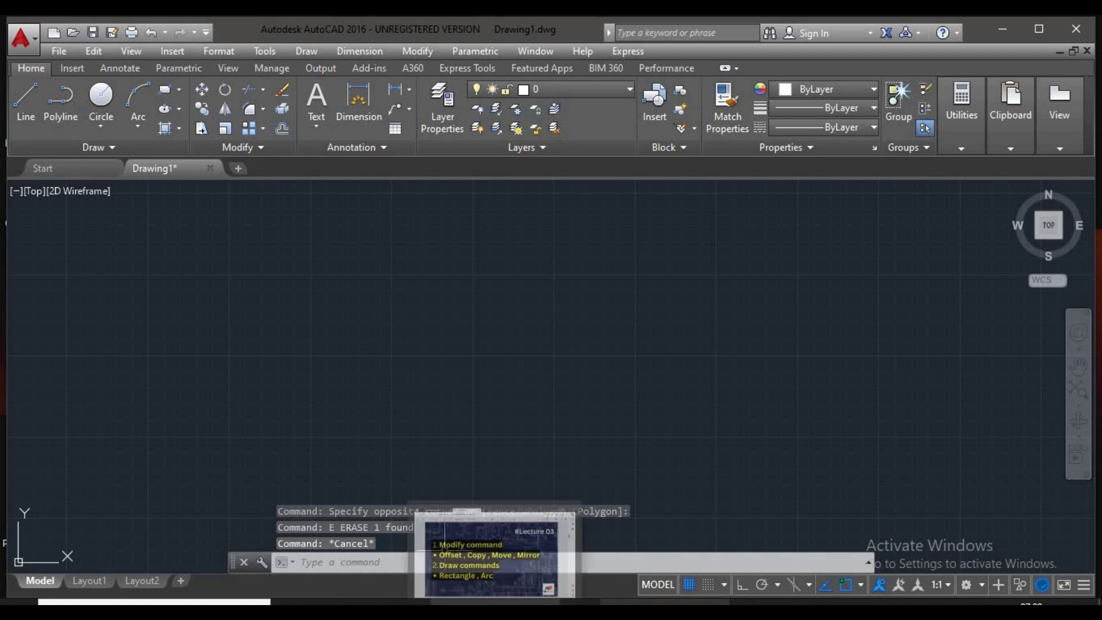
Step: Glance at the lecture PDF, then return to the empty drawing
click(495, 551)
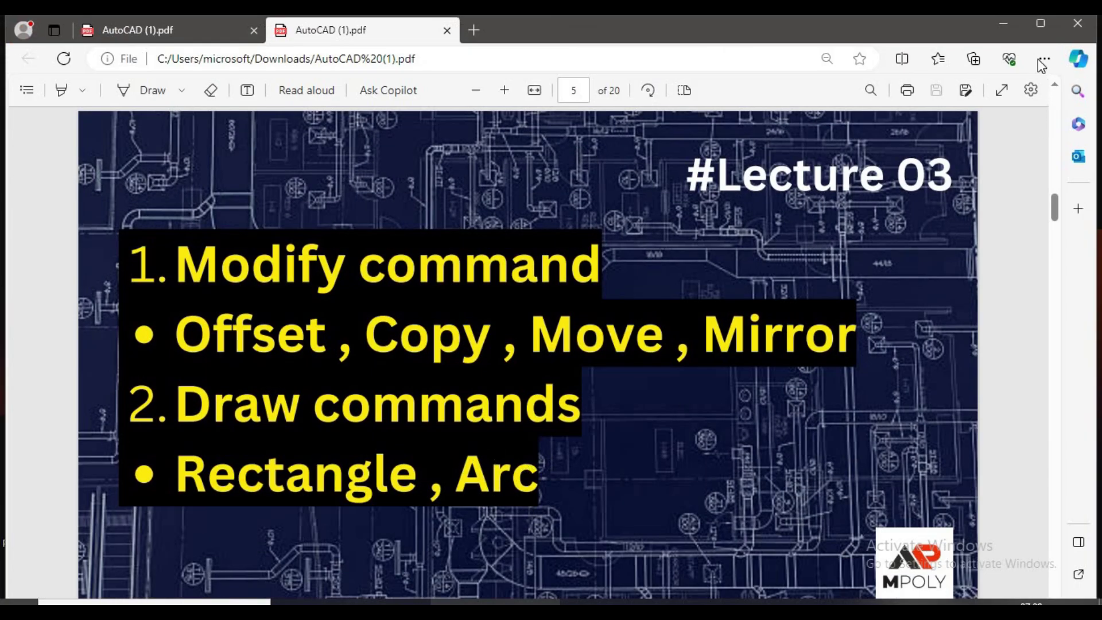
click(1005, 26)
click(460, 380)
click(377, 326)
middle_drag(512, 374, 466, 379)
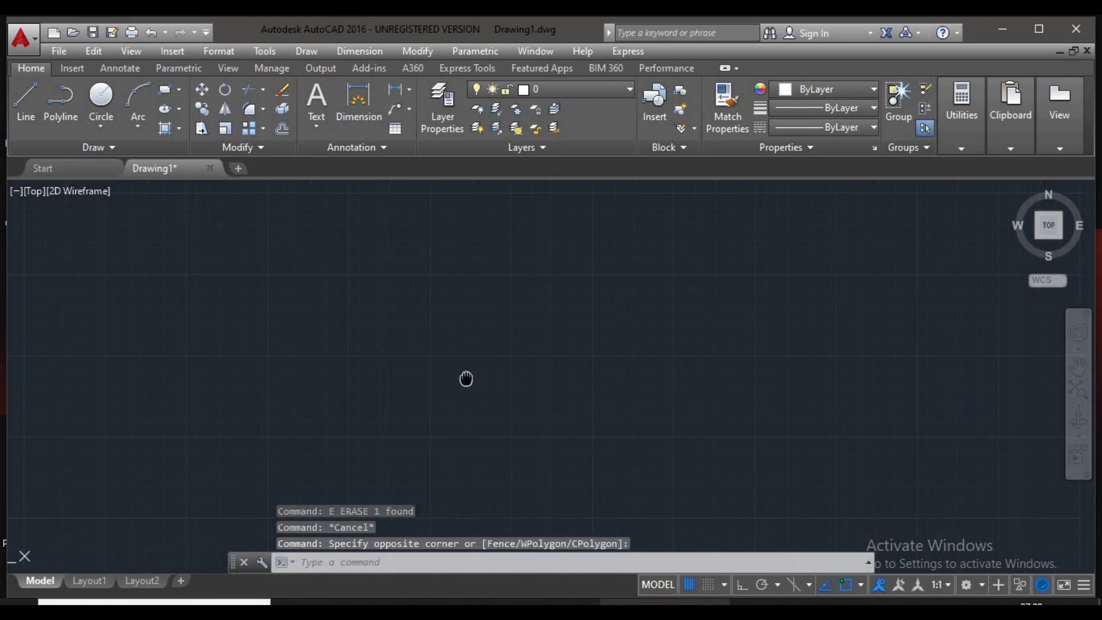
Step: Open the Draw menu from the menu bar to view the Arc options
key(Escape)
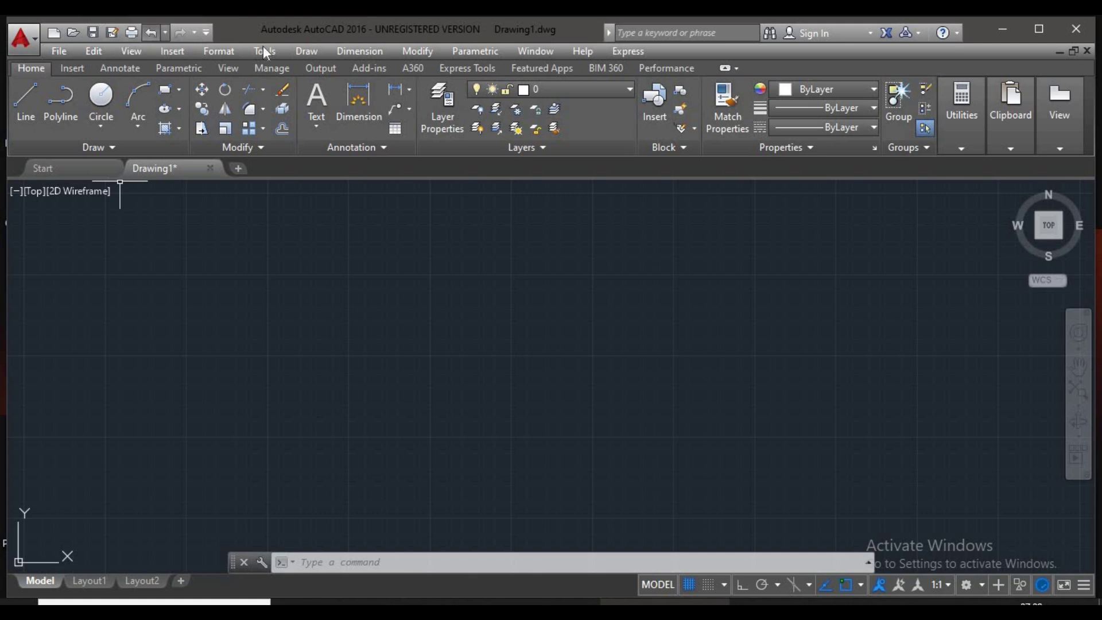
click(315, 54)
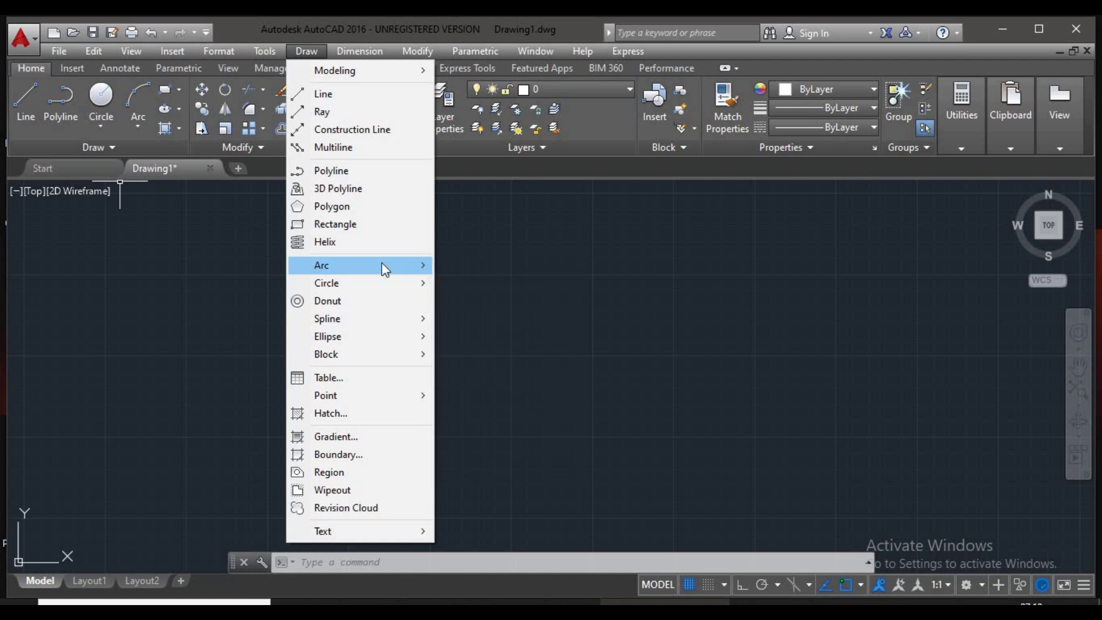
Step: Show the Draw panel's Arc dropdown listing methods from 3-Point through Continue
click(190, 226)
key(Escape)
click(98, 256)
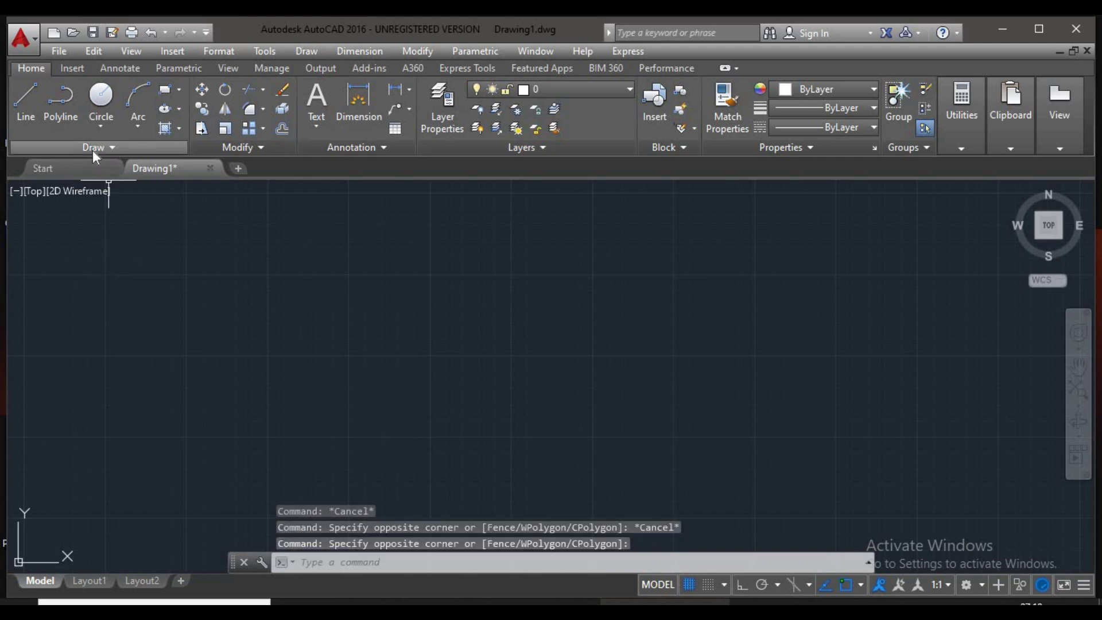
click(139, 127)
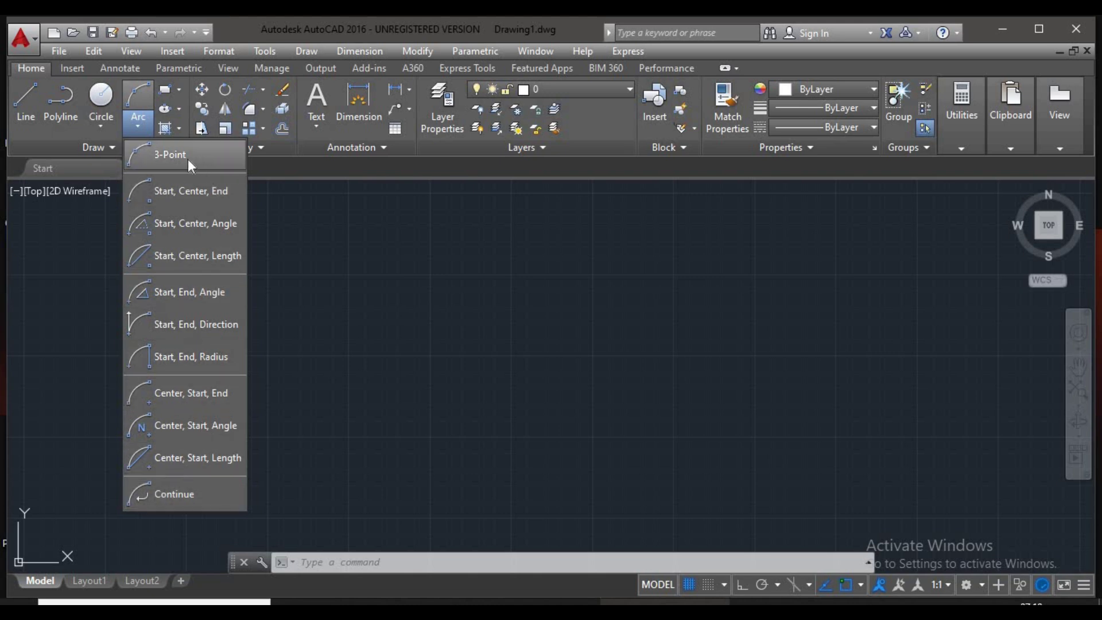
Step: Draw a horizontal line across the canvas centre with Ortho turned on
click(312, 312)
key(Escape)
key(Escape)
key(Escape)
text(1)
key(Return)
click(307, 361)
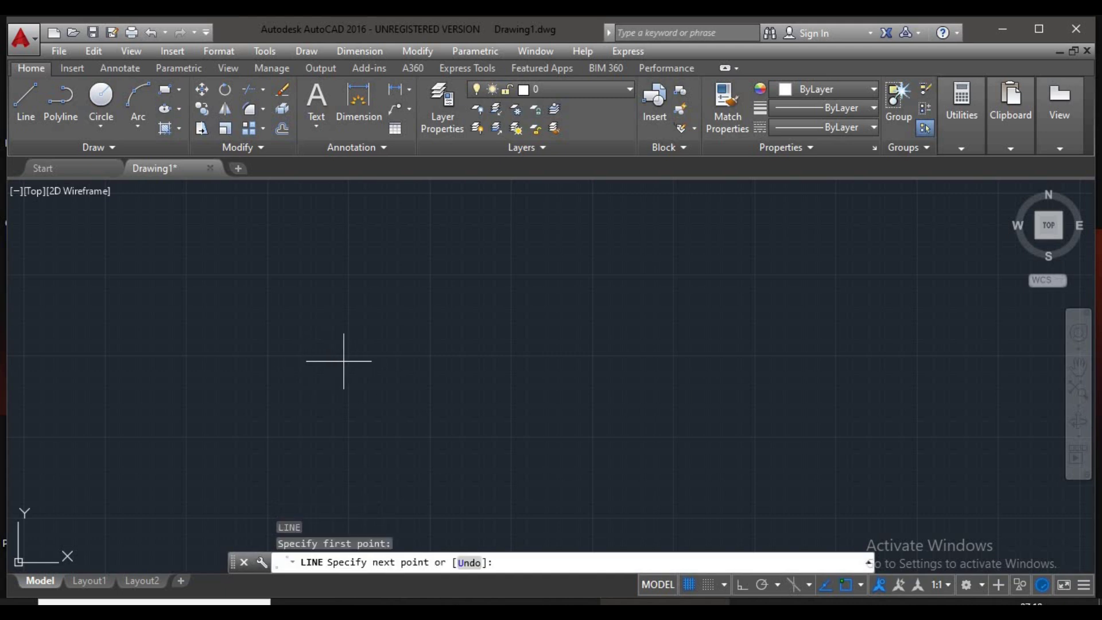
click(741, 586)
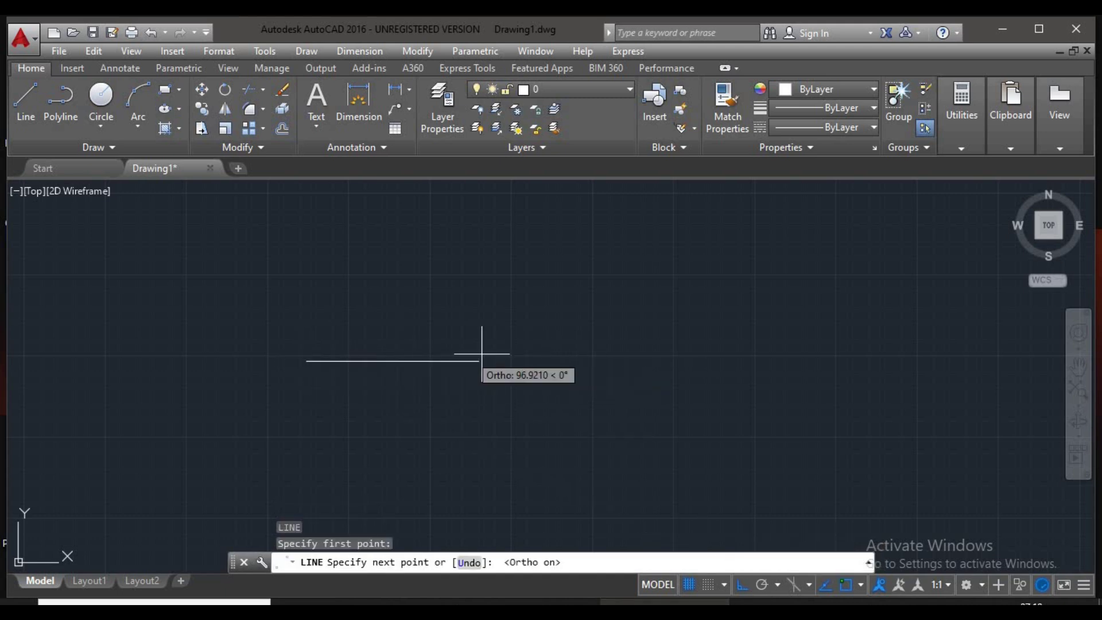
click(560, 360)
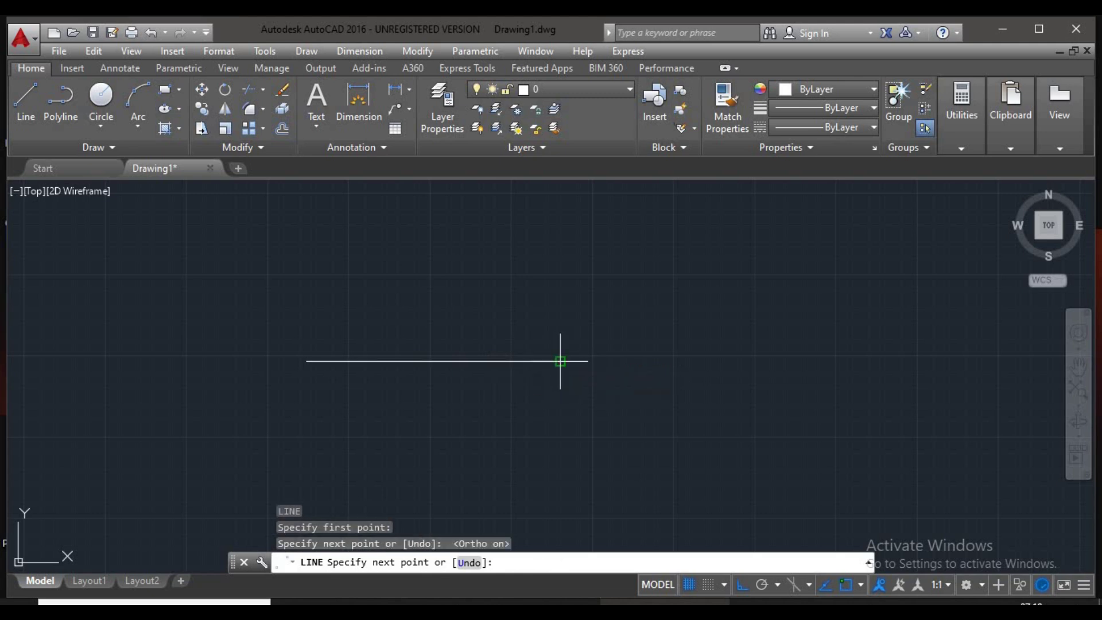
key(Return)
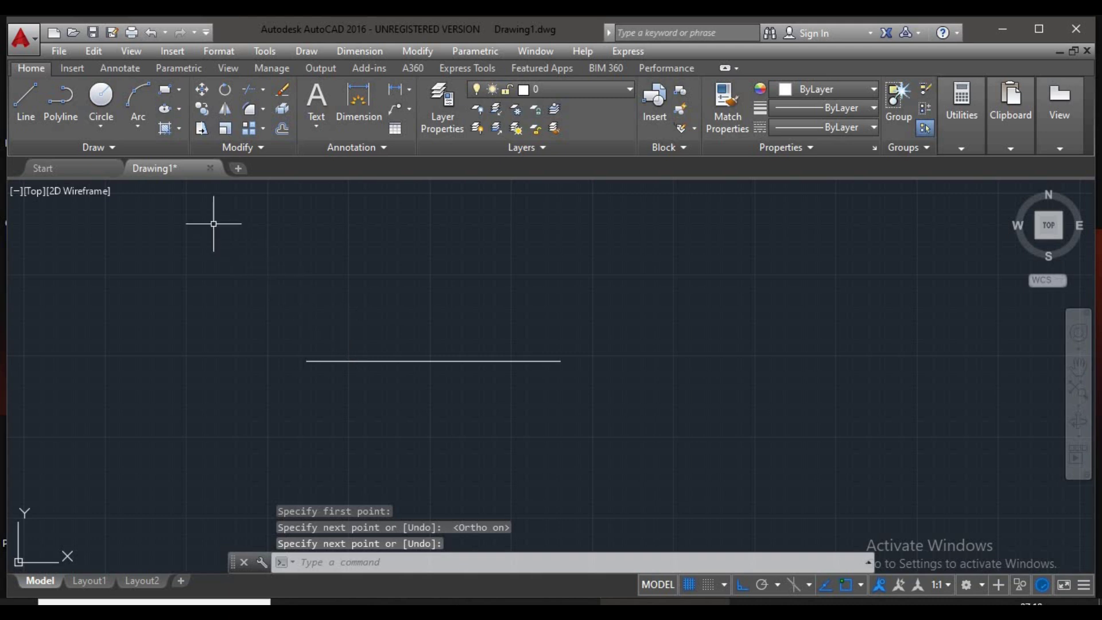
click(137, 127)
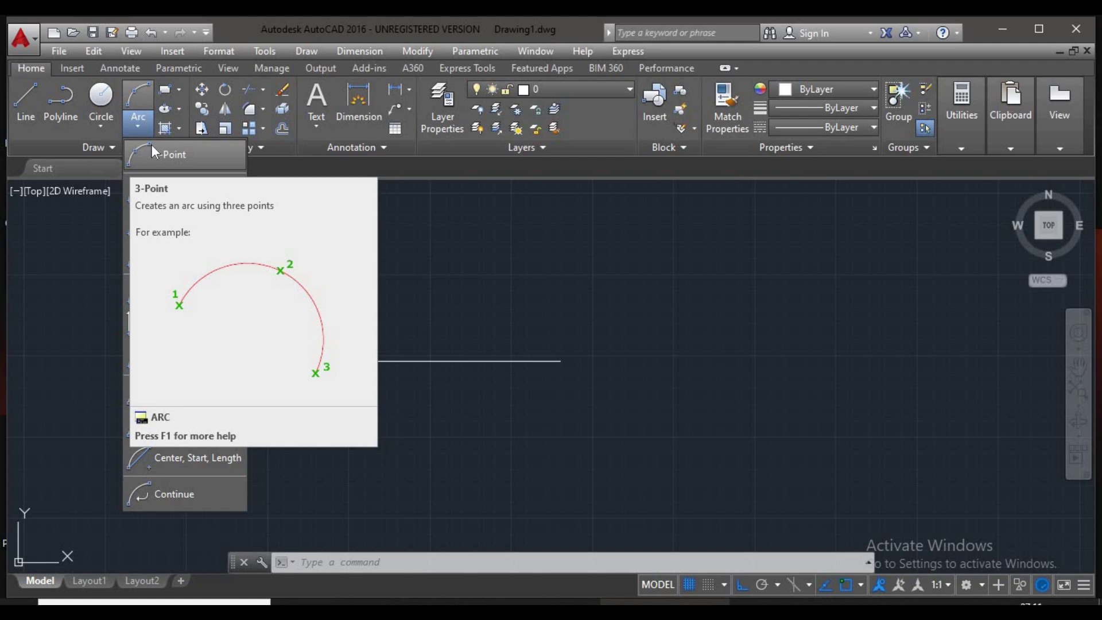
Step: Draw a 3-Point arc from the line's left end, through a point above, to its right end
click(154, 154)
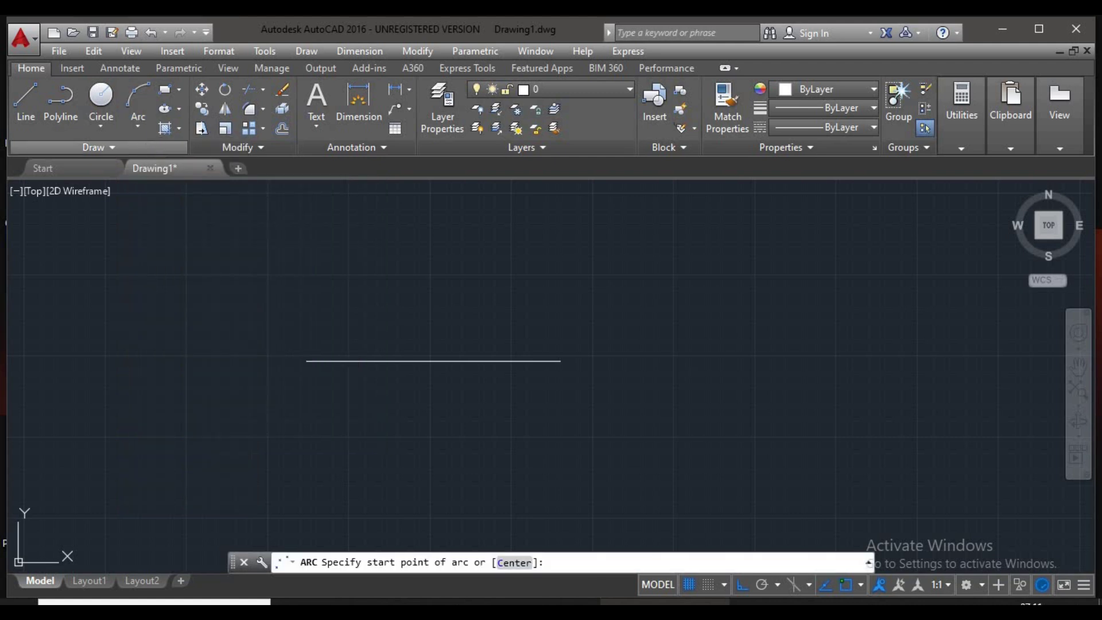
click(307, 361)
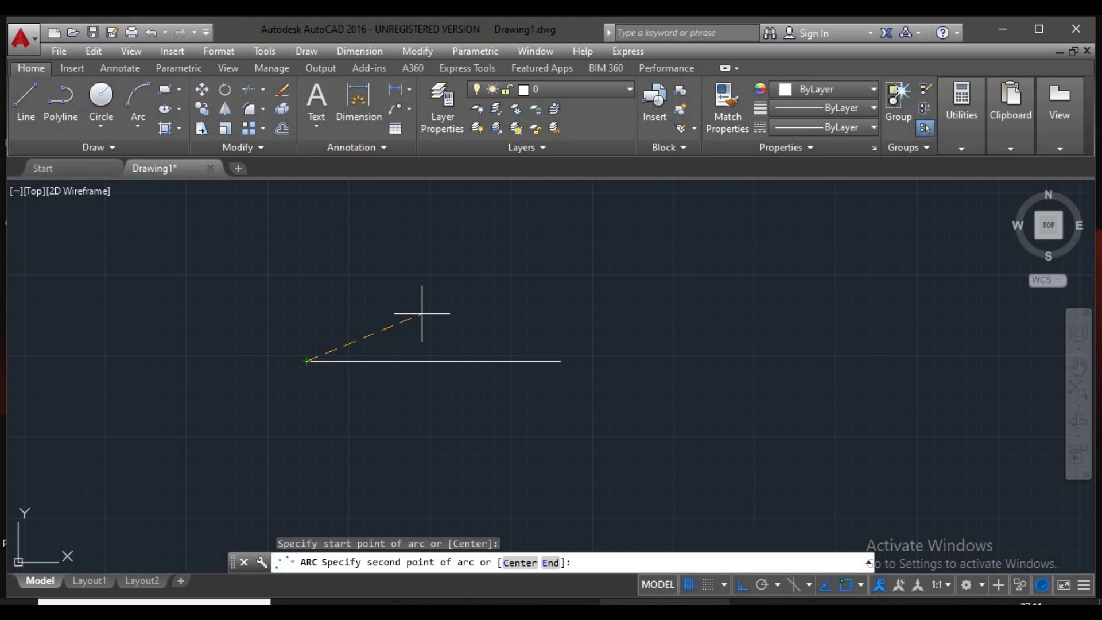
click(424, 308)
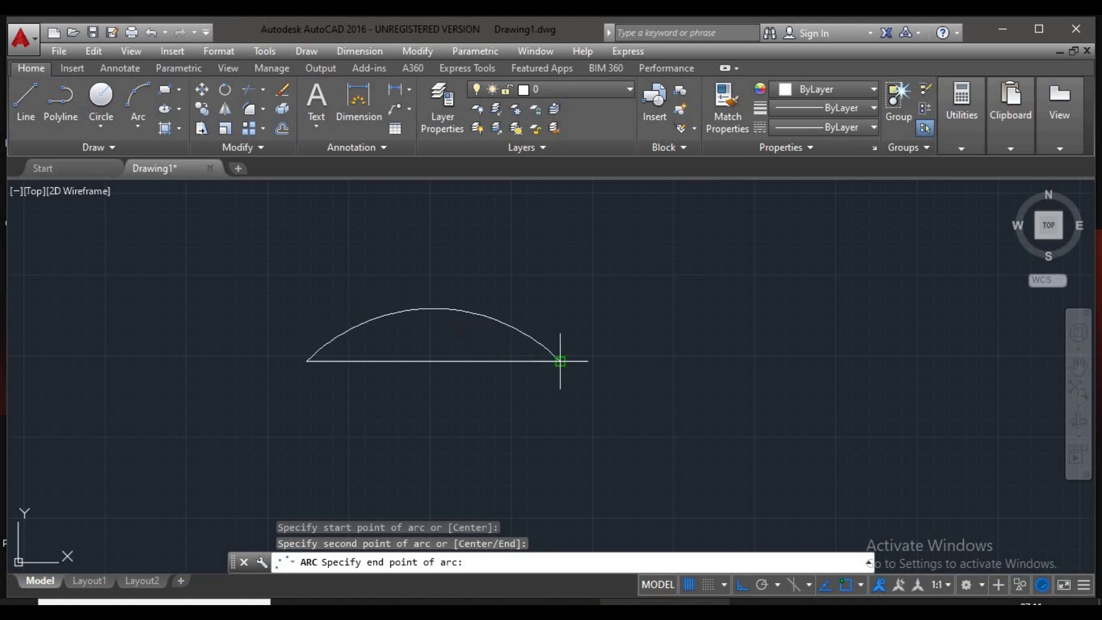
click(559, 360)
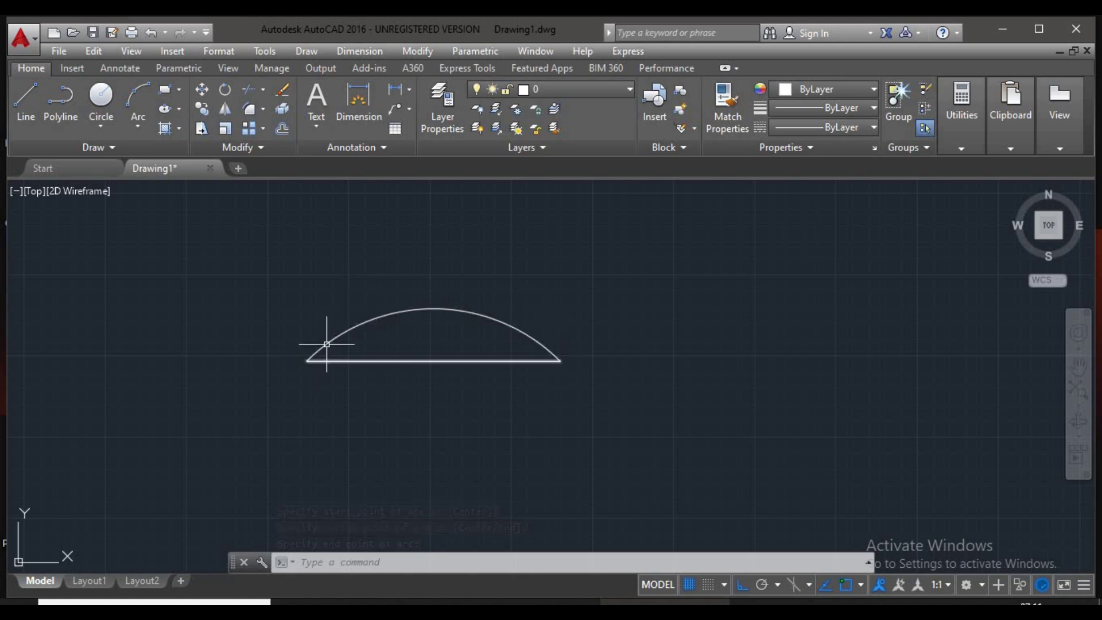
Step: Select the three-point arc and erase it, leaving only the line
click(529, 299)
click(433, 333)
text(e)
key(Return)
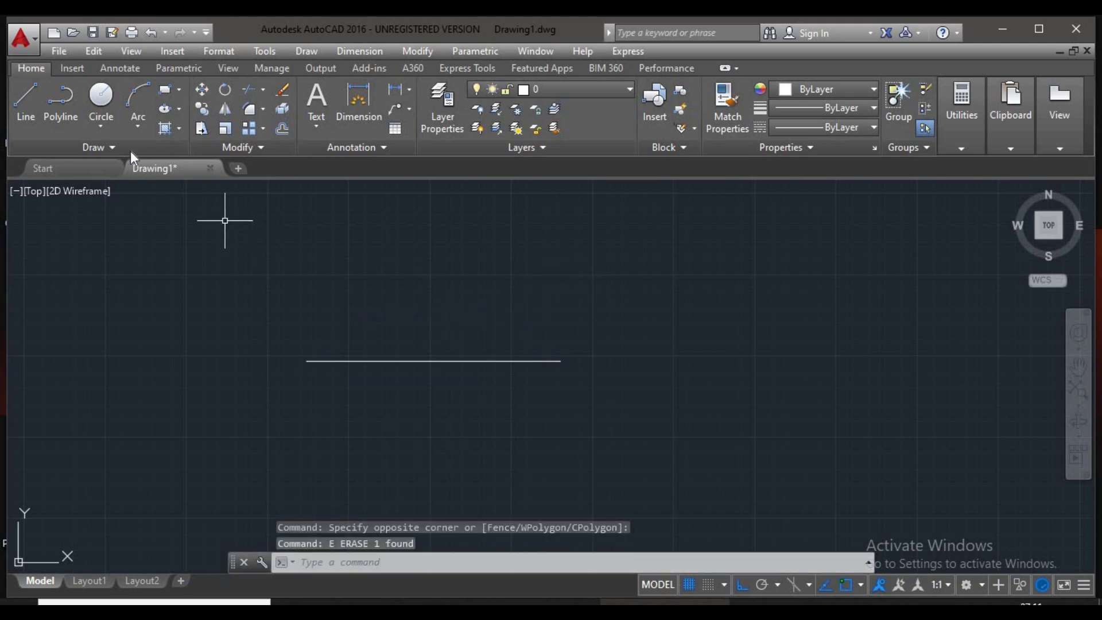
click(136, 126)
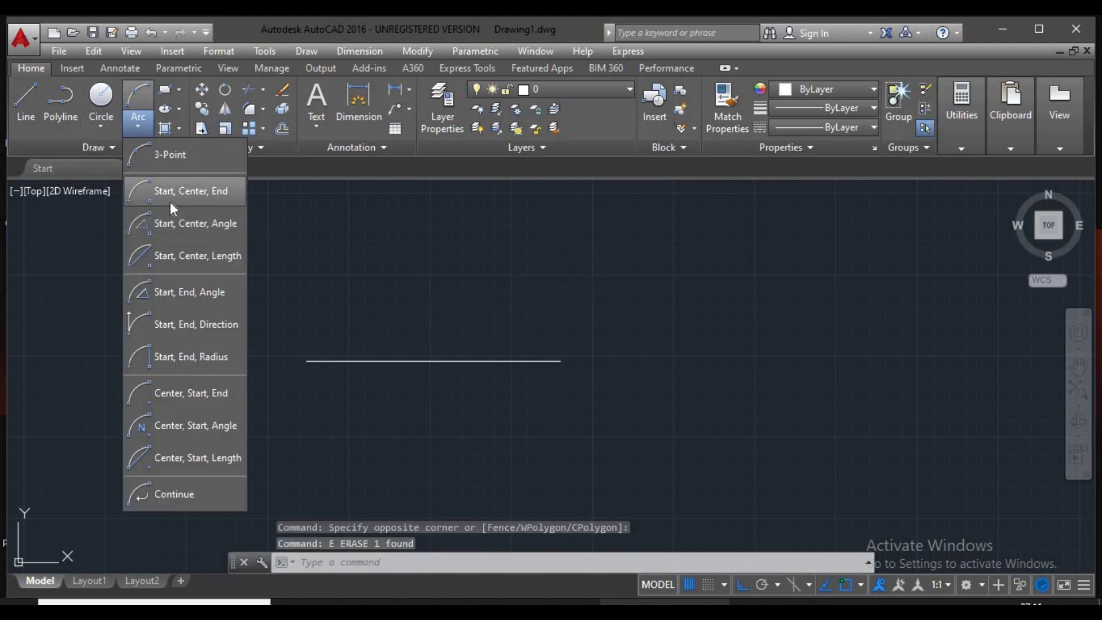
mouse_move(191, 191)
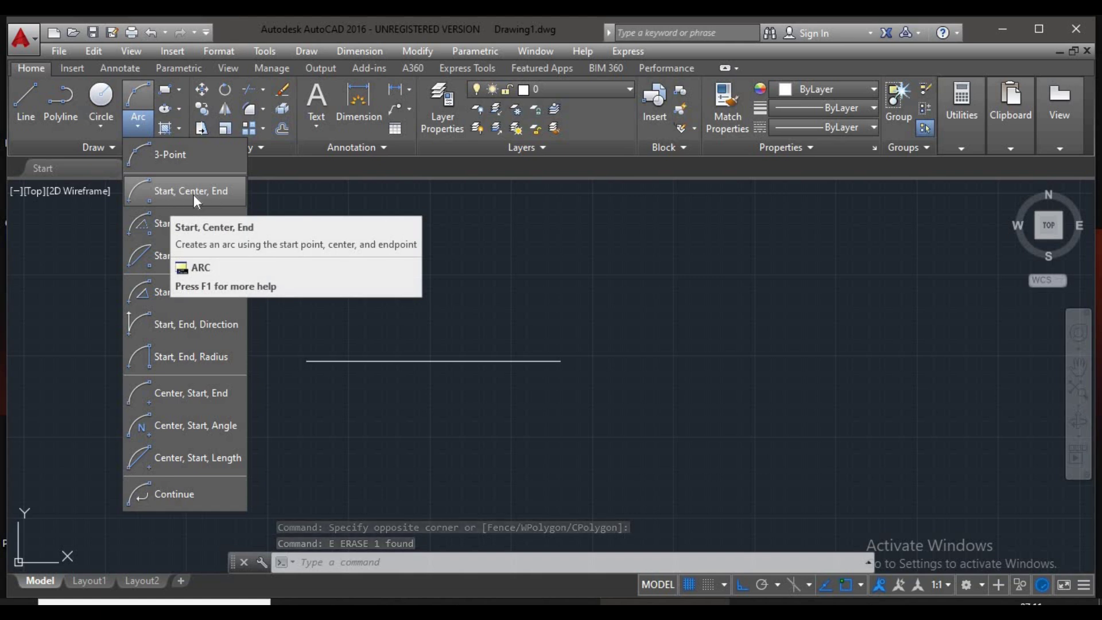
click(158, 191)
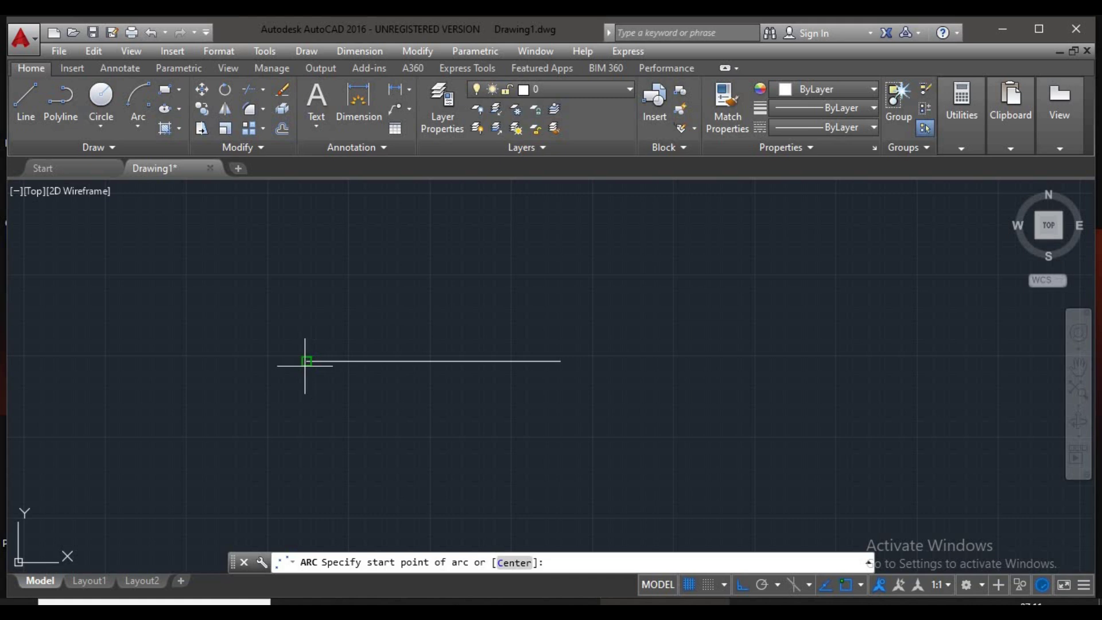
click(304, 361)
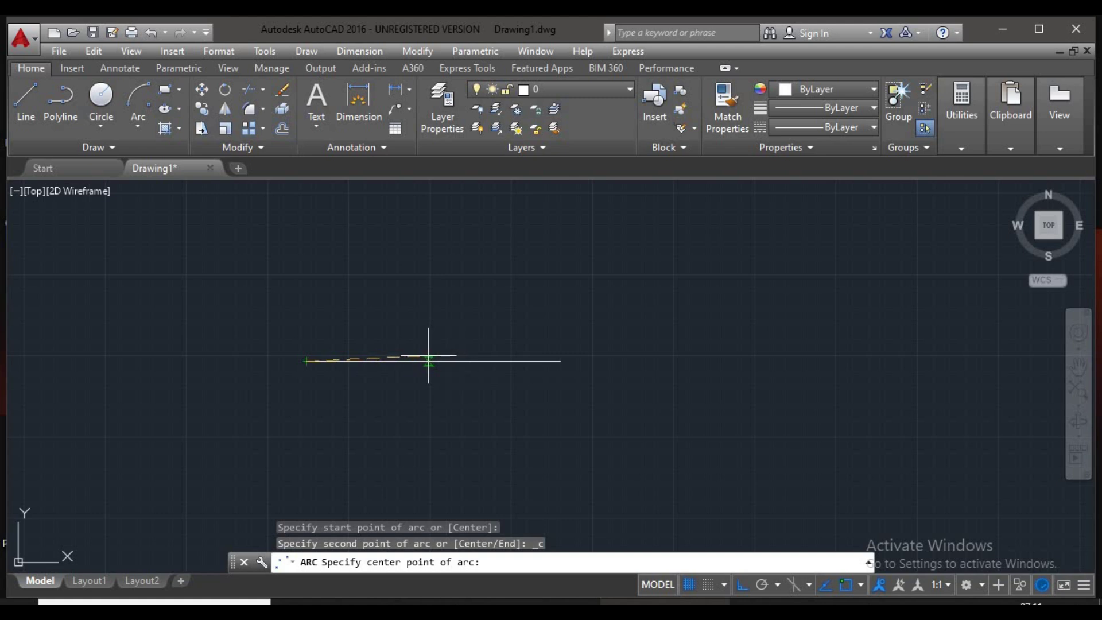
key(Escape)
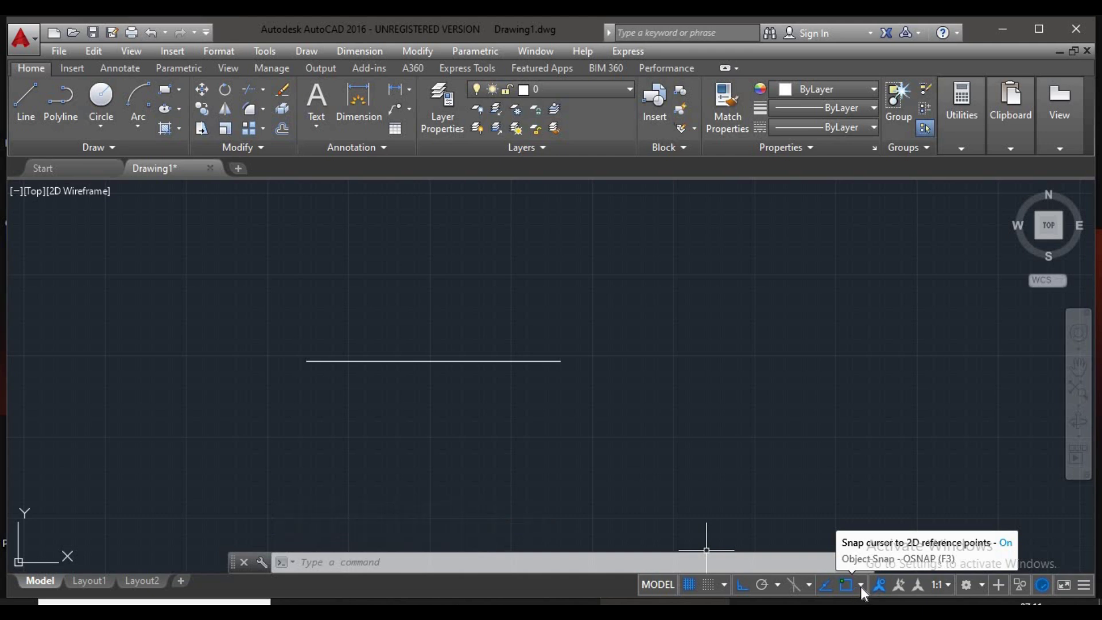
Step: Review the enabled Object Snap modes in the status bar and return to the Arc methods list
click(861, 585)
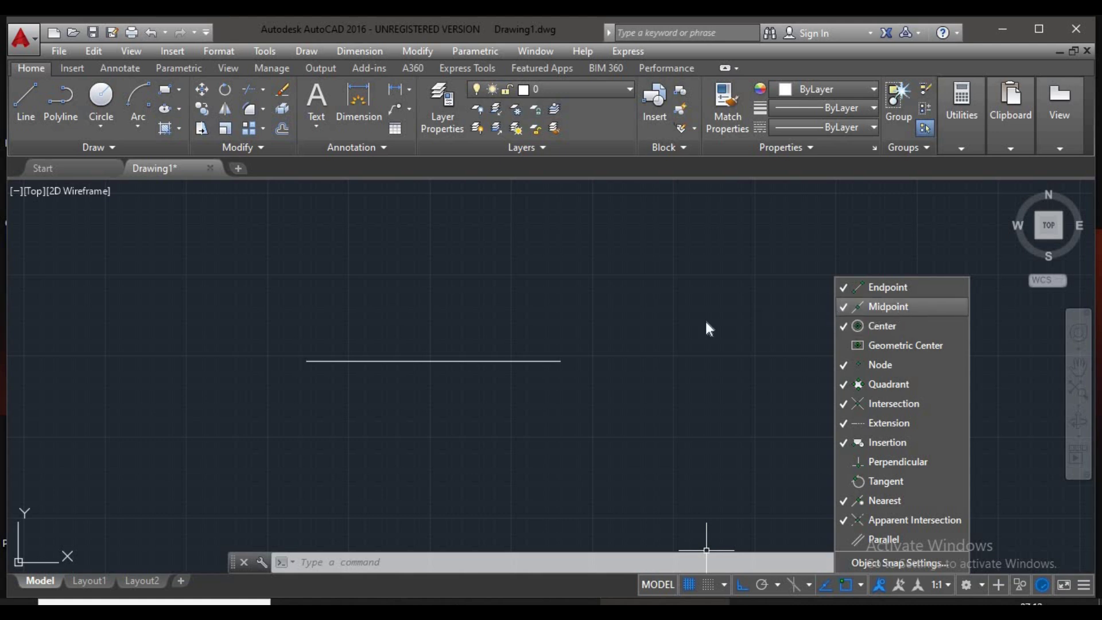
click(636, 352)
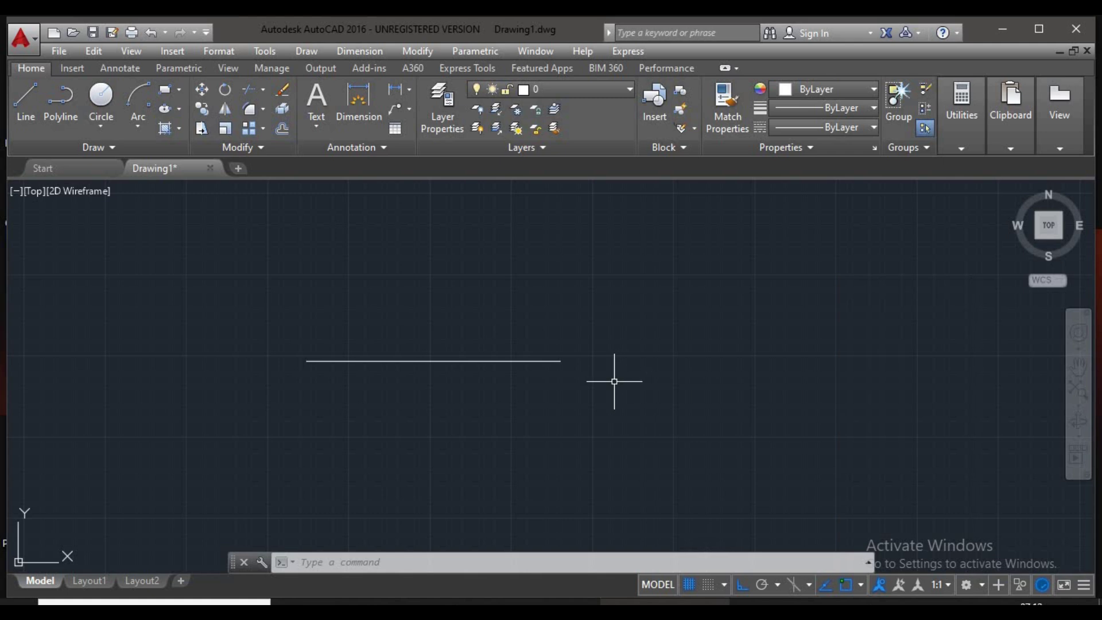
click(140, 124)
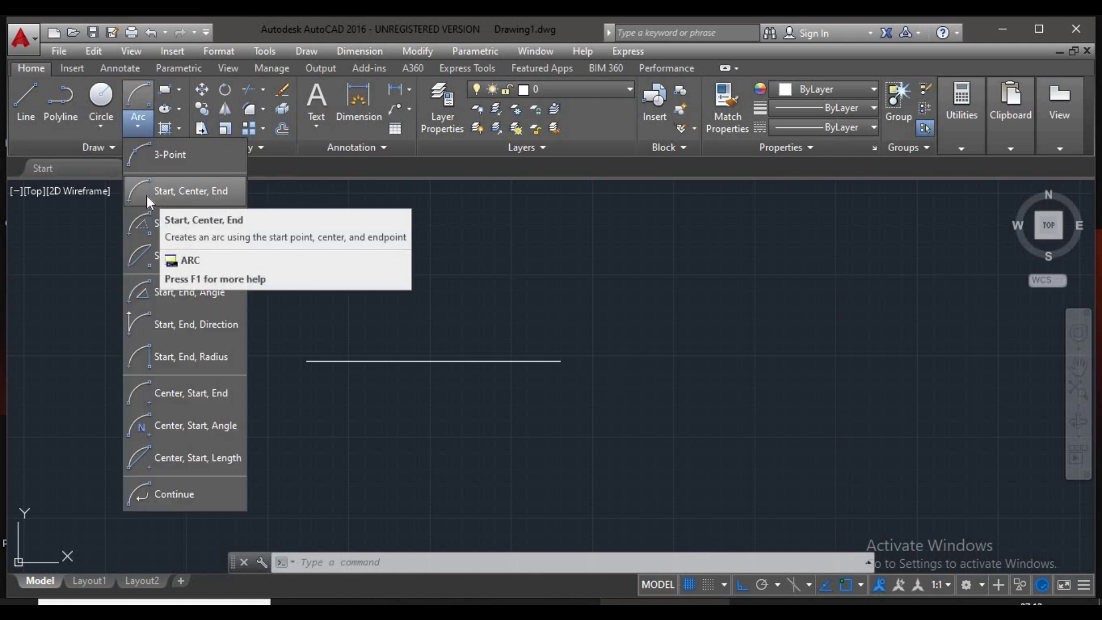
Step: Draw a Start, Center, End arc below the line: left end, midpoint centre, right end
click(146, 195)
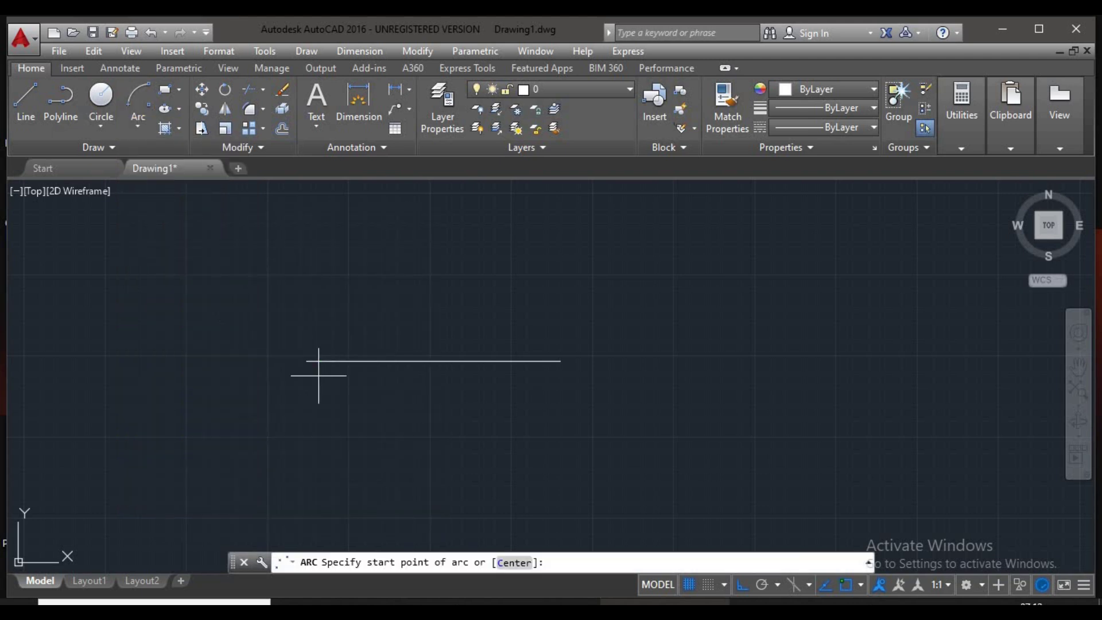
click(306, 360)
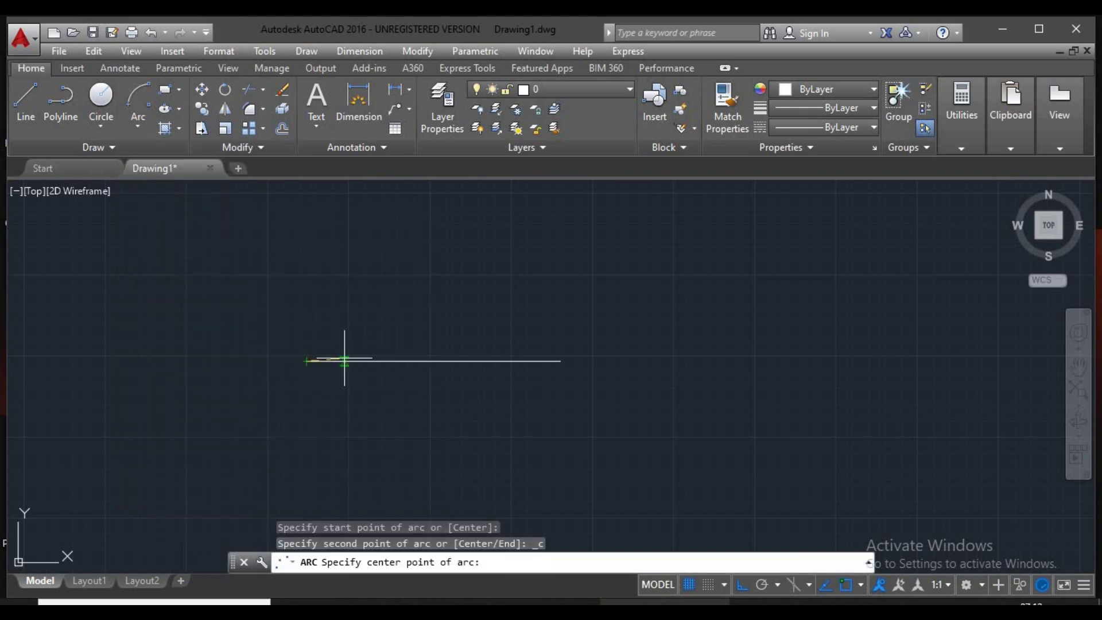
scroll(360, 361, up, 4)
scroll(360, 360, up, 2)
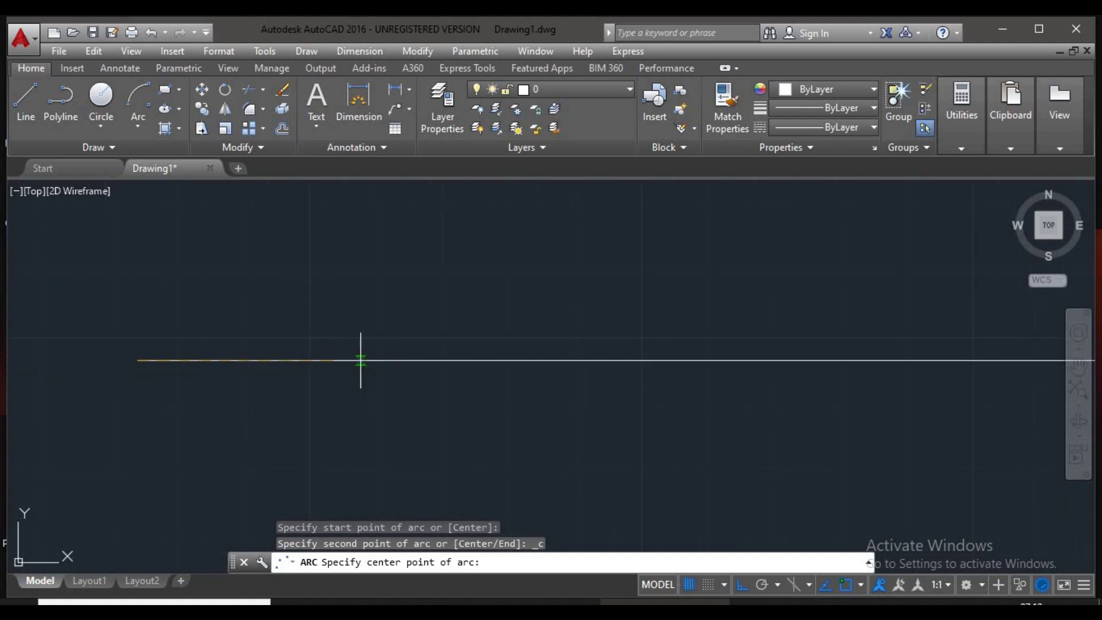
scroll(367, 358, down, 4)
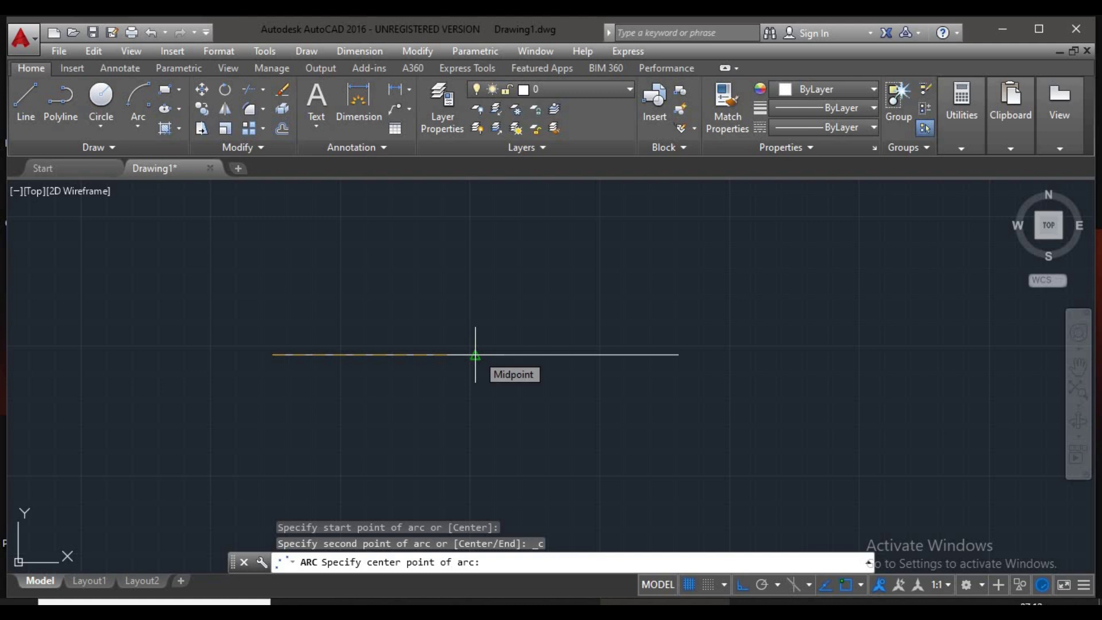
click(475, 354)
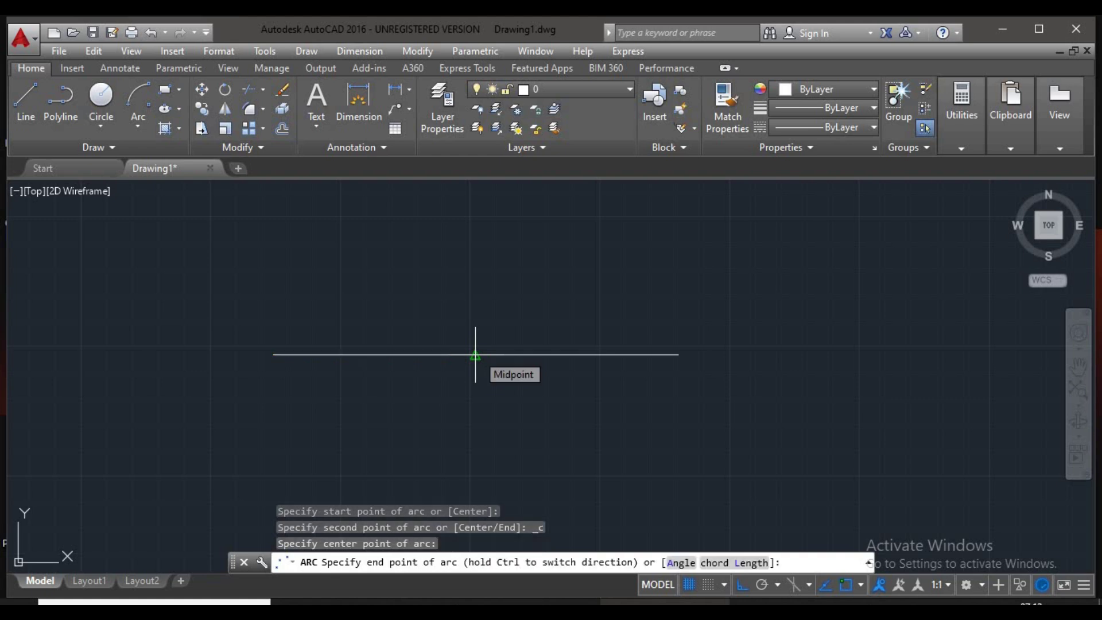
click(677, 355)
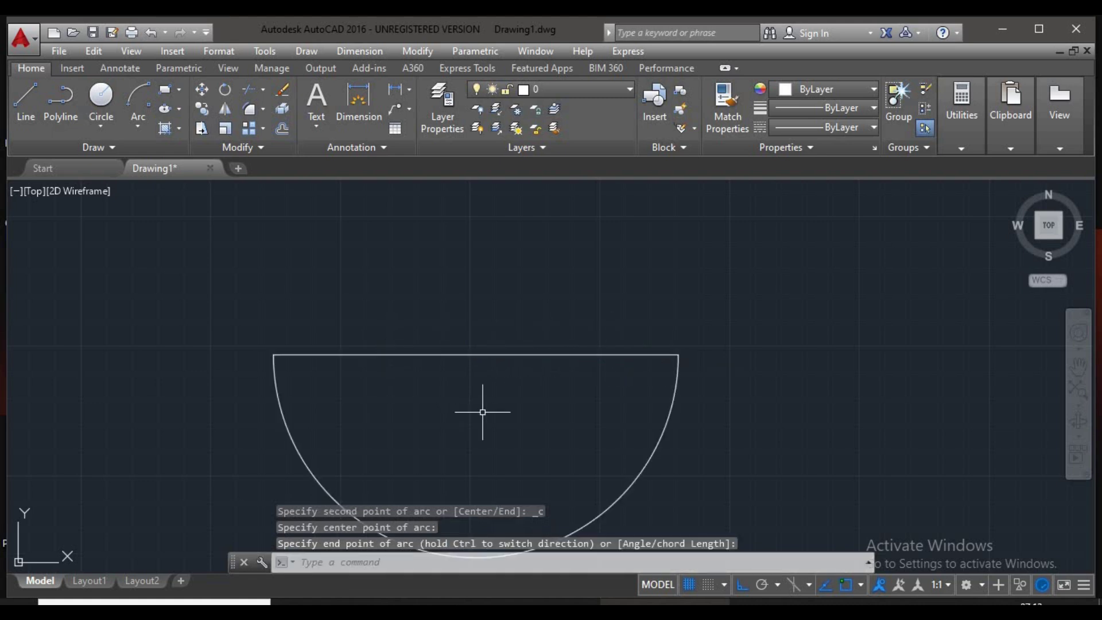
scroll(494, 362, down, 2)
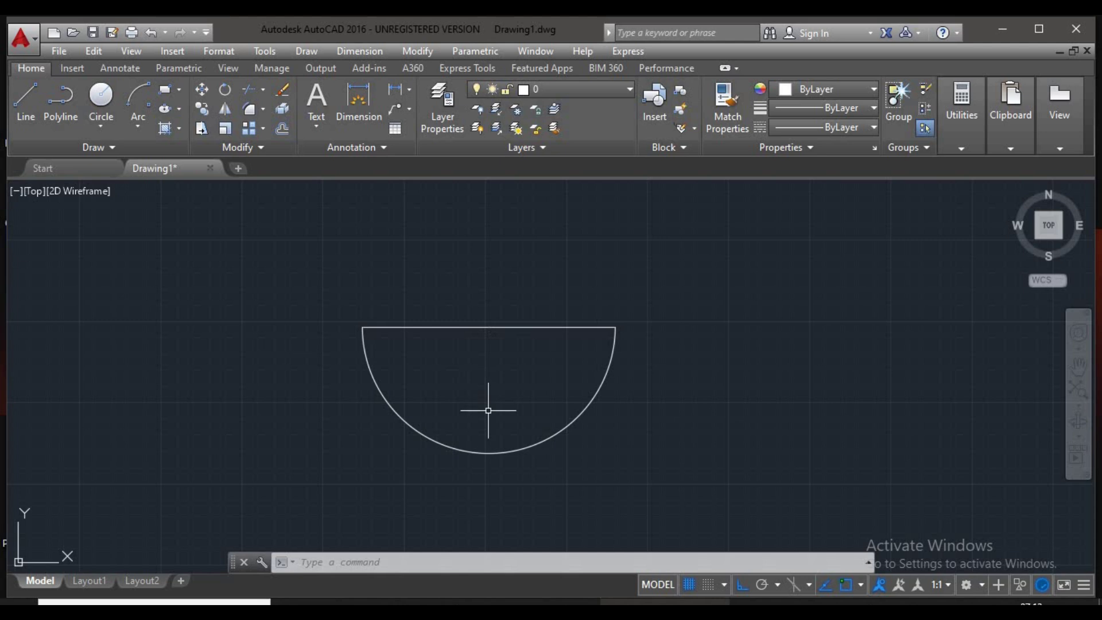
Step: Select the lower semicircular arc and erase it
click(466, 375)
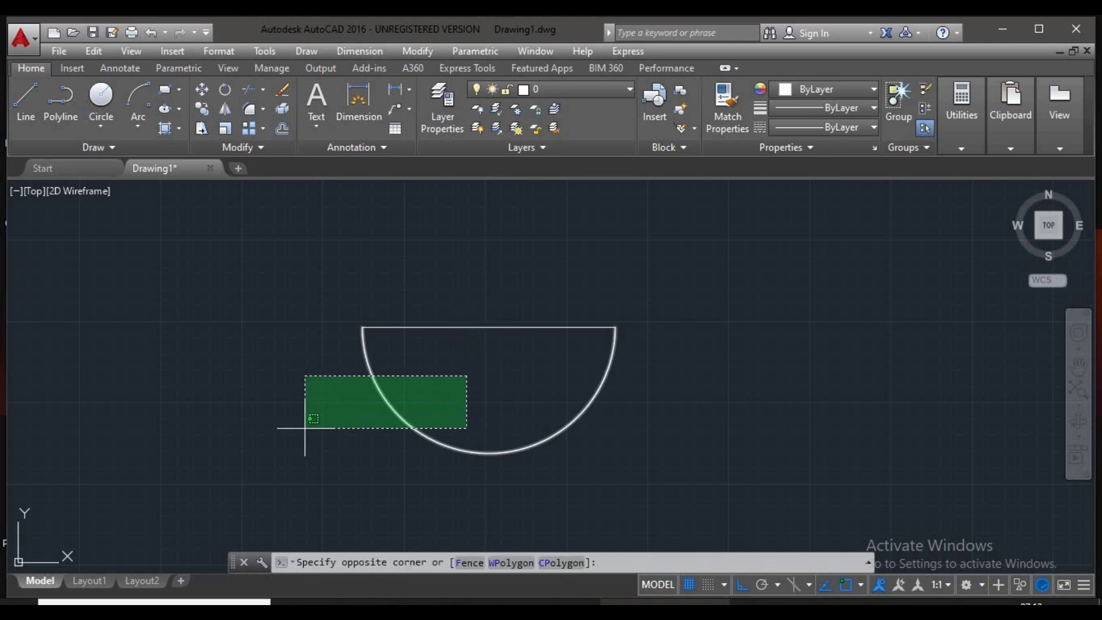
click(302, 432)
text(e)
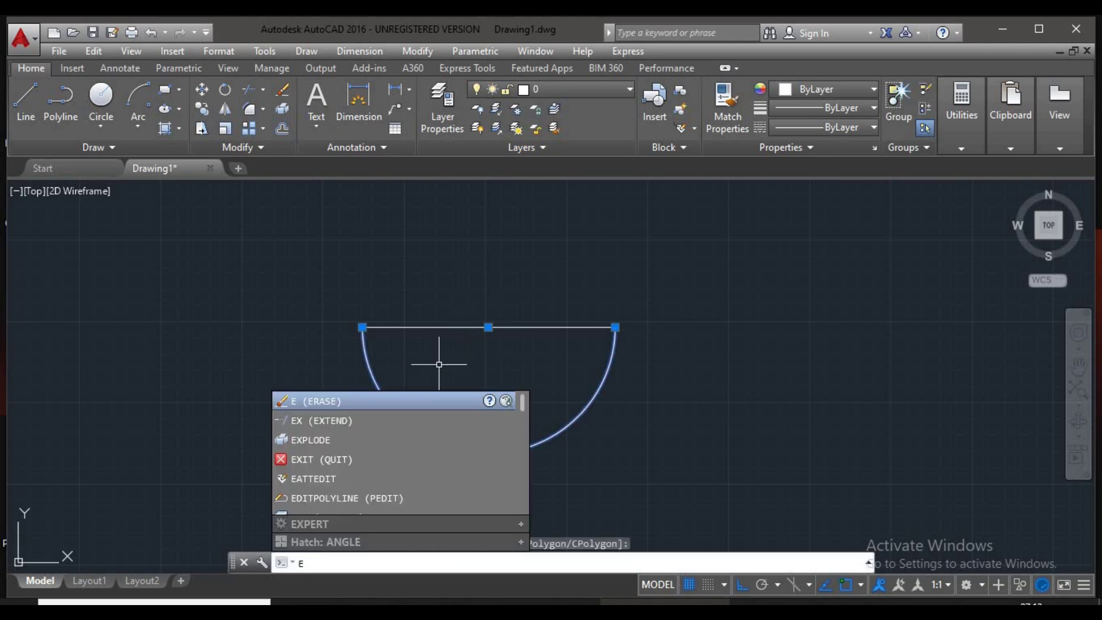
key(Return)
key(Escape)
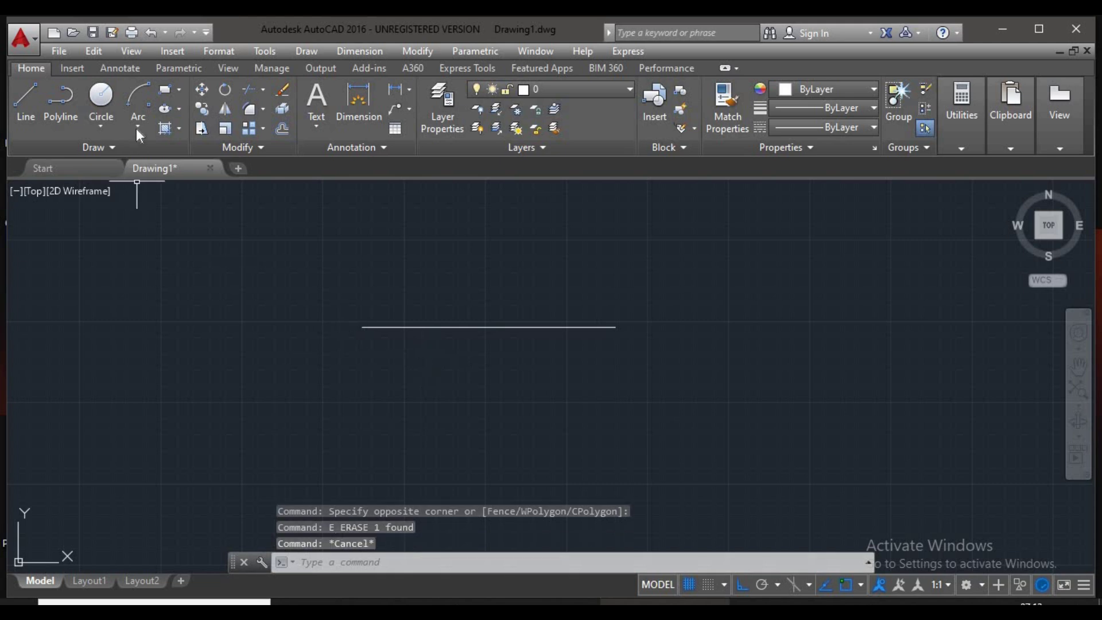
Step: Draw a Start, Center, End semicircle above the line: right end, midpoint, left end
click(136, 128)
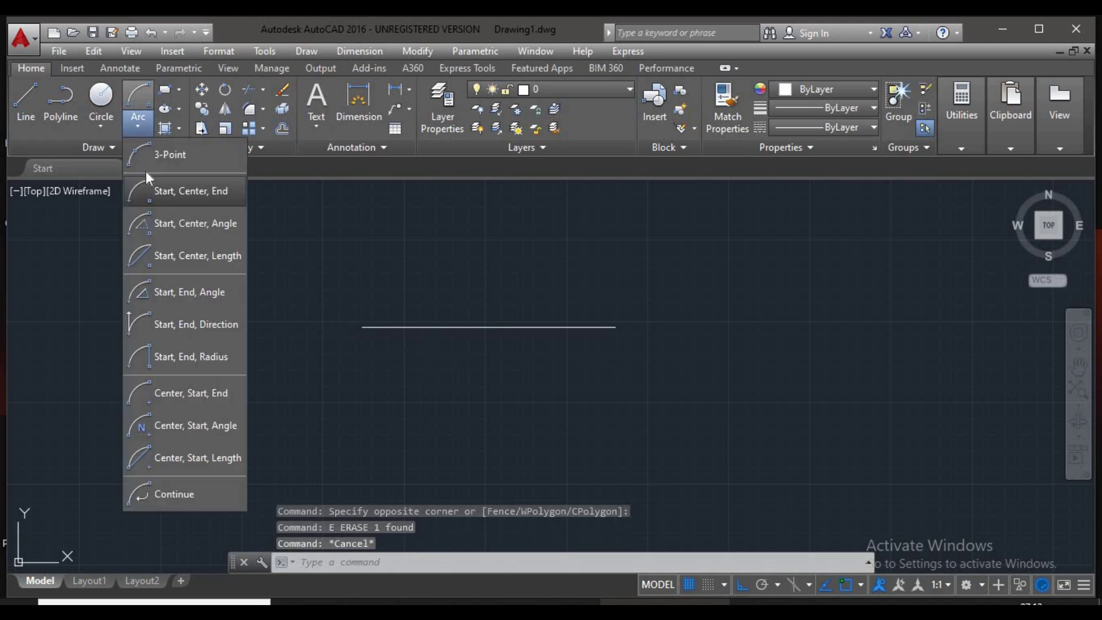
click(172, 195)
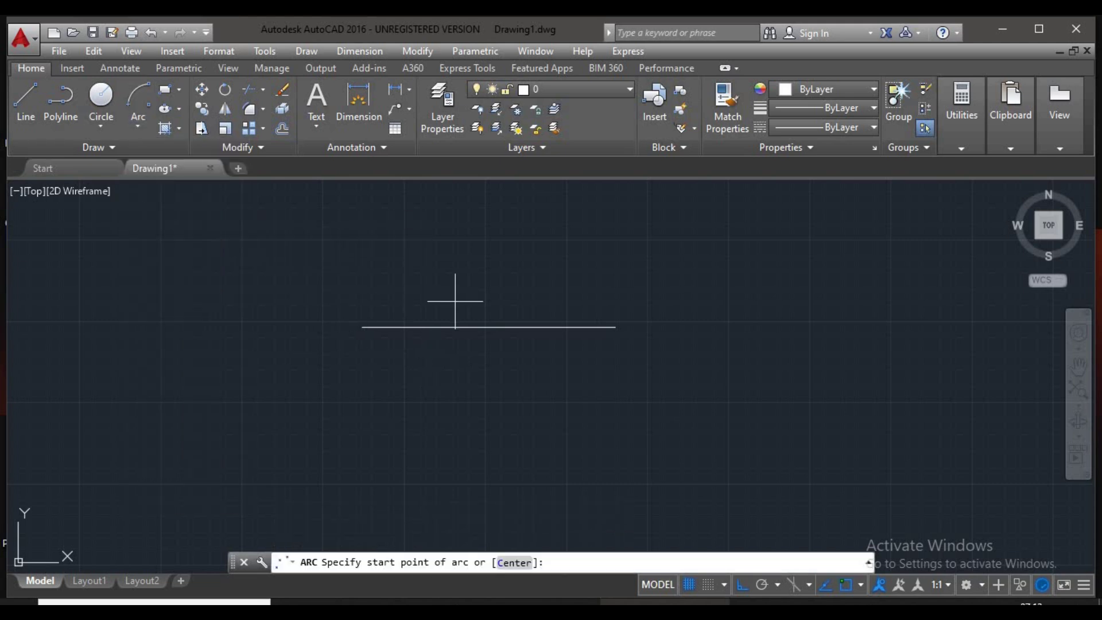
click(615, 326)
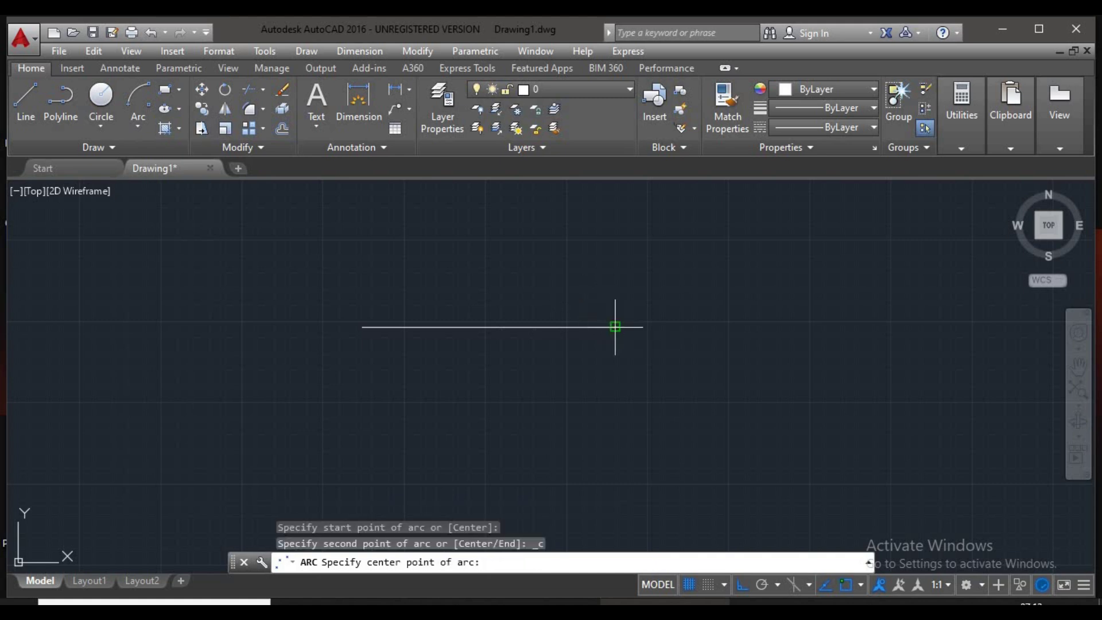
click(488, 327)
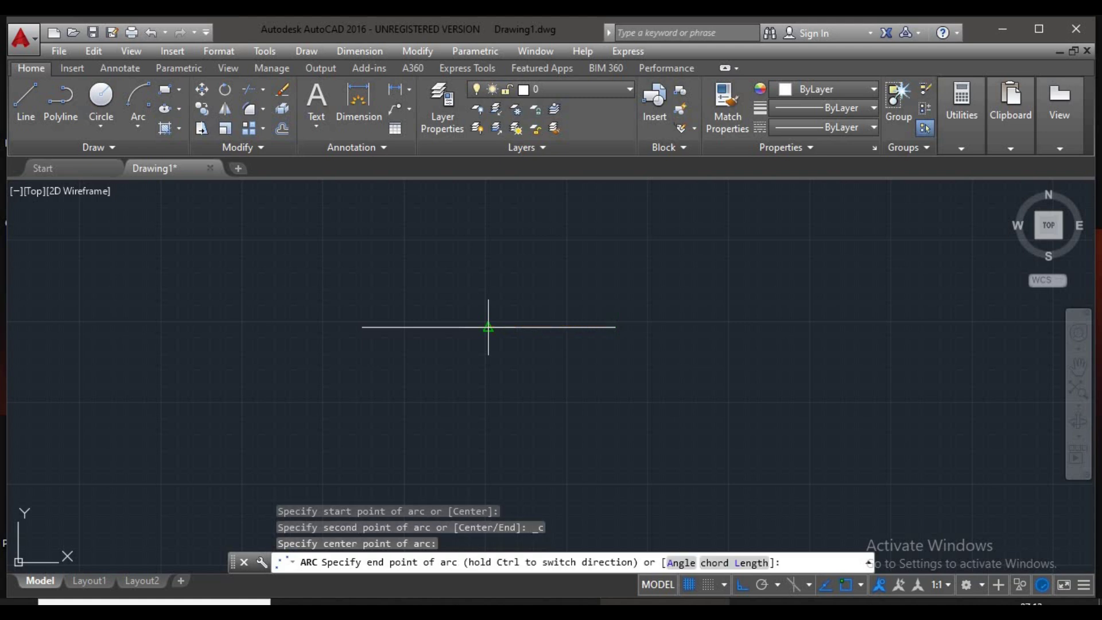
click(365, 321)
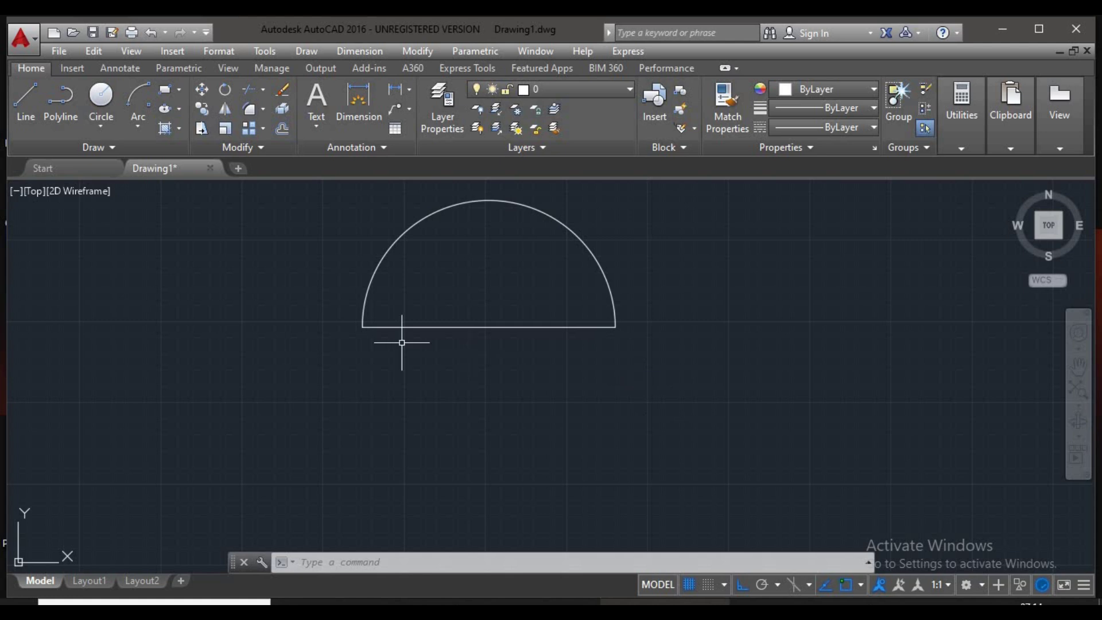
Step: Select the upper semicircle and erase it, leaving only the line
click(447, 253)
click(359, 222)
text(e)
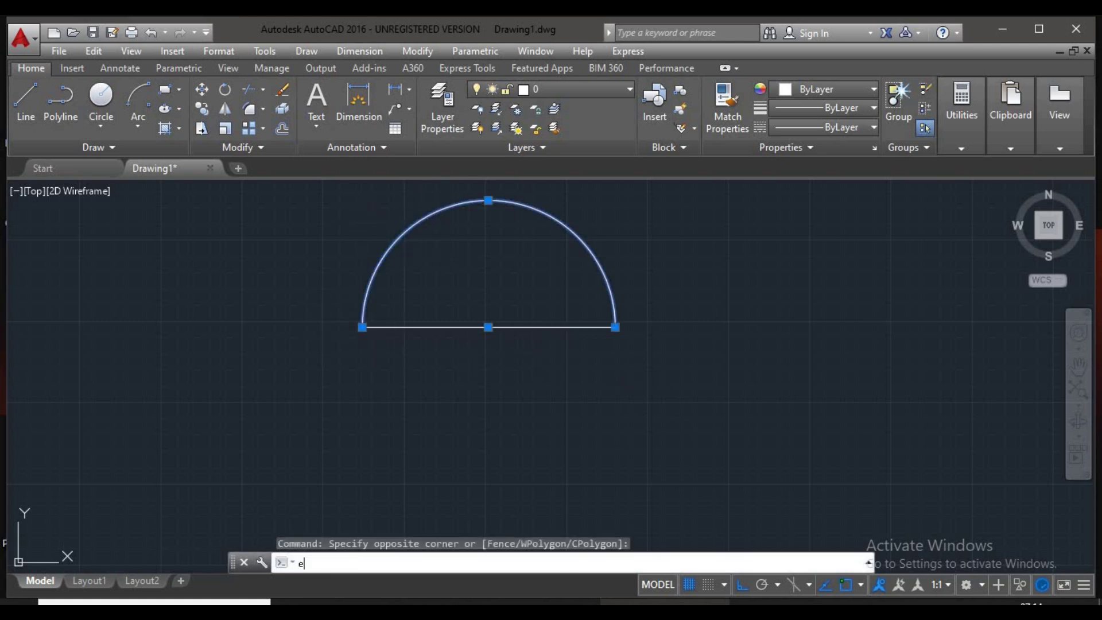
key(Return)
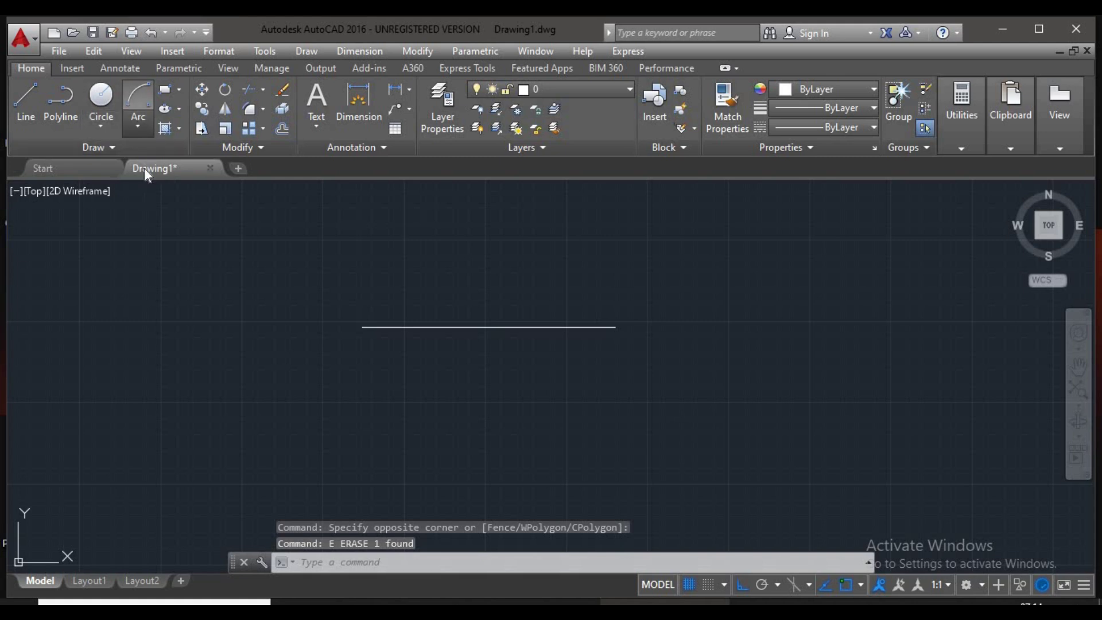
Step: Draw a Start, Center, Angle arc from the line's left end, centred on its midpoint, spanning 45°
click(138, 125)
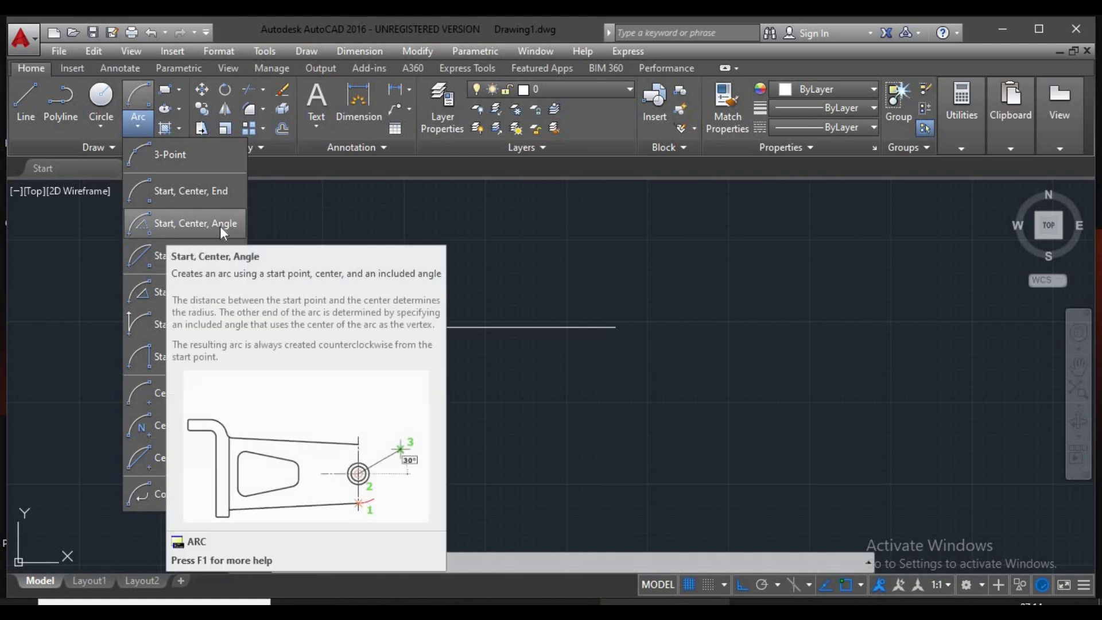
click(219, 226)
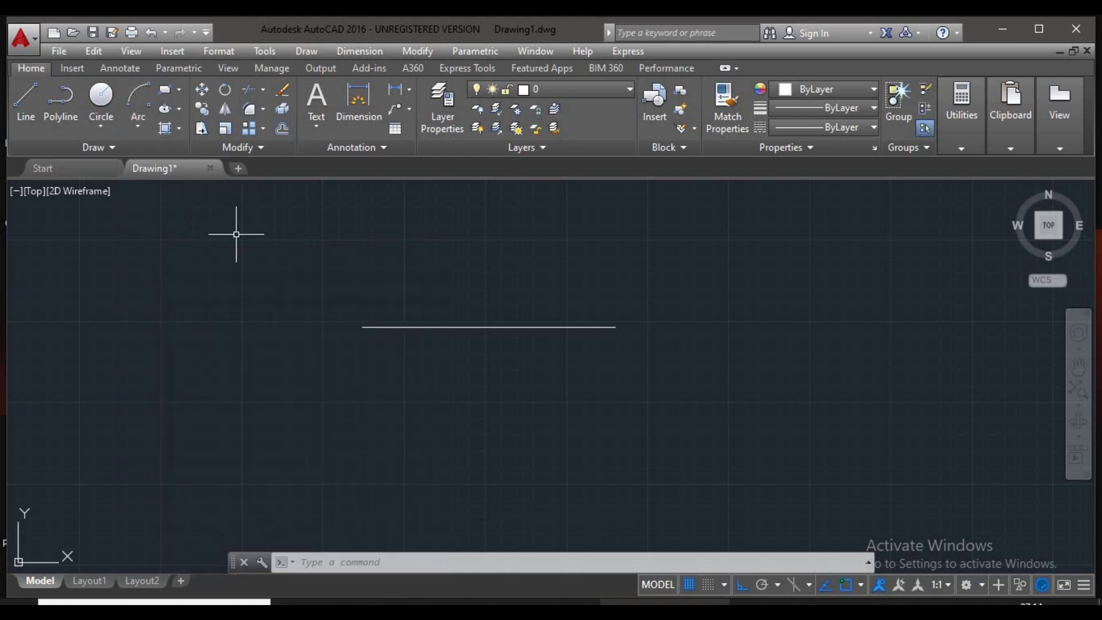
click(137, 127)
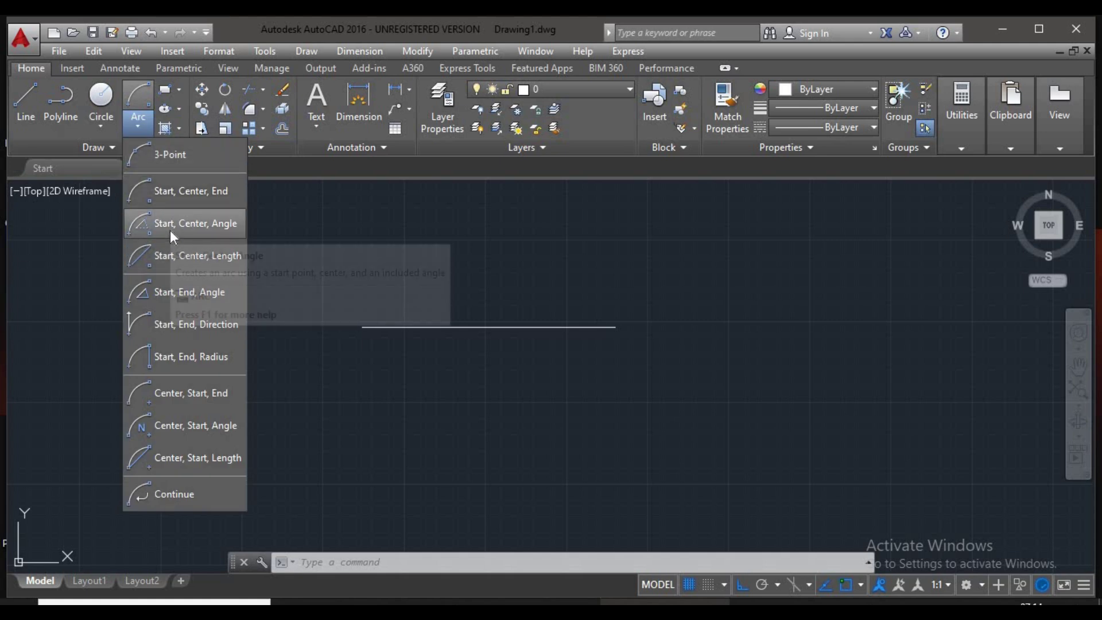
click(170, 229)
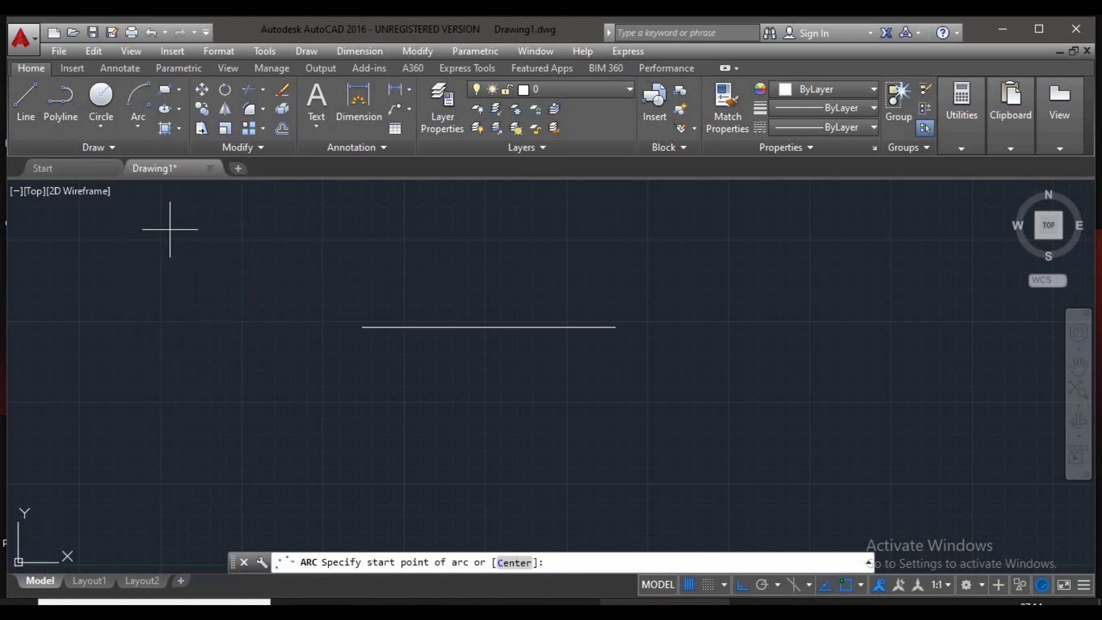
click(363, 323)
click(488, 326)
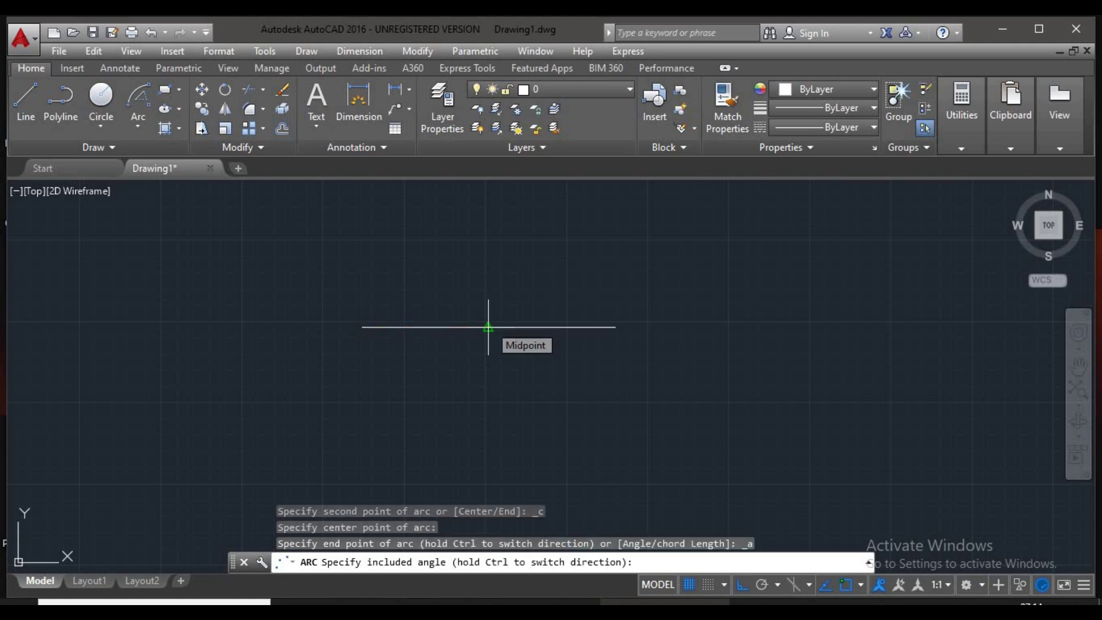
text(45)
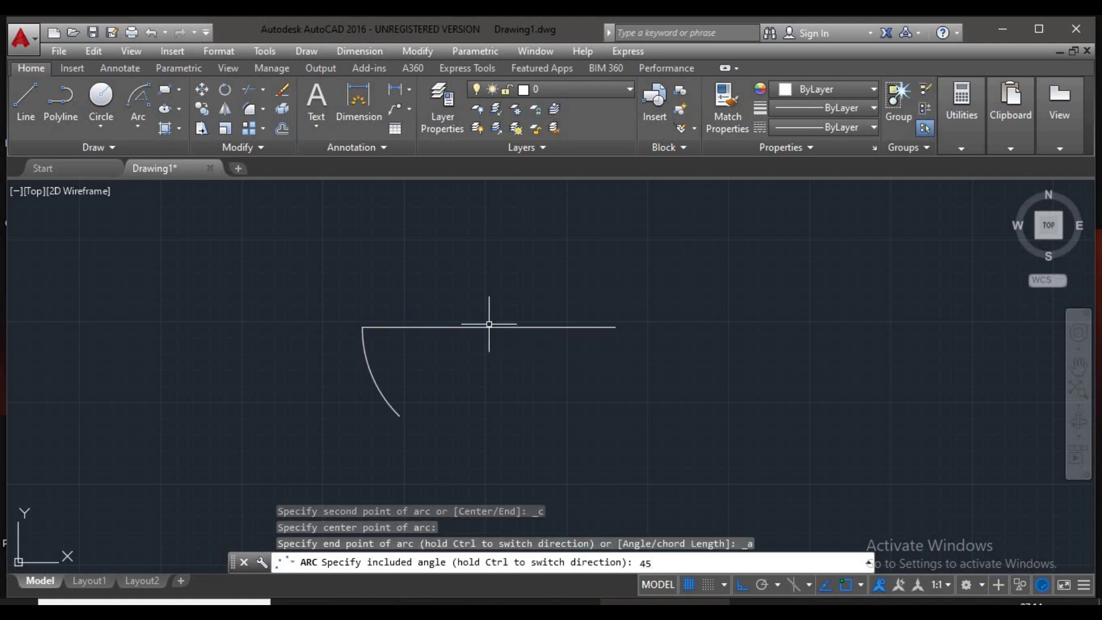
key(Return)
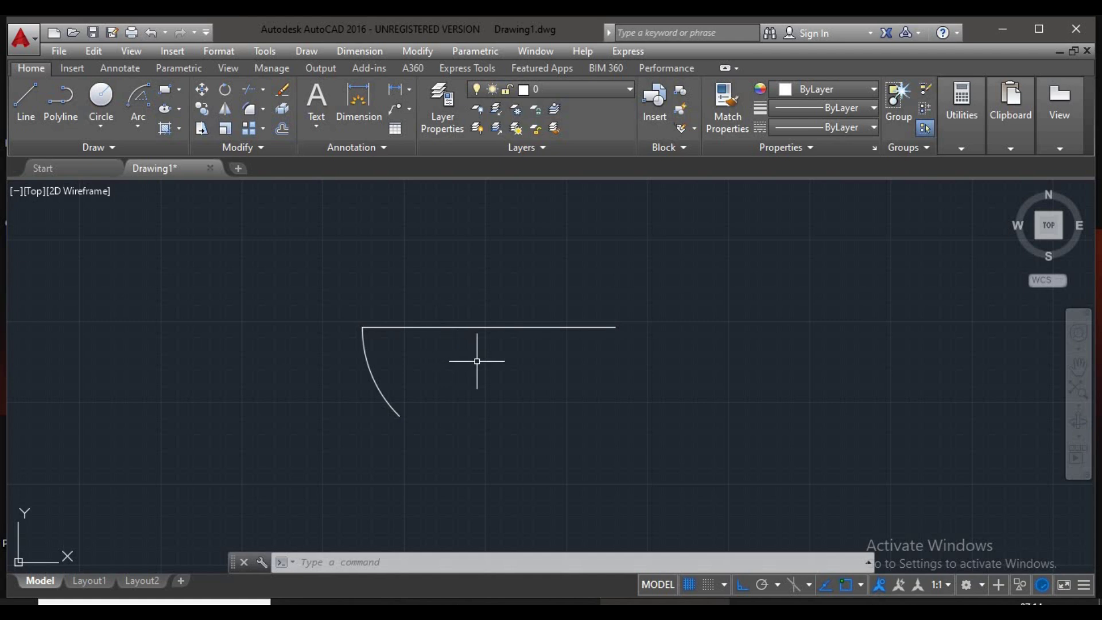
click(405, 360)
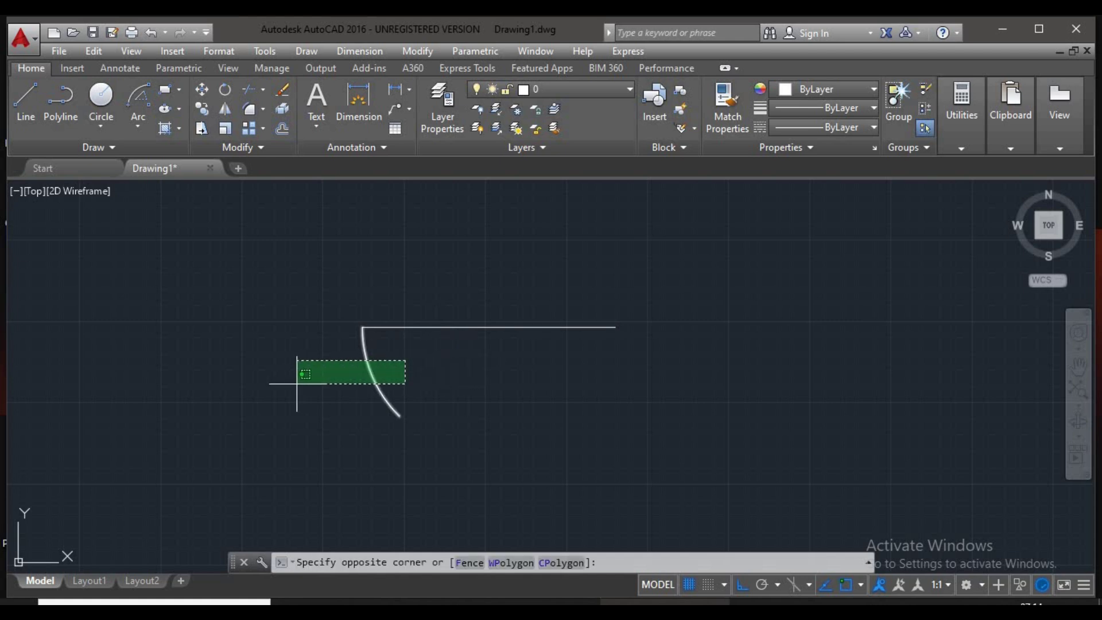
Step: Cancel the pending selection and erase the 45° arc, leaving only the horizontal line
click(334, 372)
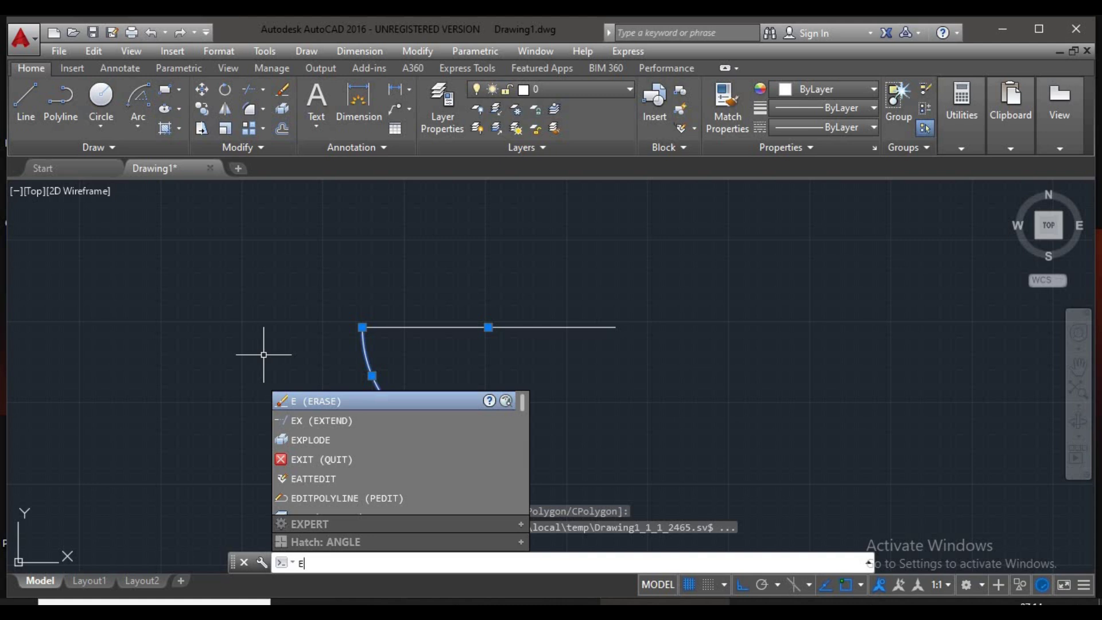
key(Escape)
key(Escape)
key(Escape)
key(Escape)
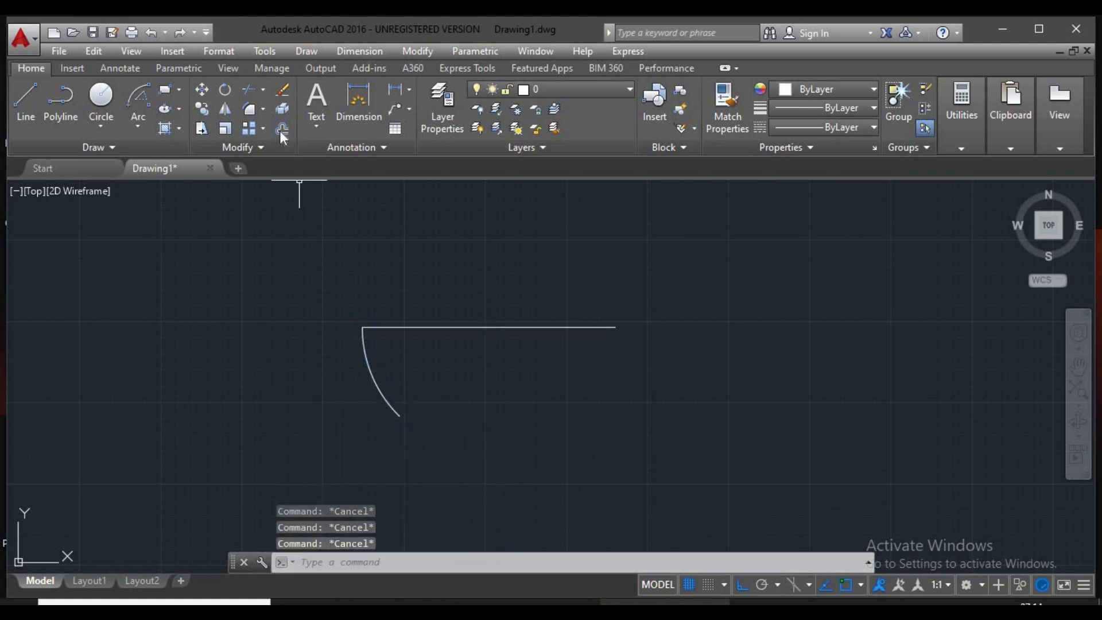
click(281, 89)
click(409, 366)
click(284, 425)
key(Return)
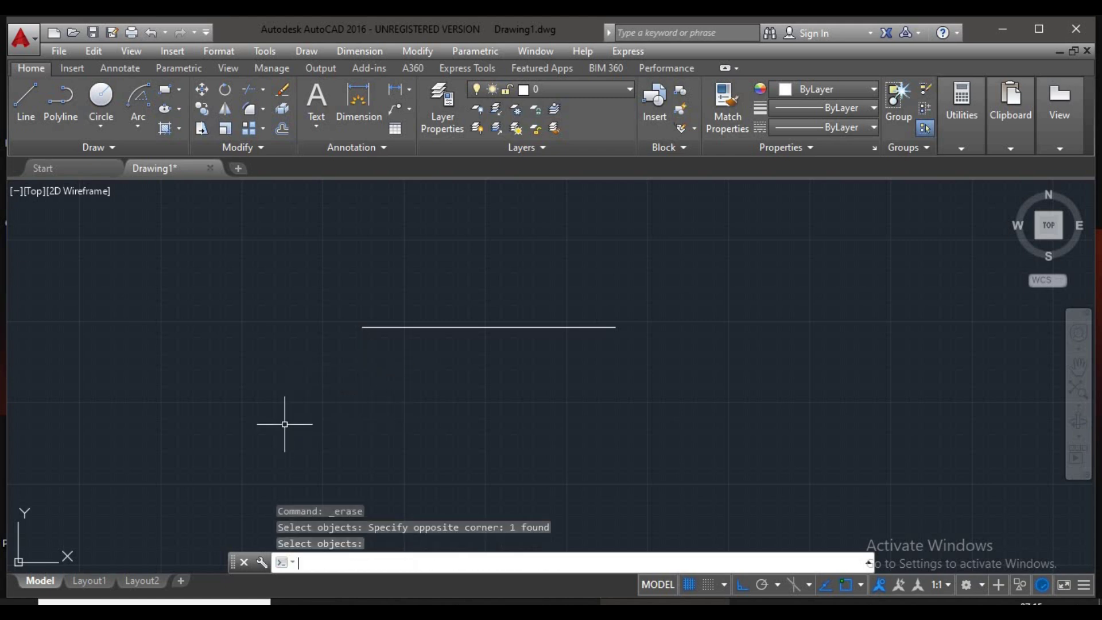
click(147, 126)
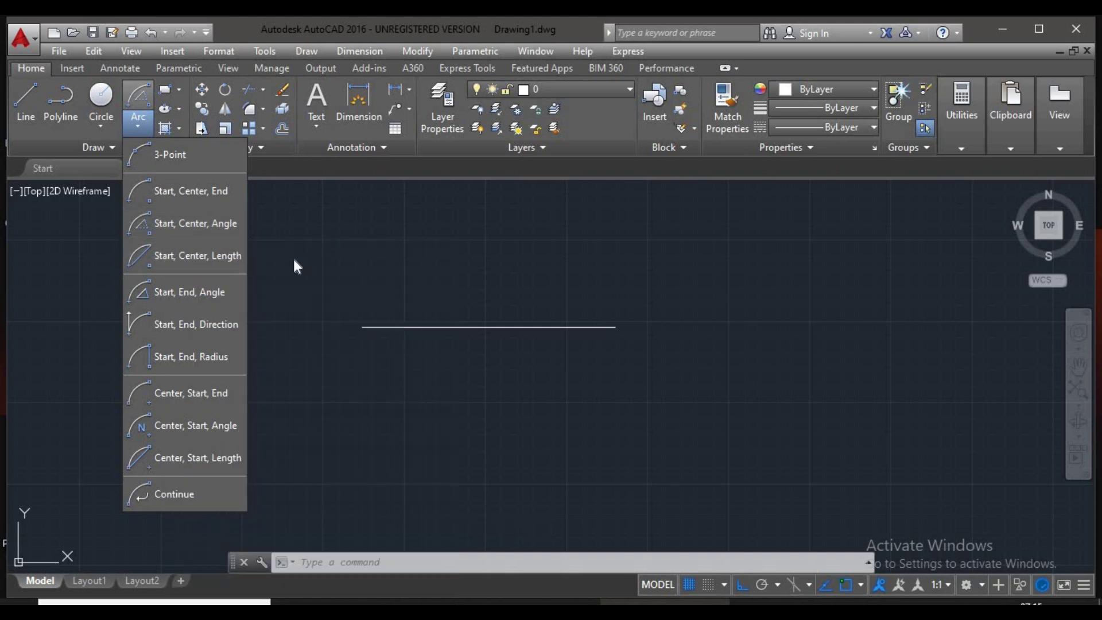
Step: Draw a Start-Center-Length arc from the line's left end, centred on its midpoint
click(153, 257)
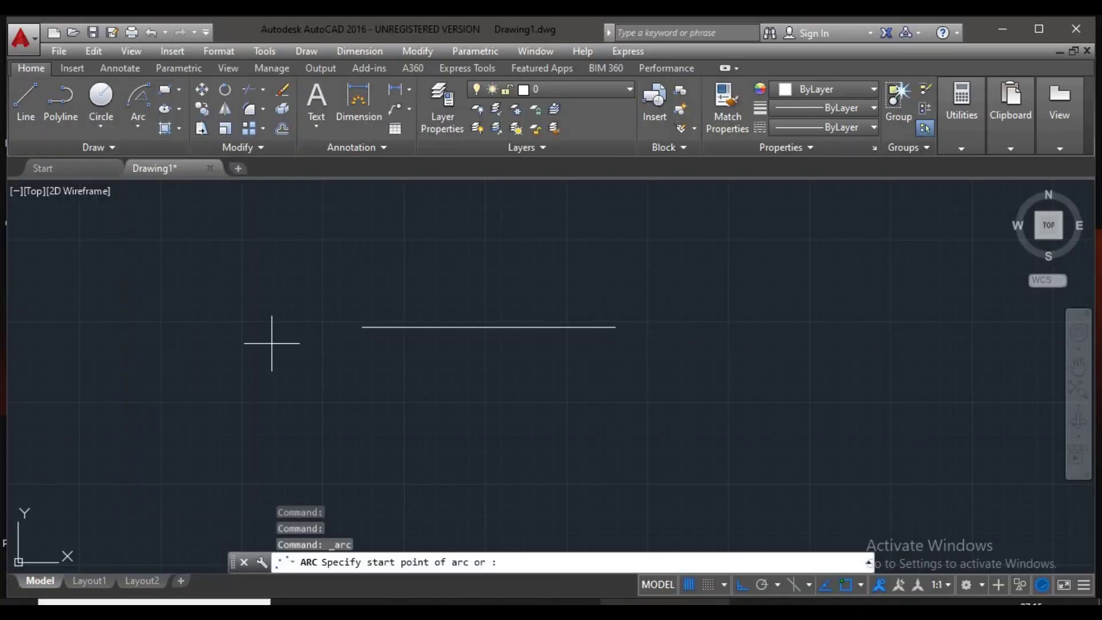
click(362, 326)
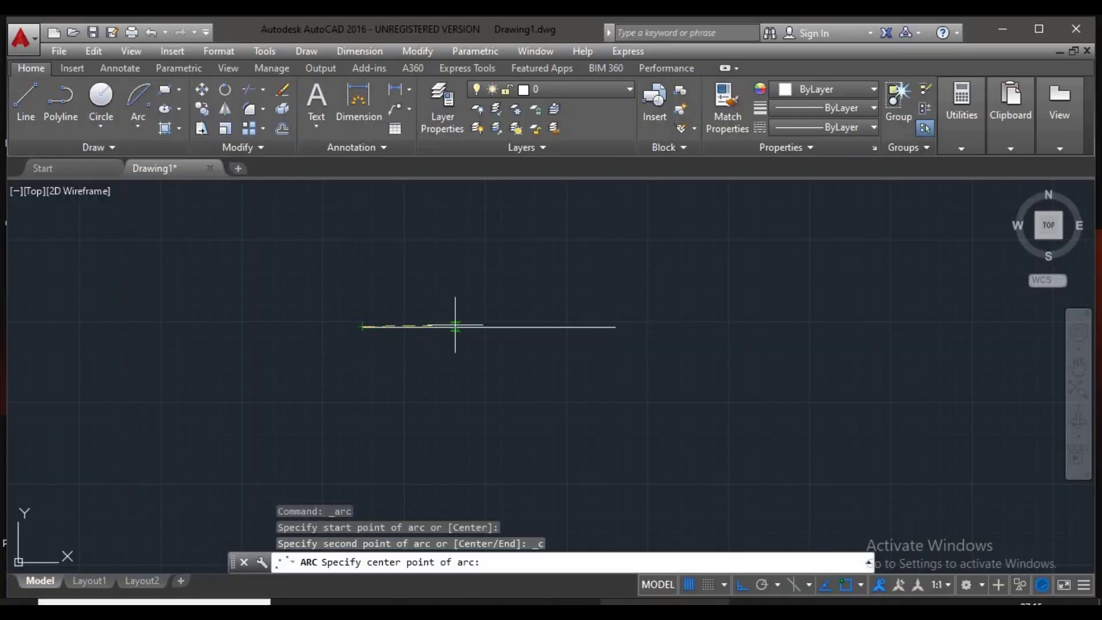
click(487, 327)
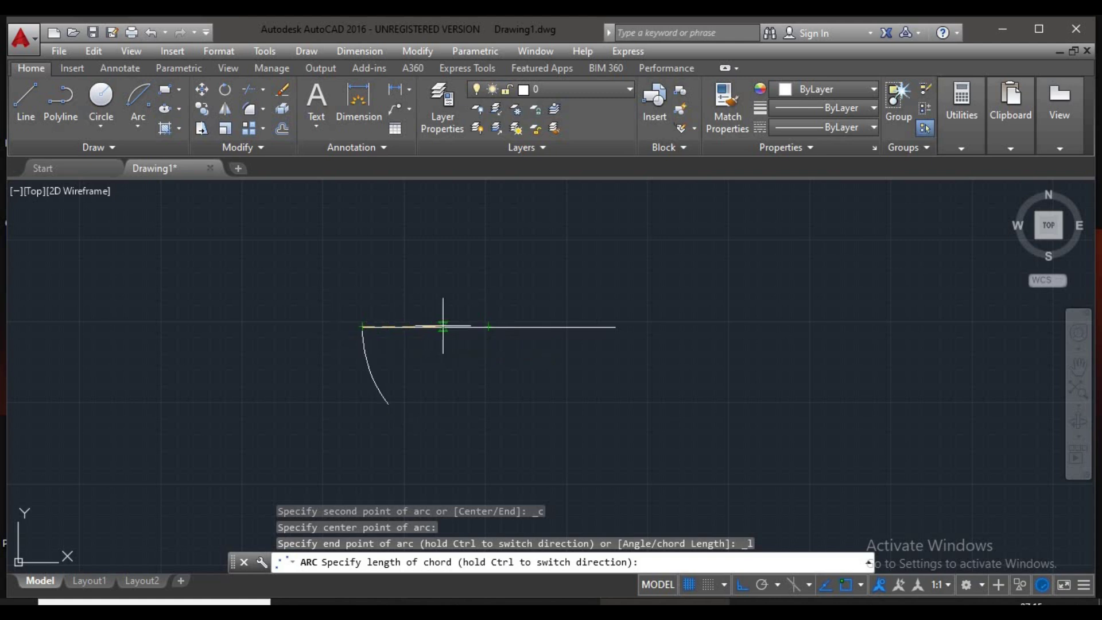
click(451, 325)
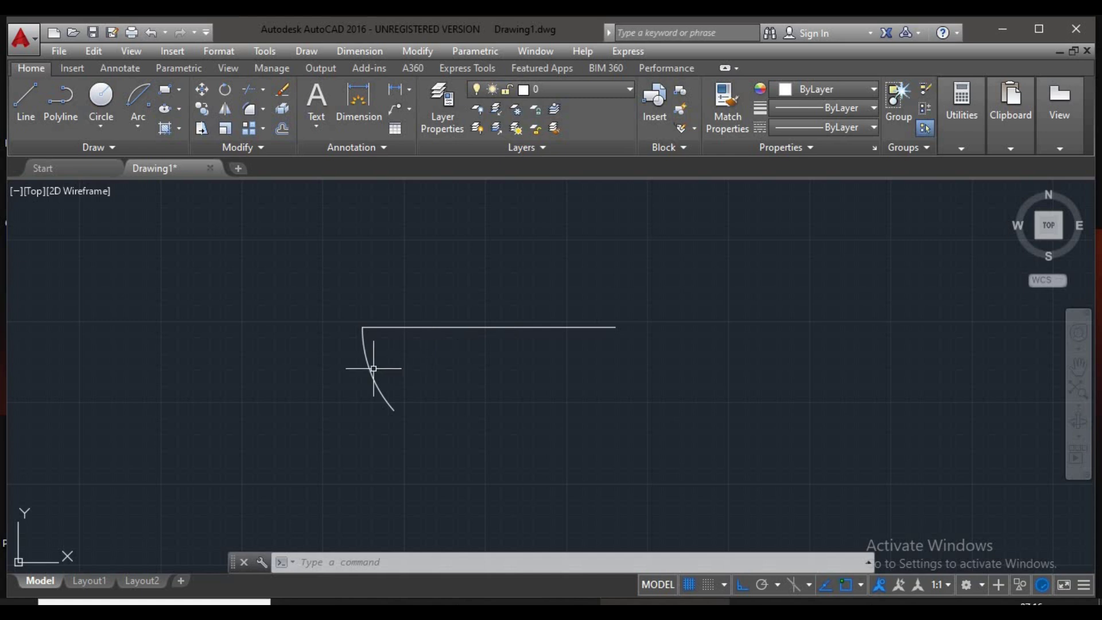
click(139, 128)
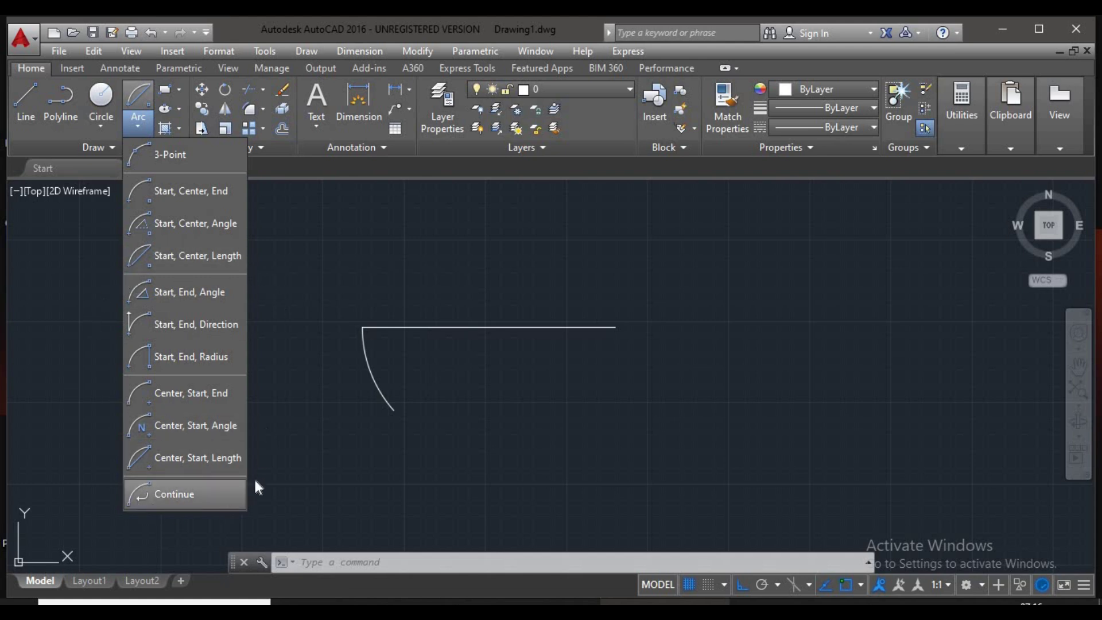
Step: Close the arc methods list without choosing a method
click(328, 267)
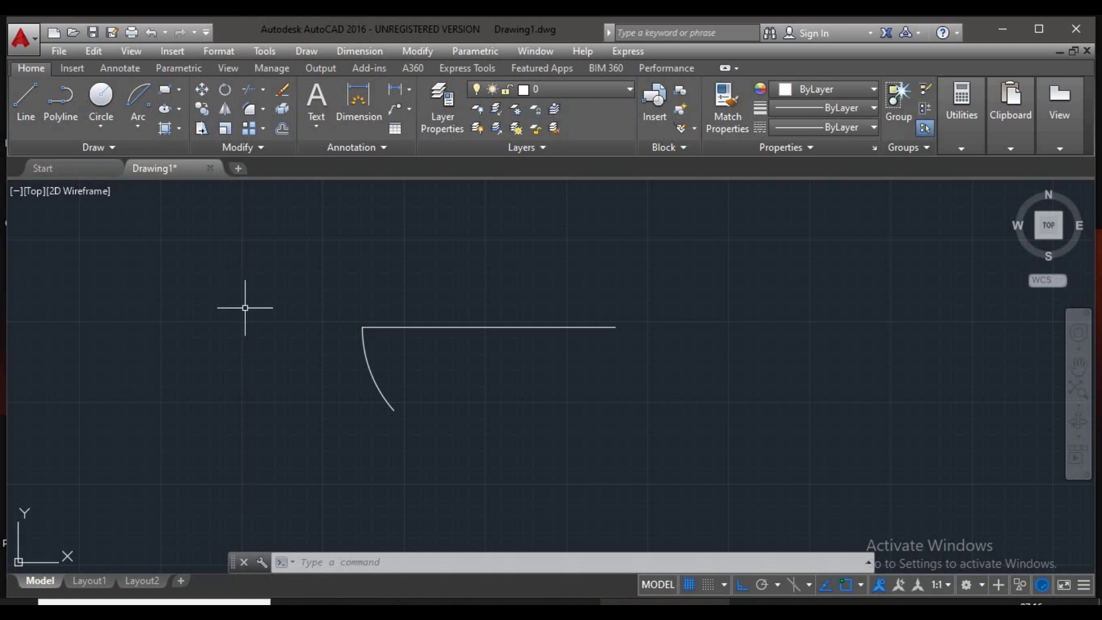